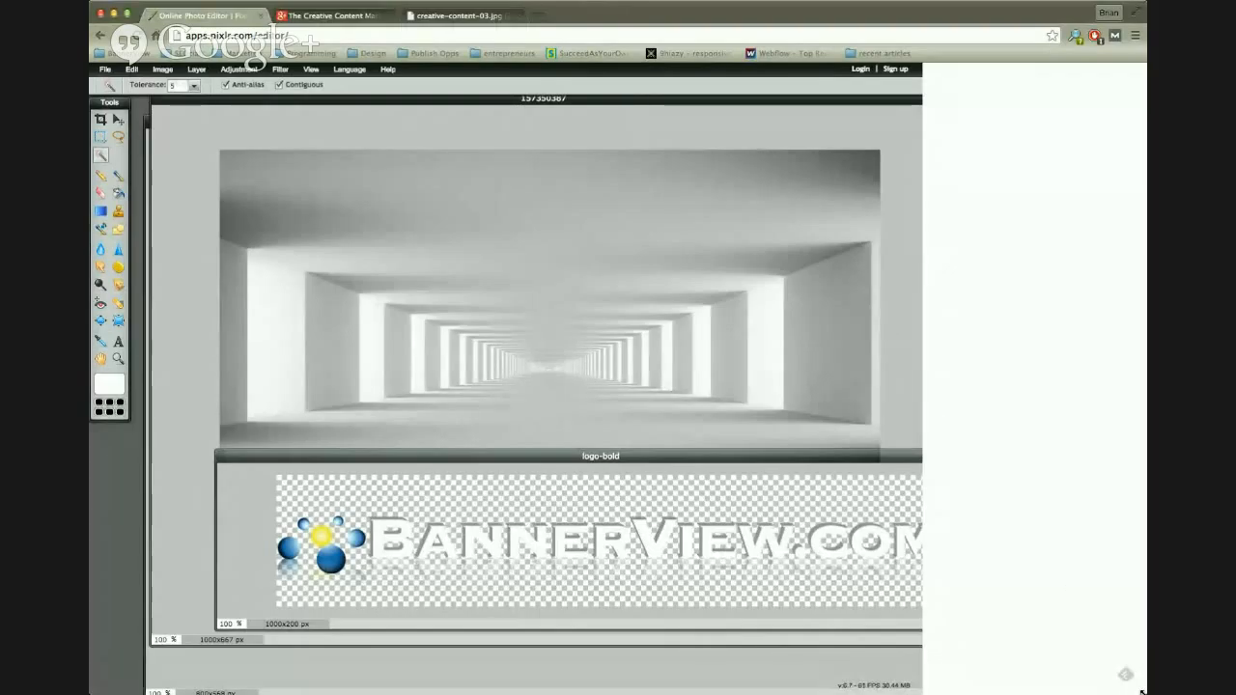
Step: Widen the browser window and reset the editor's palette locations
{"action": "left_click_drag", "start_coordinate": [1142, 692], "coordinate": [1233, 683]}
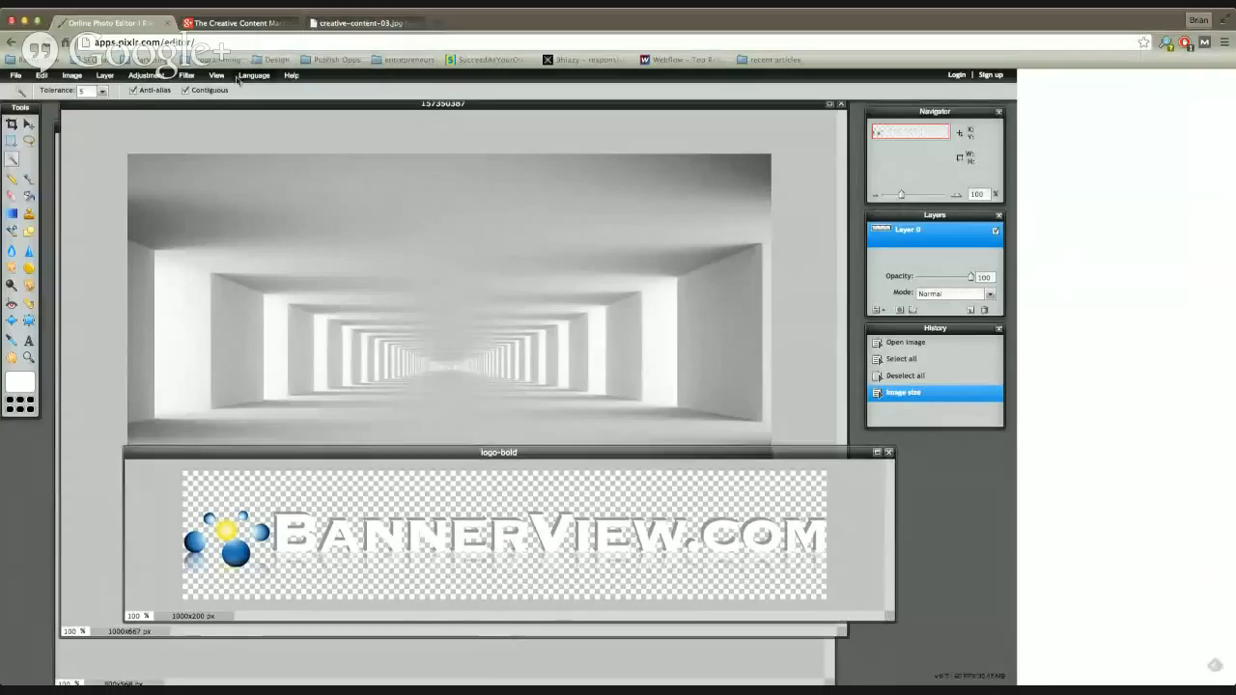
{"action": "left_click", "coordinate": [224, 78]}
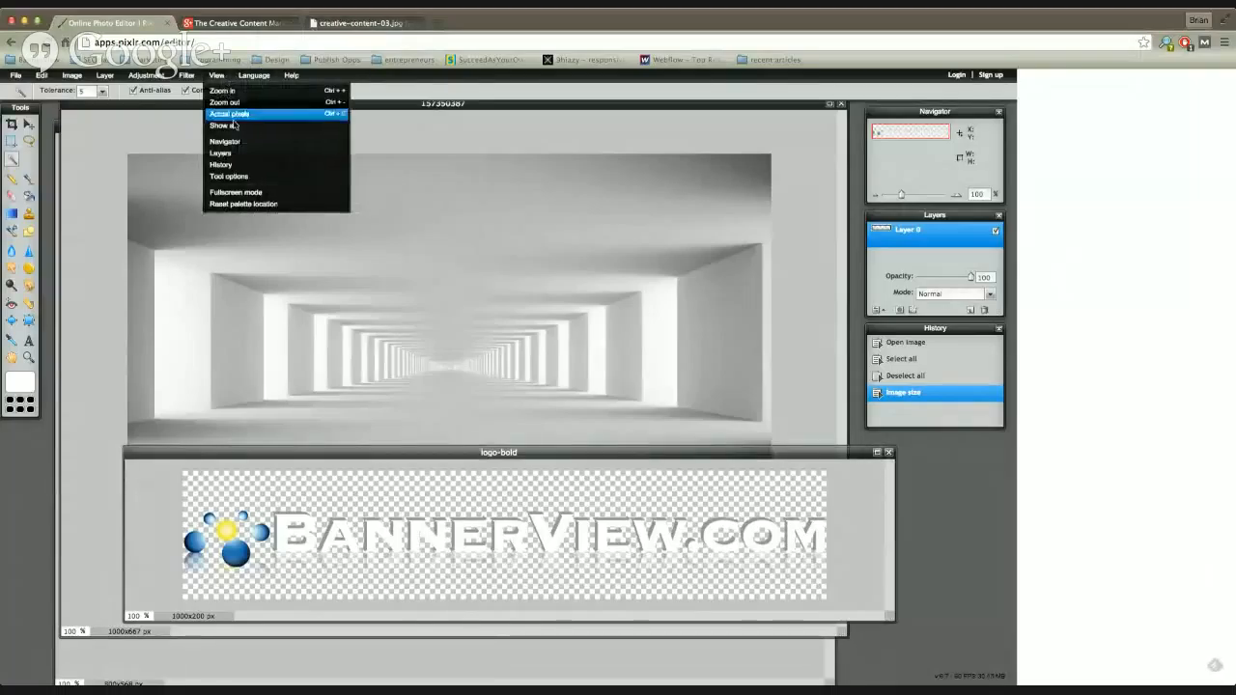
{"action": "left_click", "coordinate": [264, 204]}
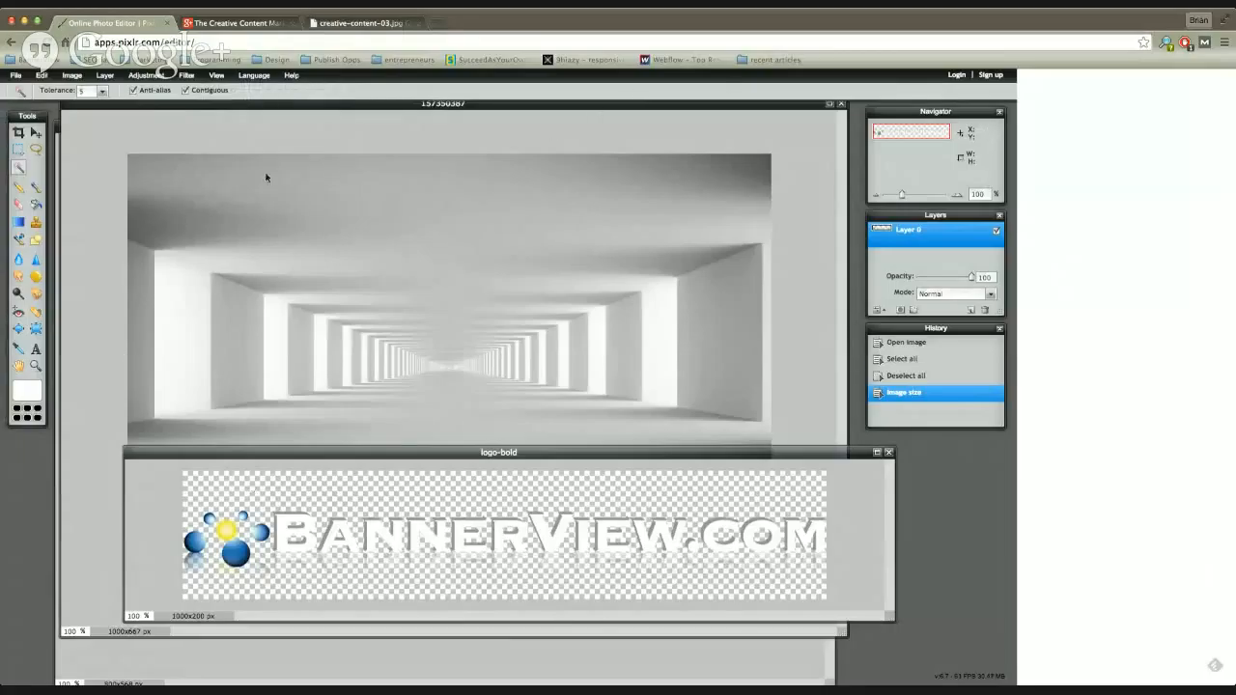
Step: Rearrange the workspace by repositioning the 157350387 and logo-bold image windows and the Tools palette
{"action": "left_click_drag", "start_coordinate": [519, 455], "coordinate": [569, 513]}
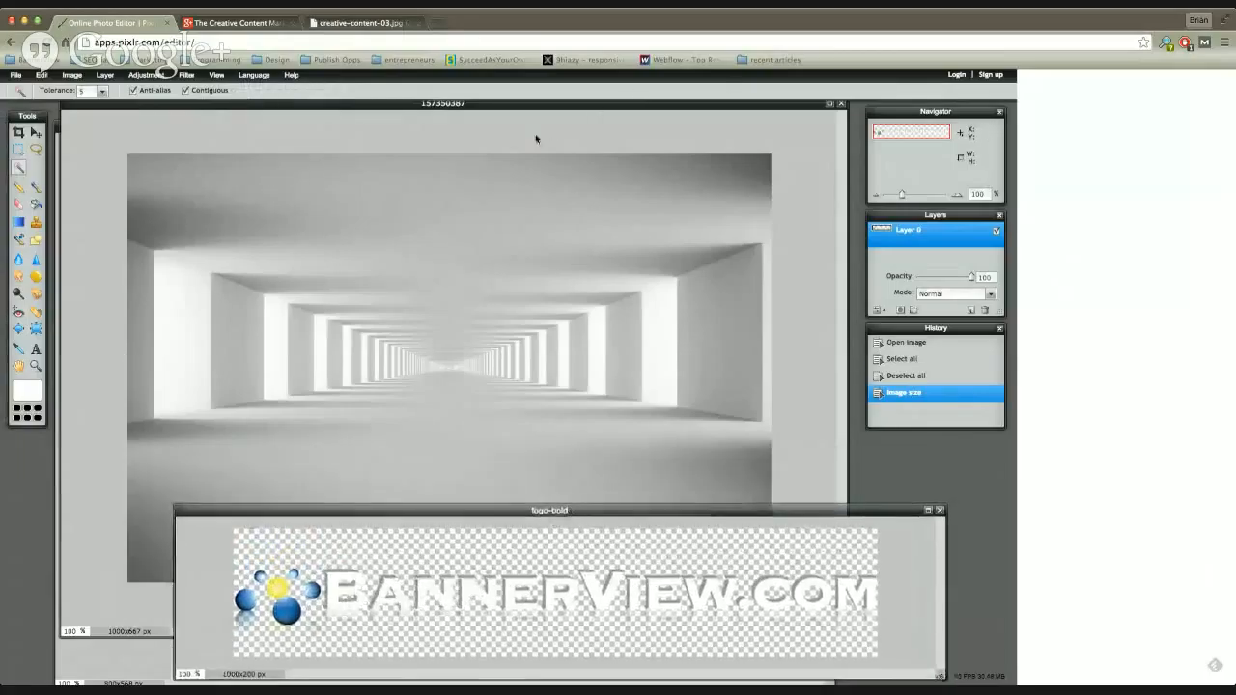
{"action": "left_click_drag", "start_coordinate": [472, 107], "coordinate": [497, 121]}
{"action": "left_click_drag", "start_coordinate": [888, 515], "coordinate": [778, 381]}
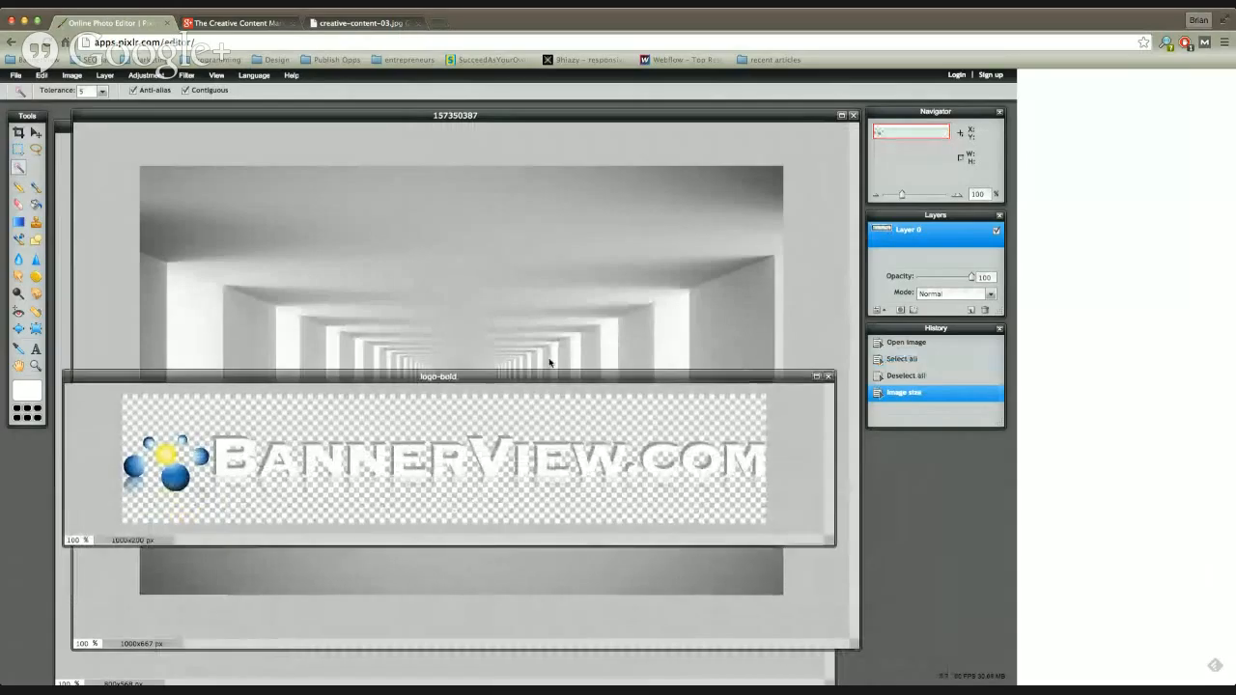
{"action": "left_click_drag", "start_coordinate": [190, 377], "coordinate": [202, 362]}
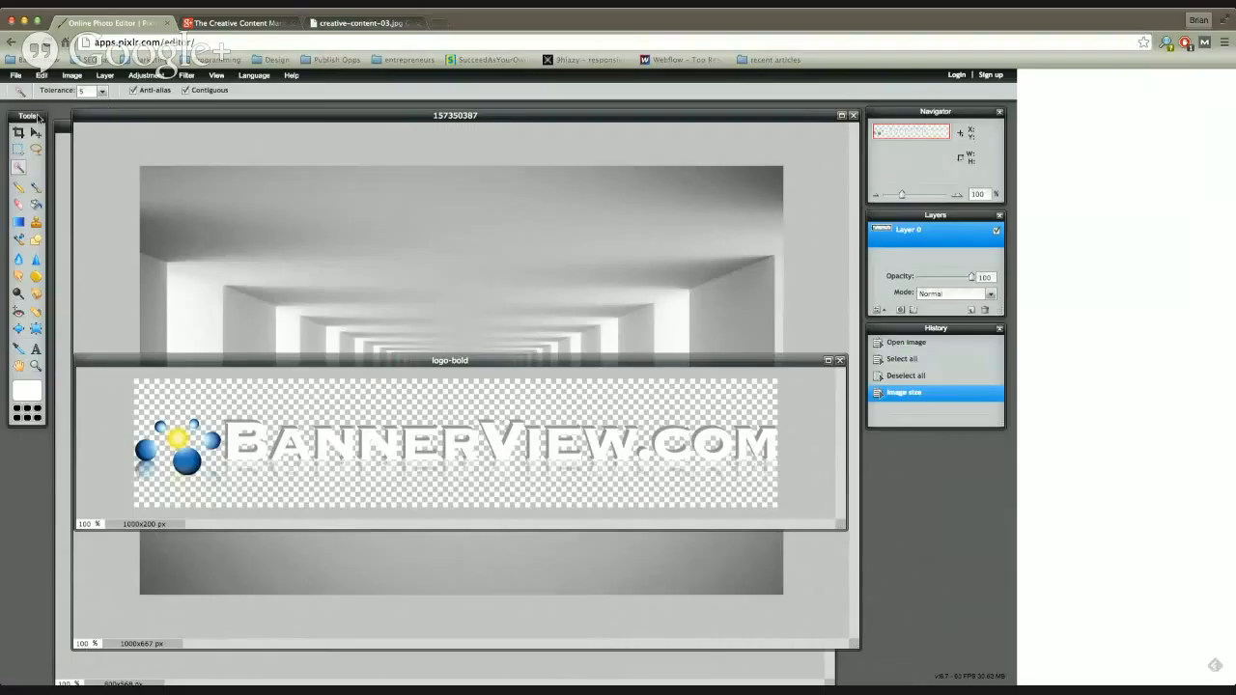
{"action": "left_click_drag", "start_coordinate": [39, 115], "coordinate": [34, 109]}
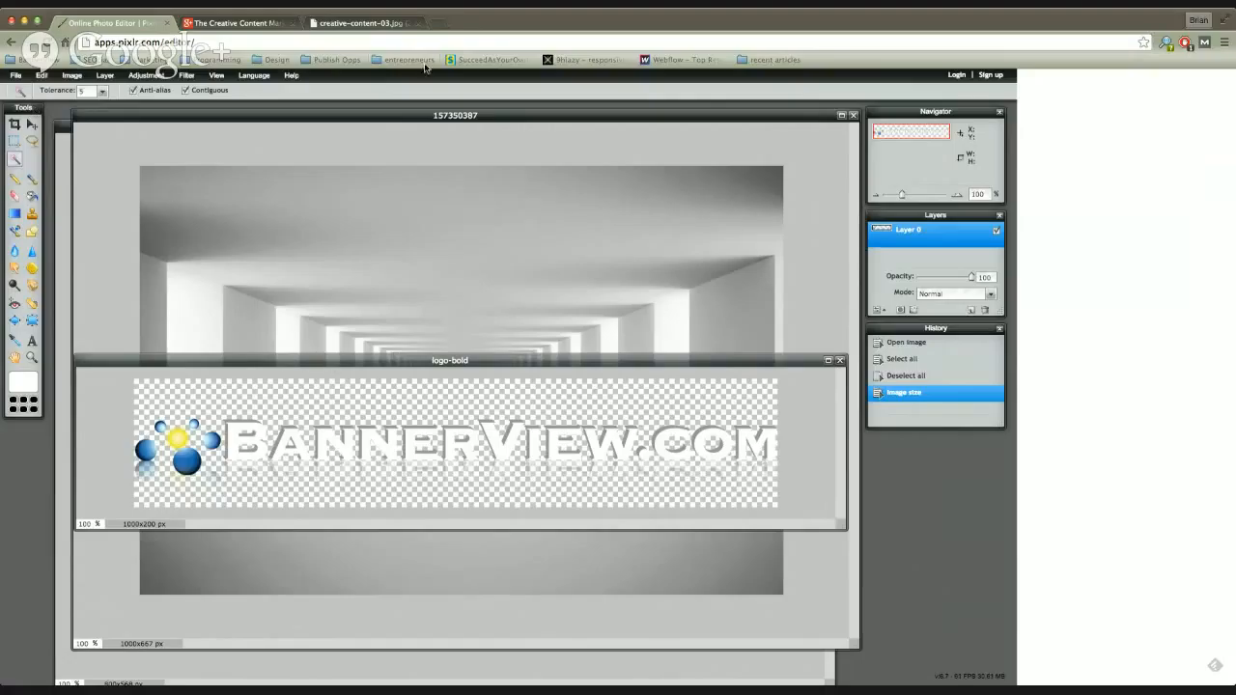
{"action": "mouse_move", "coordinate": [36, 112]}
{"action": "left_mouse_down"}
{"action": "mouse_move", "coordinate": [47, 117]}
{"action": "mouse_move", "coordinate": [33, 115]}
{"action": "left_mouse_up"}
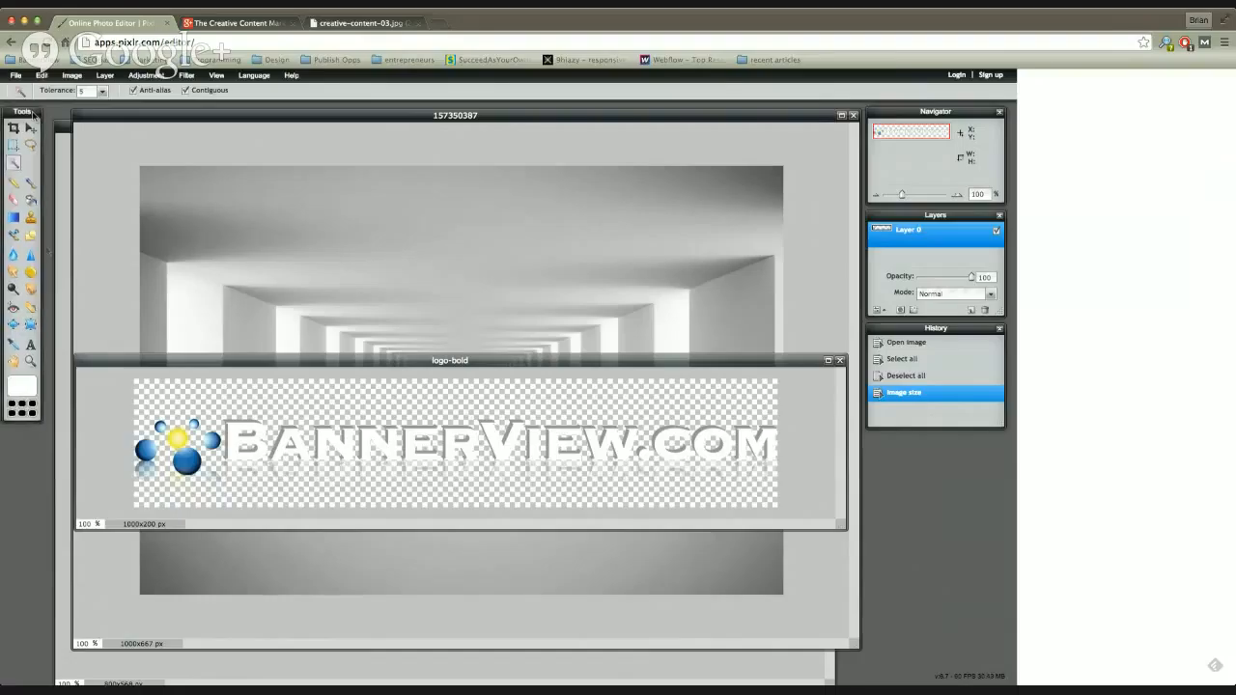
{"action": "left_click", "coordinate": [30, 184]}
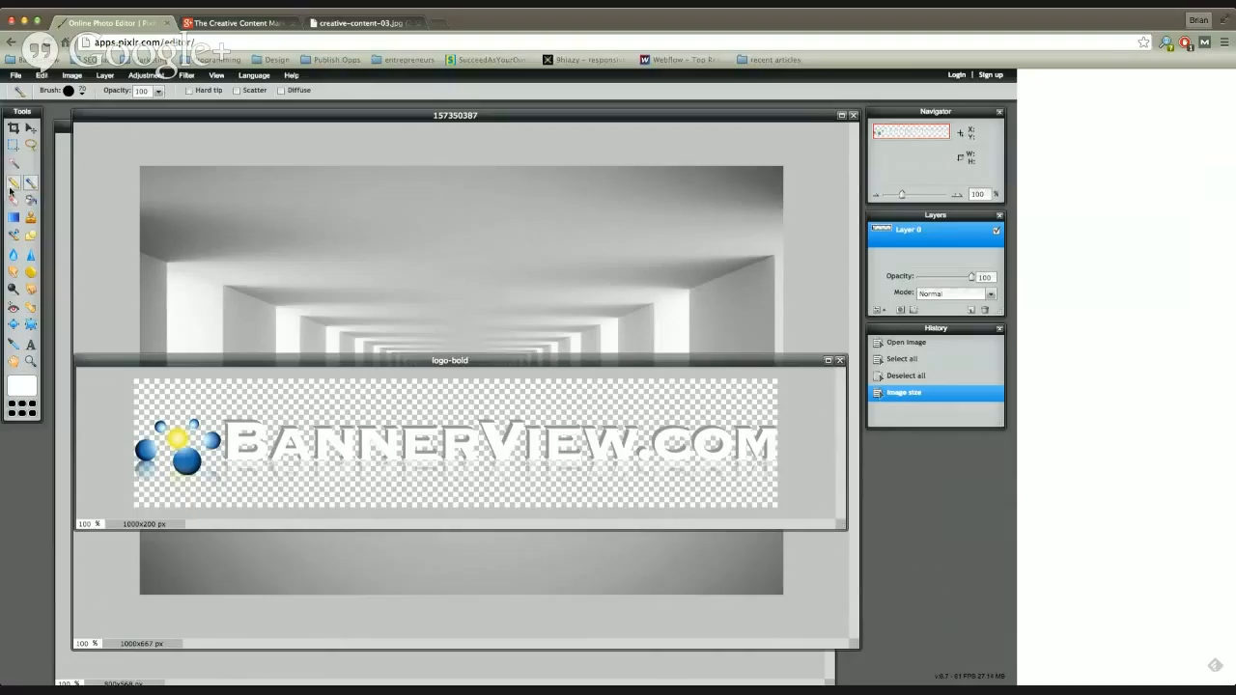
{"action": "left_click", "coordinate": [12, 184]}
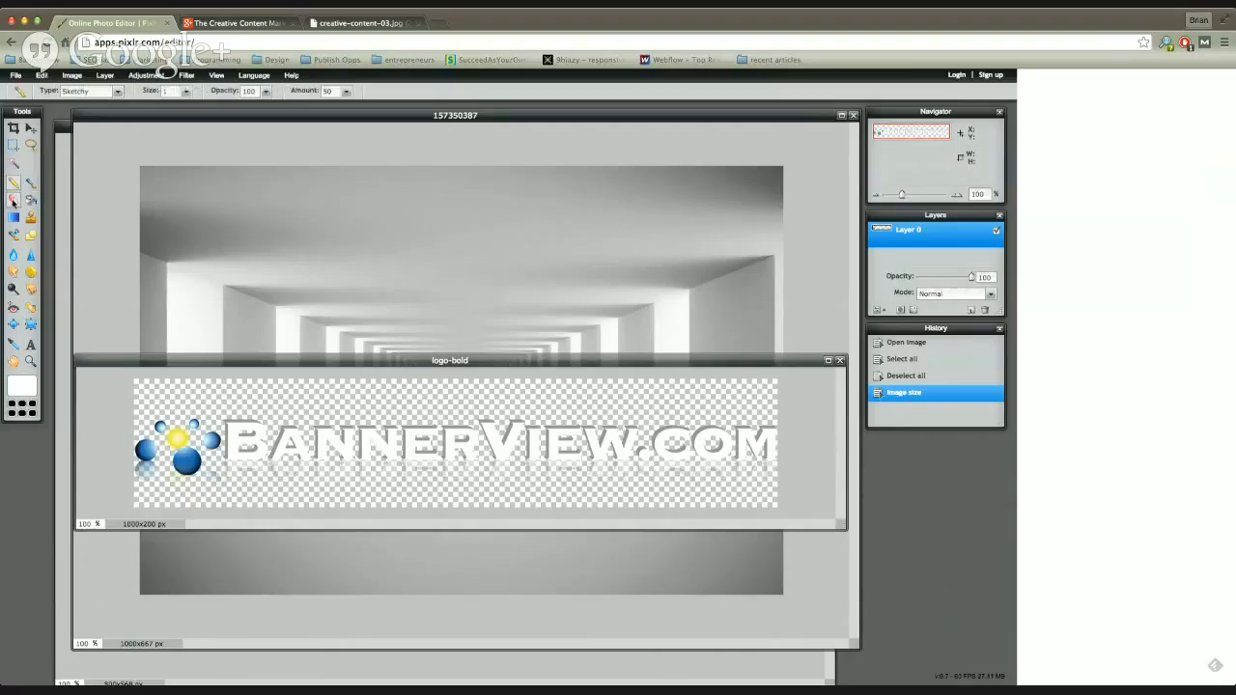
{"action": "left_click", "coordinate": [13, 201]}
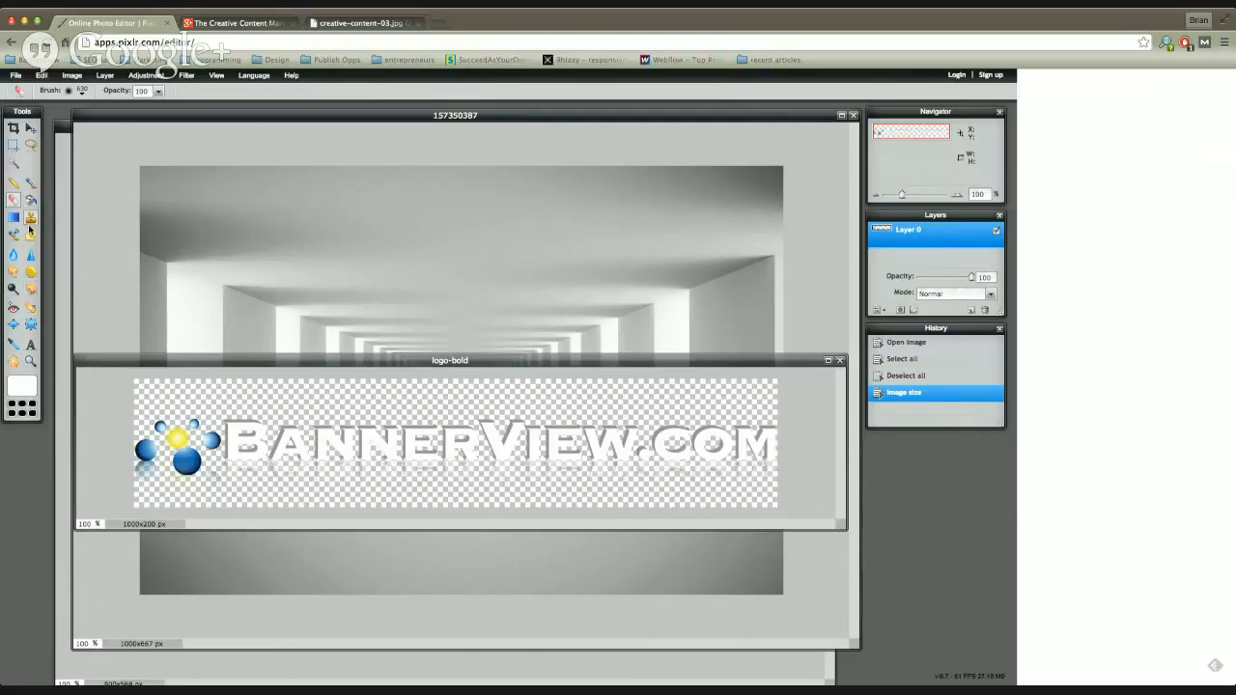
{"action": "left_click", "coordinate": [31, 235]}
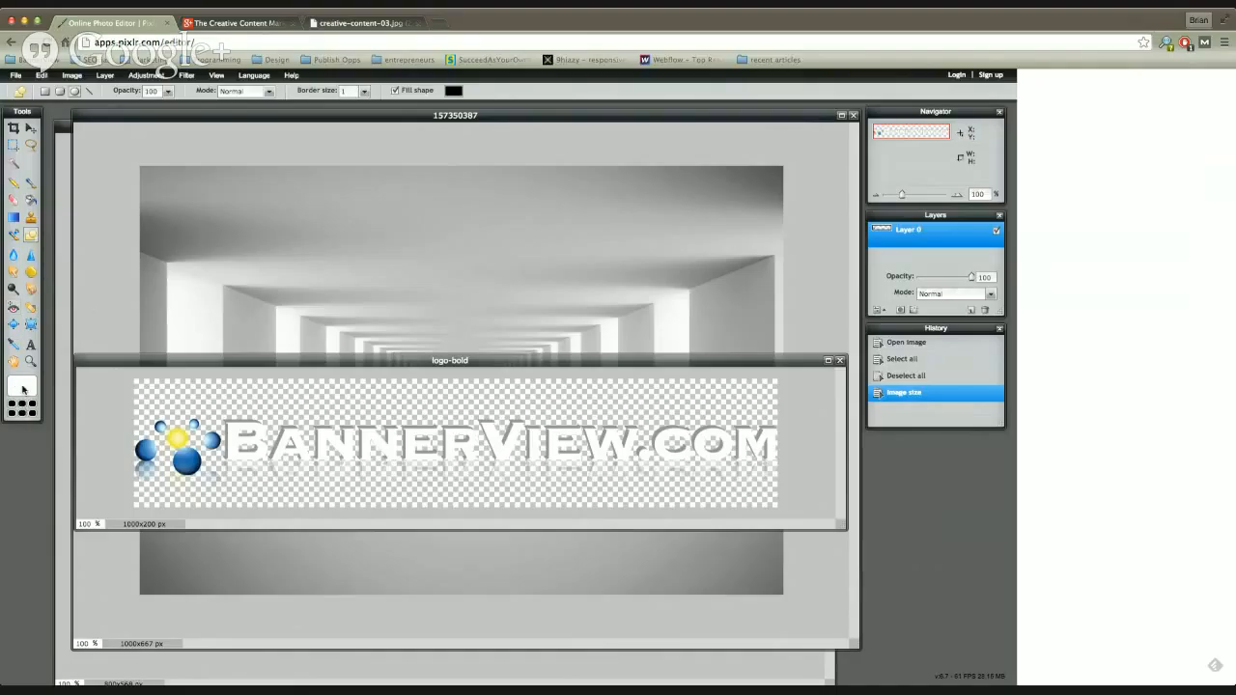
Step: Set the main color to the web blue 0066ff
{"action": "left_click", "coordinate": [23, 388]}
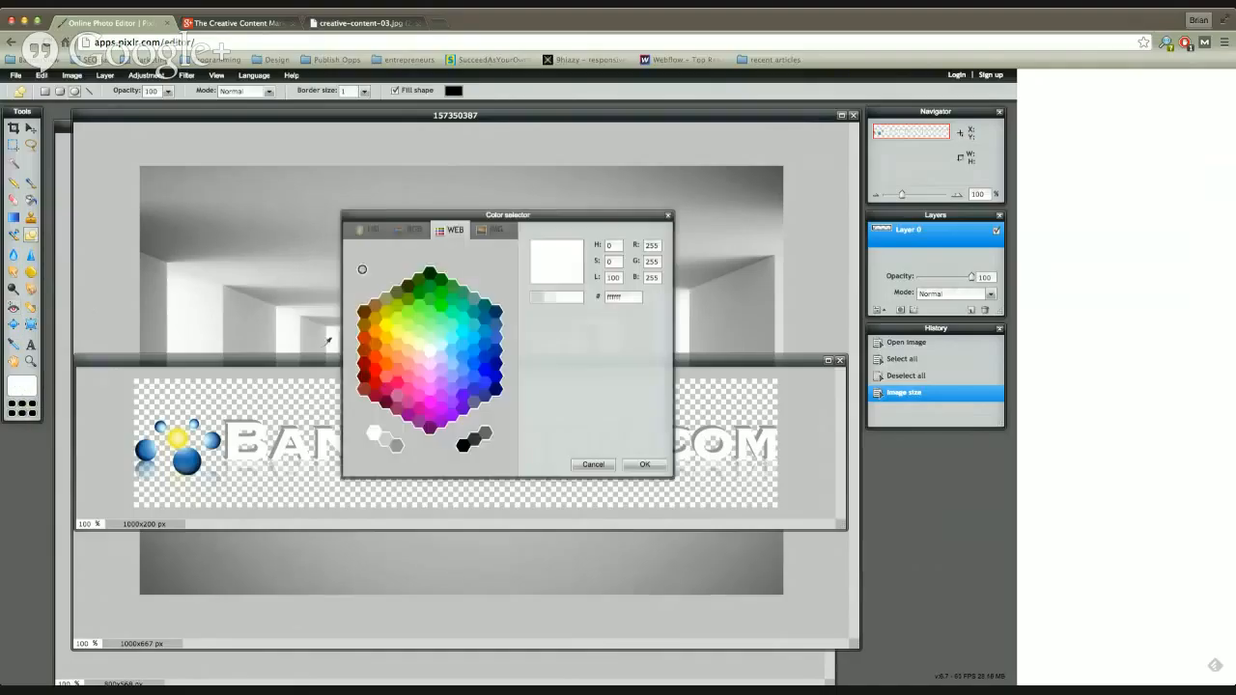
{"action": "left_click", "coordinate": [396, 318]}
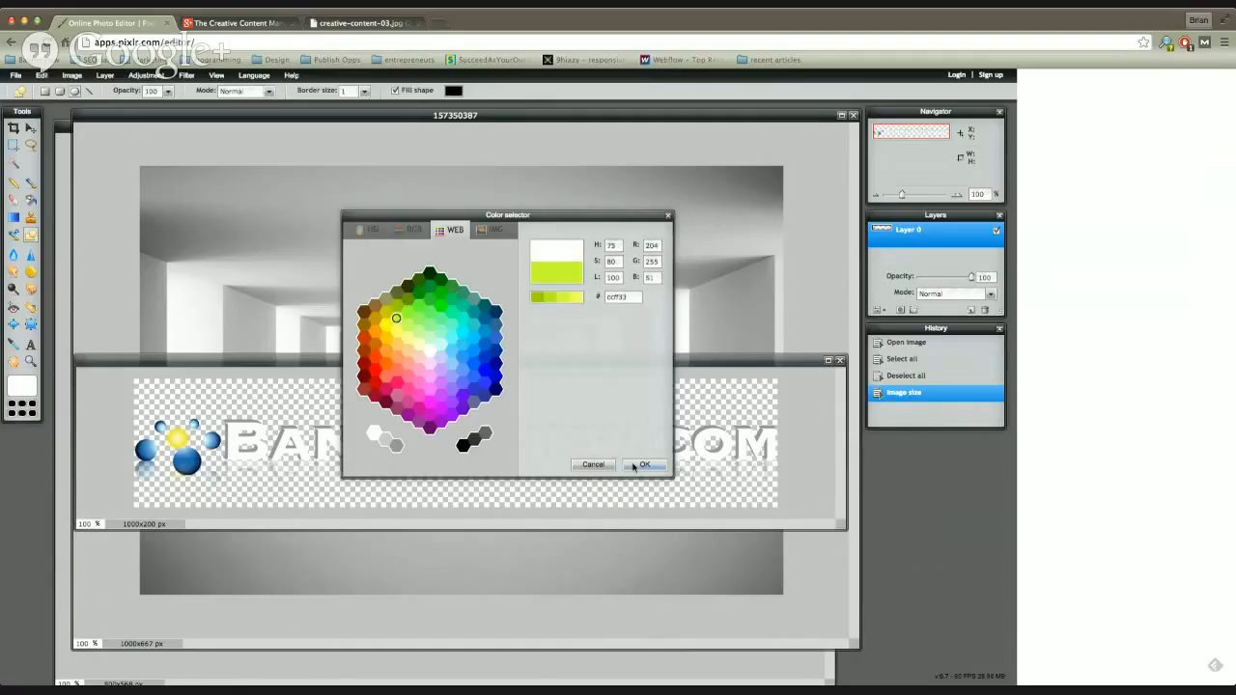
{"action": "left_click", "coordinate": [477, 362]}
{"action": "left_click", "coordinate": [643, 466]}
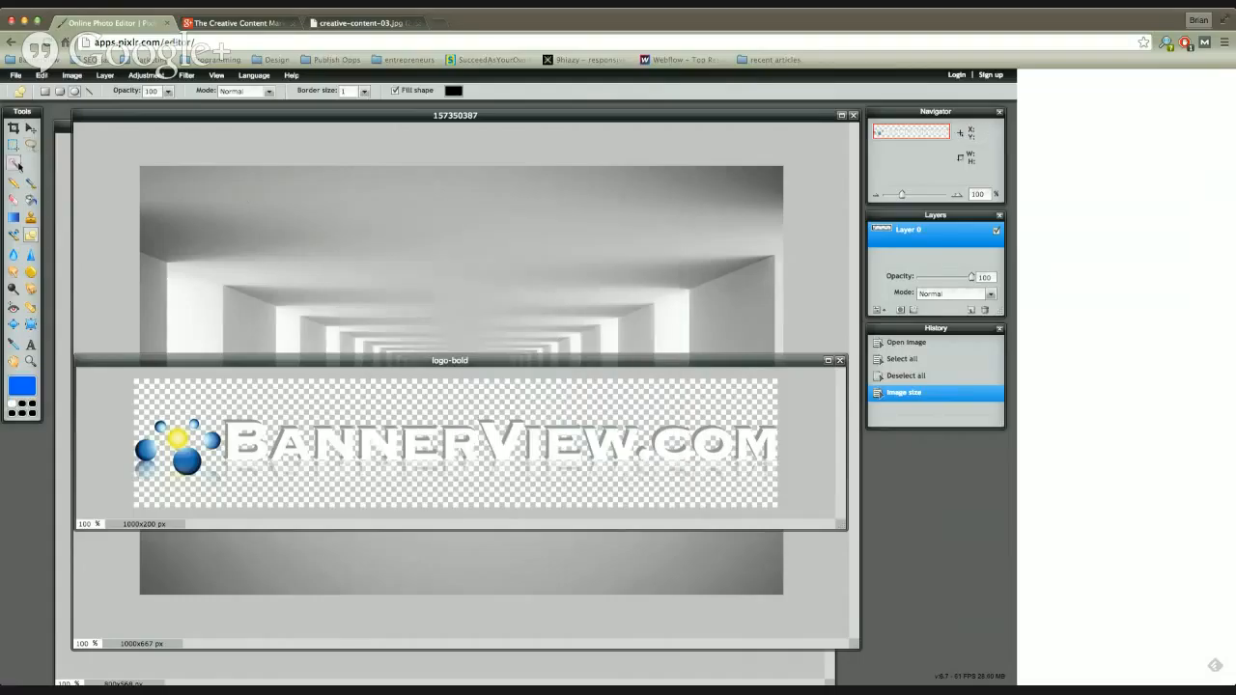
Step: Activate the Brush tool, move the logo-bold window out of the way and bring the 157350387 image to the front
{"action": "left_click", "coordinate": [29, 185]}
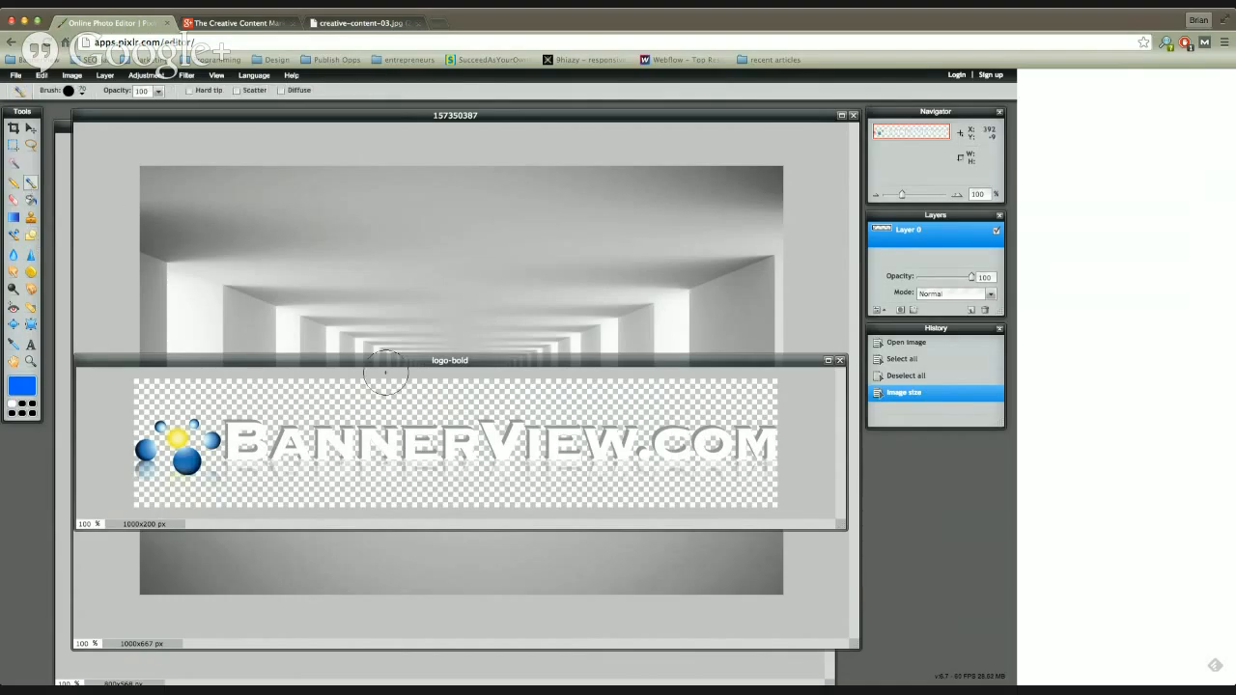
{"action": "left_click_drag", "start_coordinate": [379, 361], "coordinate": [407, 556]}
{"action": "left_click", "coordinate": [422, 325]}
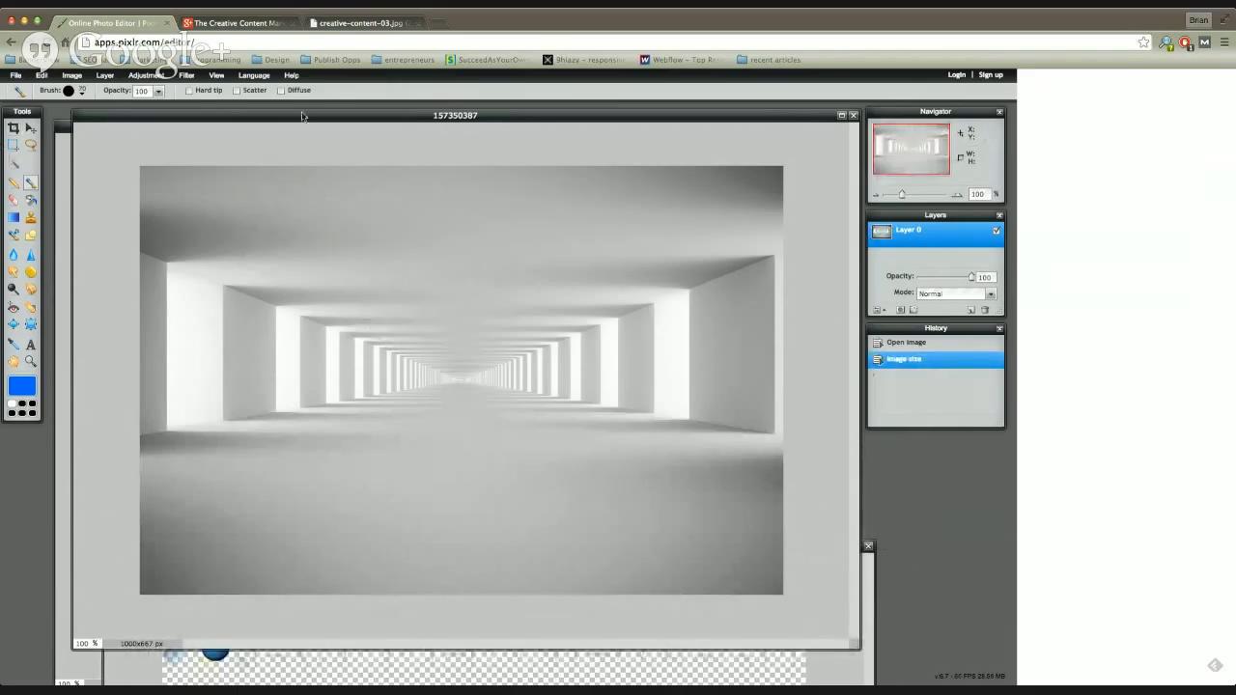
{"action": "left_click_drag", "start_coordinate": [300, 117], "coordinate": [295, 110]}
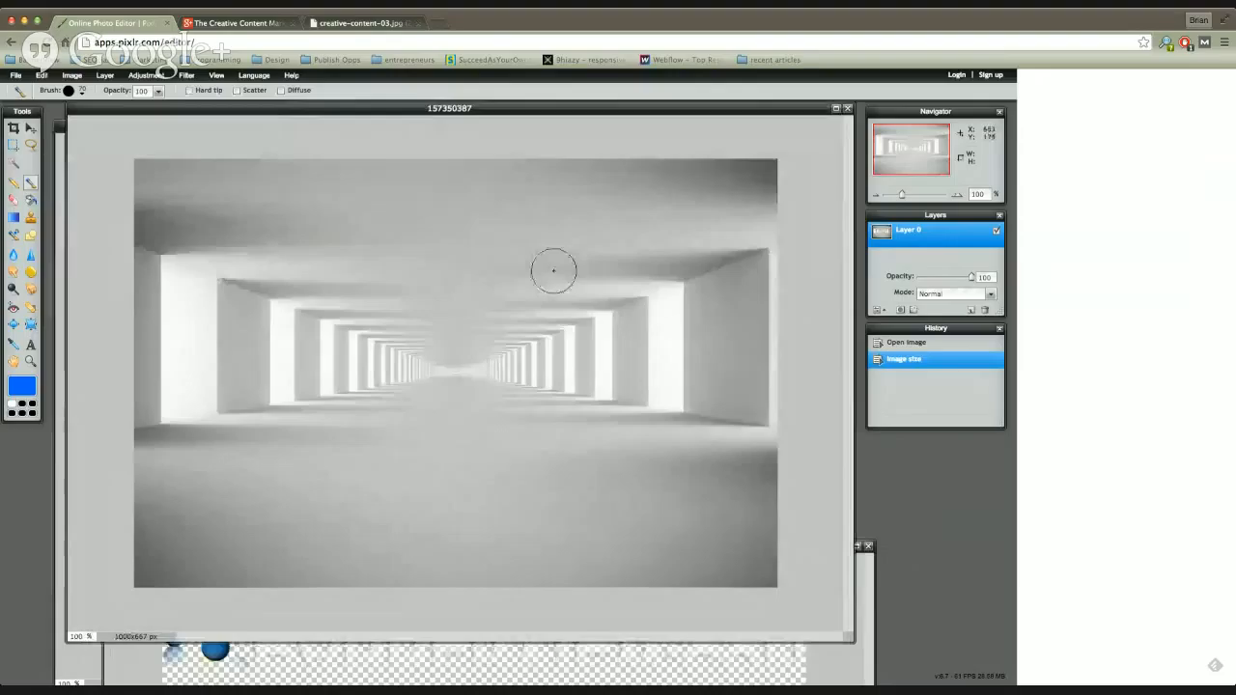
{"action": "left_click", "coordinate": [22, 386]}
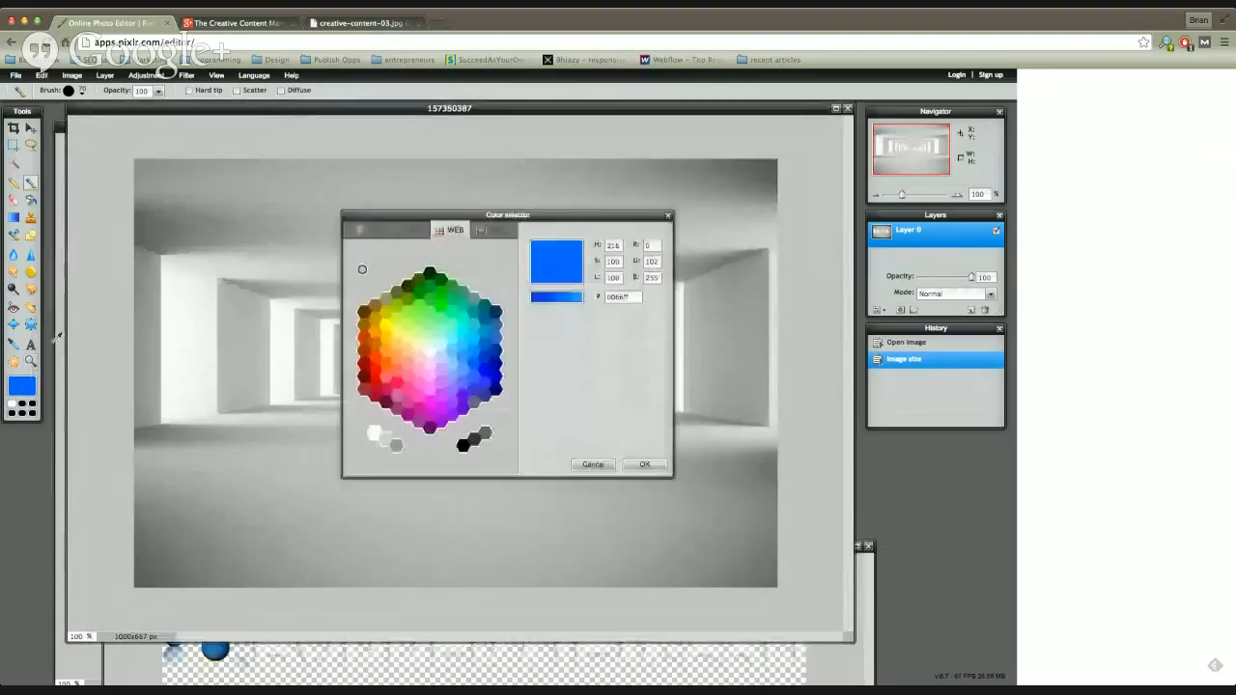
{"action": "left_click", "coordinate": [476, 361]}
{"action": "left_click", "coordinate": [605, 464]}
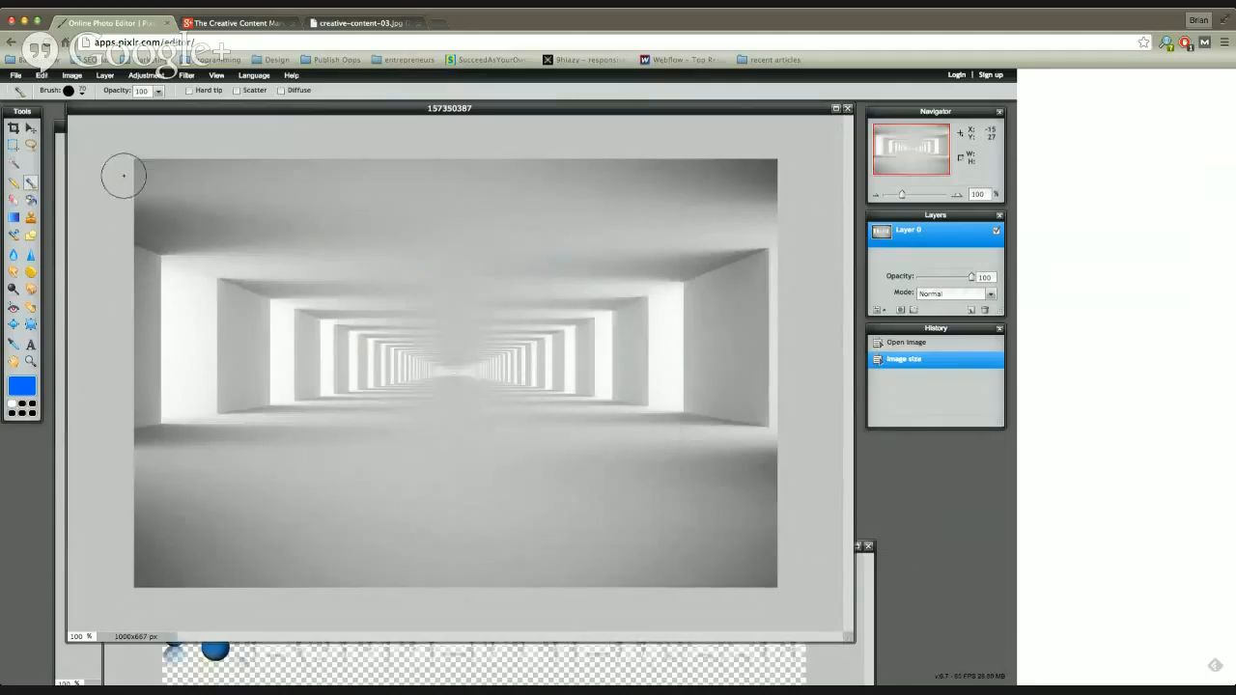
Step: Paint a looping blue brush stroke directly on Layer 0 of the tunnel image and undo it
{"action": "mouse_move", "coordinate": [201, 186]}
{"action": "left_mouse_down"}
{"action": "mouse_move", "coordinate": [239, 257]}
{"action": "mouse_move", "coordinate": [295, 290]}
{"action": "mouse_move", "coordinate": [426, 299]}
{"action": "mouse_move", "coordinate": [396, 444]}
{"action": "mouse_move", "coordinate": [340, 394]}
{"action": "mouse_move", "coordinate": [417, 348]}
{"action": "mouse_move", "coordinate": [562, 362]}
{"action": "mouse_move", "coordinate": [545, 526]}
{"action": "mouse_move", "coordinate": [473, 534]}
{"action": "mouse_move", "coordinate": [529, 448]}
{"action": "mouse_move", "coordinate": [545, 331]}
{"action": "mouse_move", "coordinate": [628, 249]}
{"action": "mouse_move", "coordinate": [626, 220]}
{"action": "mouse_move", "coordinate": [492, 205]}
{"action": "mouse_move", "coordinate": [372, 251]}
{"action": "mouse_move", "coordinate": [191, 427]}
{"action": "mouse_move", "coordinate": [288, 514]}
{"action": "left_mouse_up"}
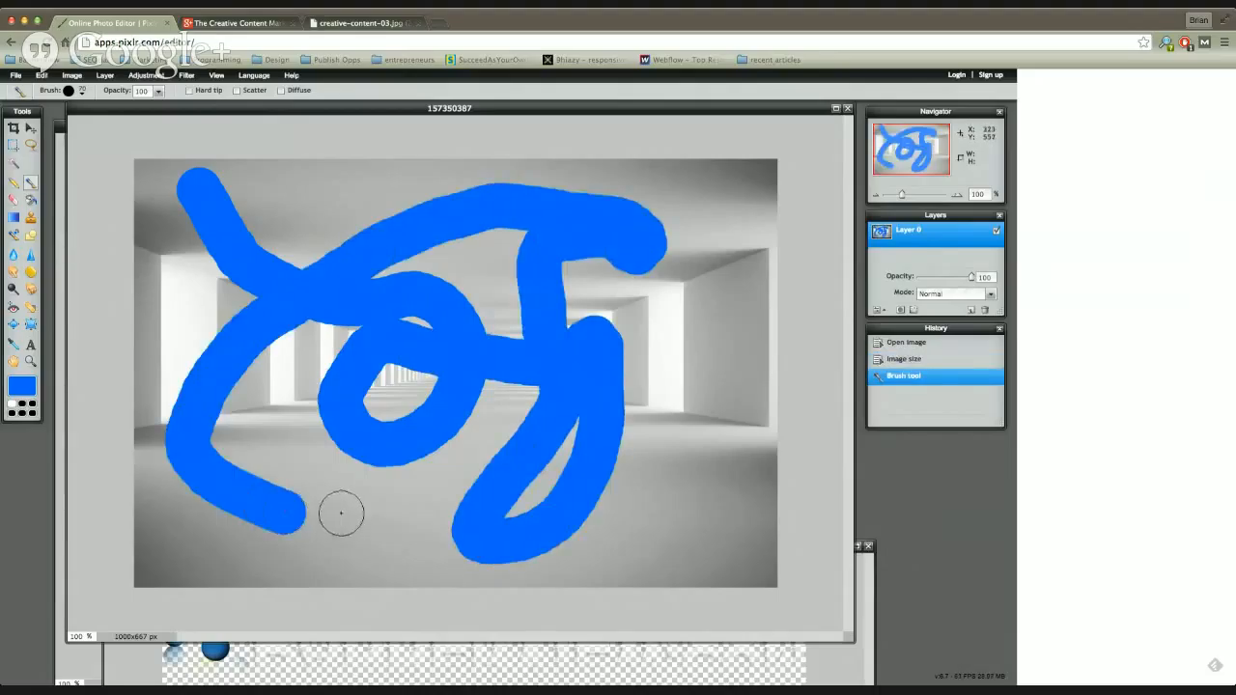
{"action": "left_click", "coordinate": [42, 75]}
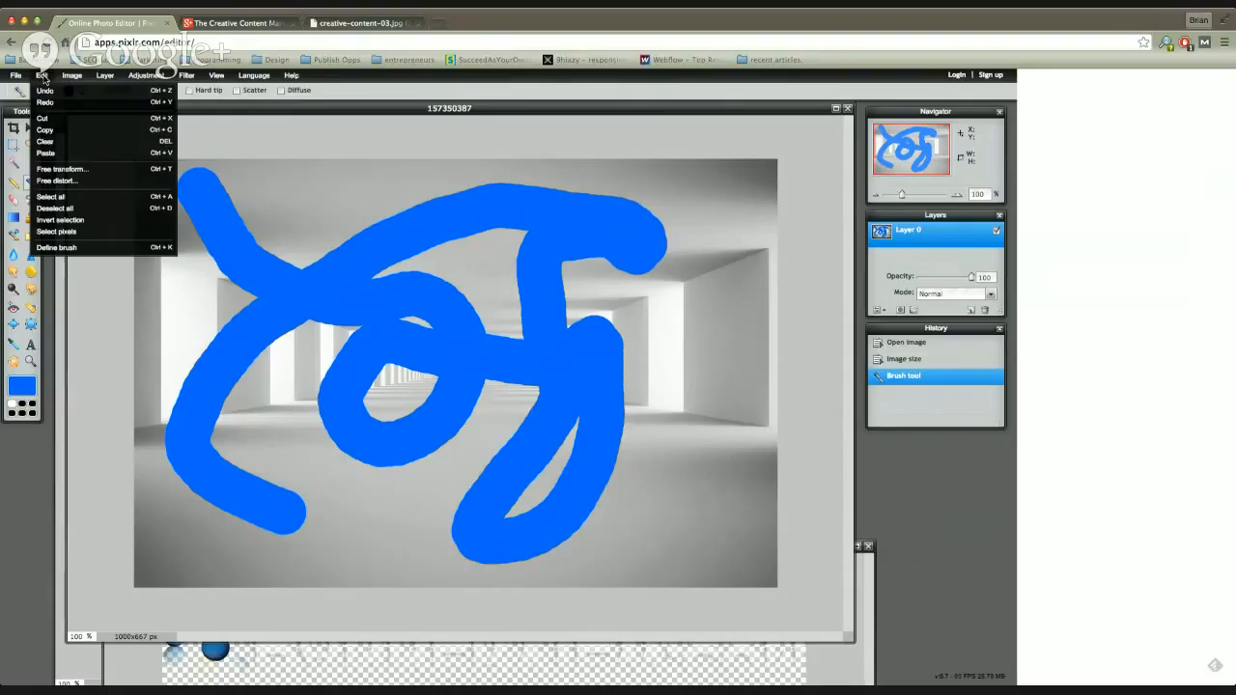
{"action": "left_click", "coordinate": [45, 91]}
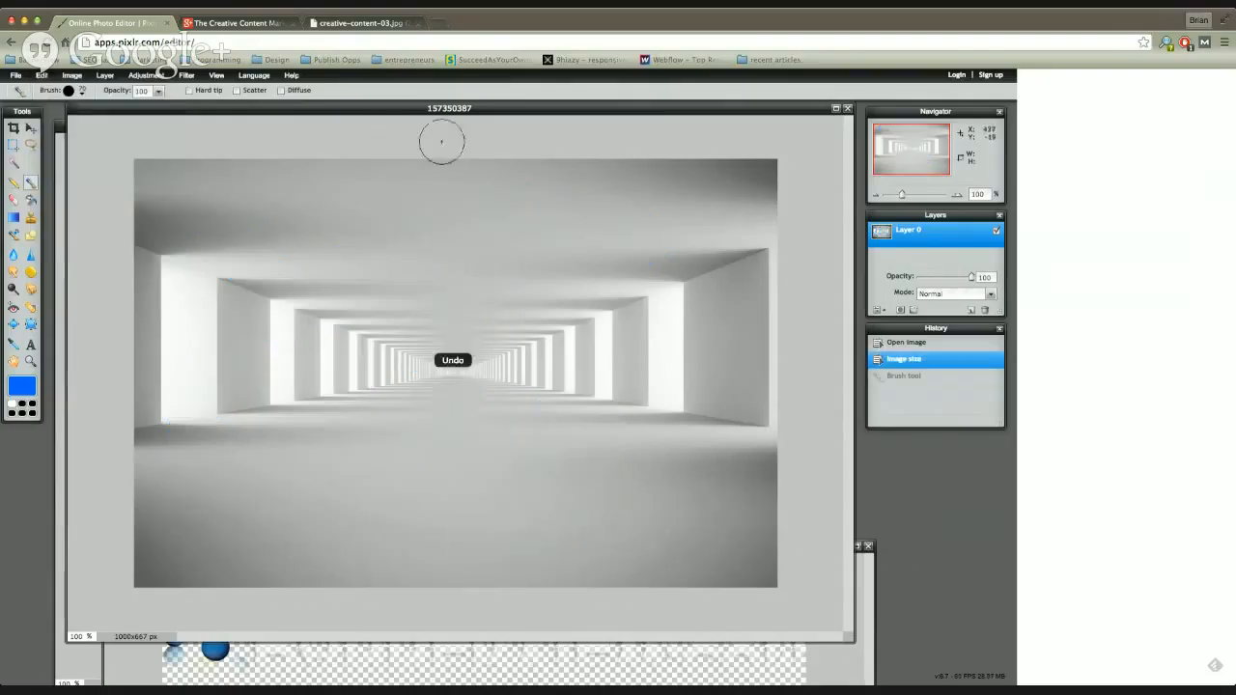
Step: Add a new layer above Layer 0 and paint a winding blue brush stroke across it
{"action": "left_click_drag", "start_coordinate": [483, 113], "coordinate": [484, 126]}
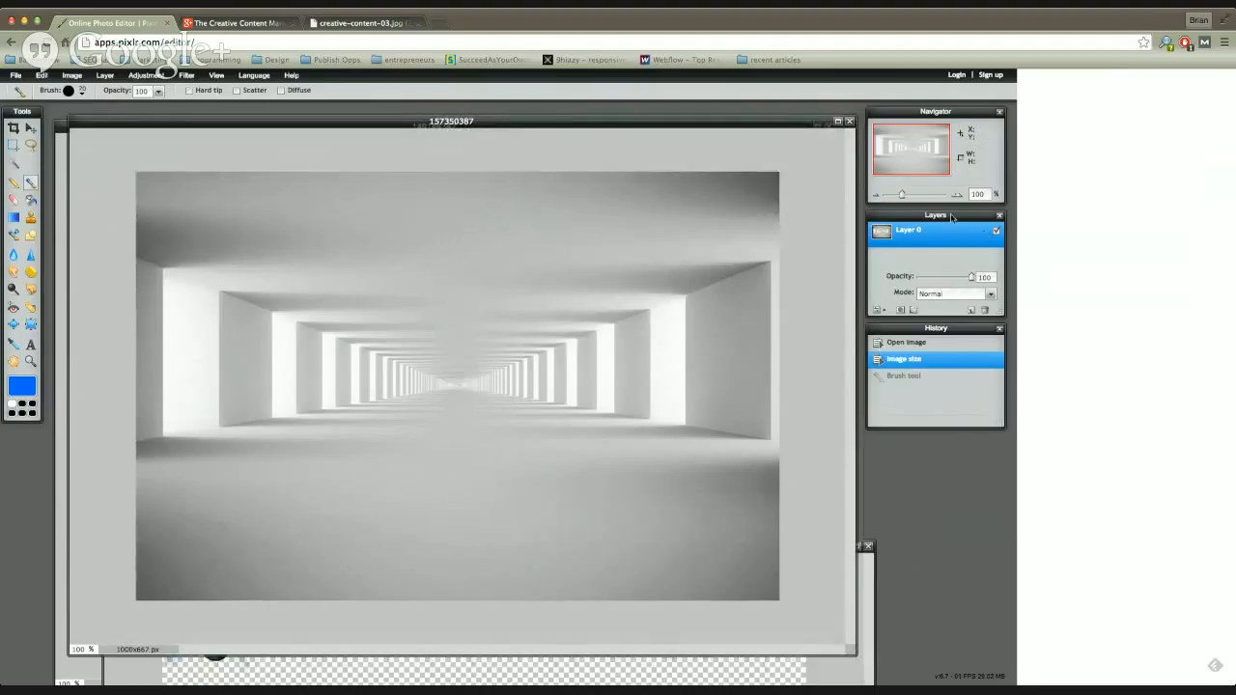
{"action": "left_click_drag", "start_coordinate": [950, 216], "coordinate": [952, 217]}
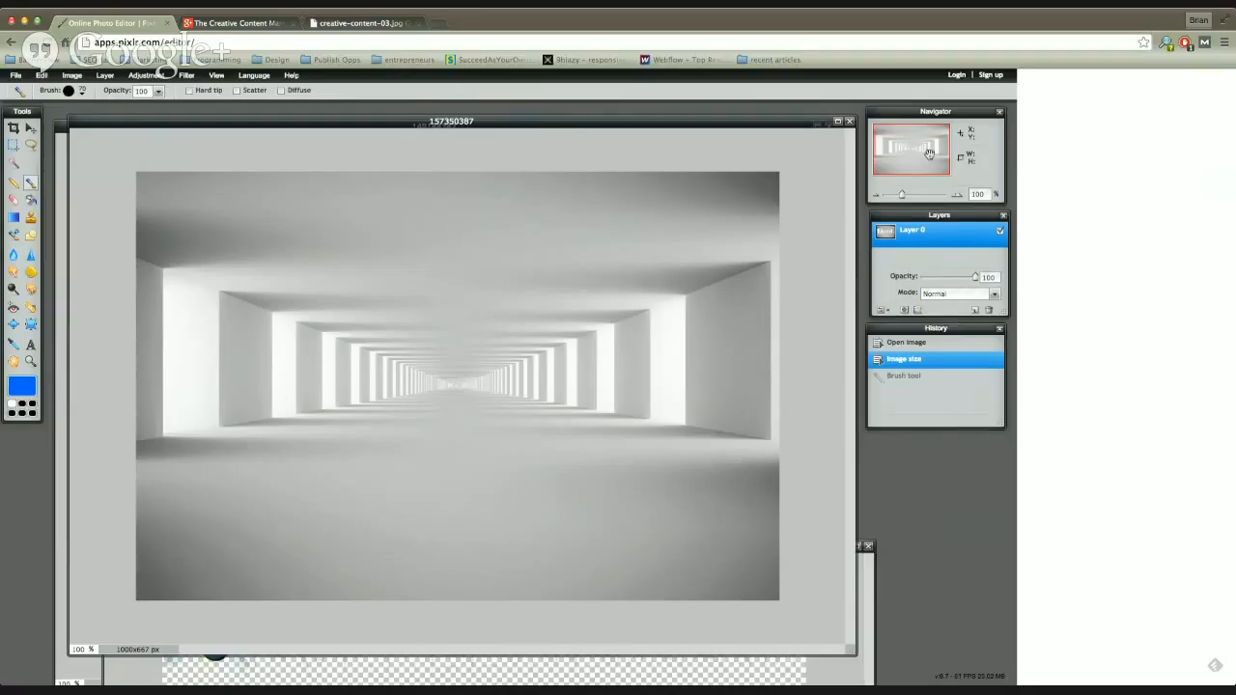
{"action": "left_click", "coordinate": [974, 311]}
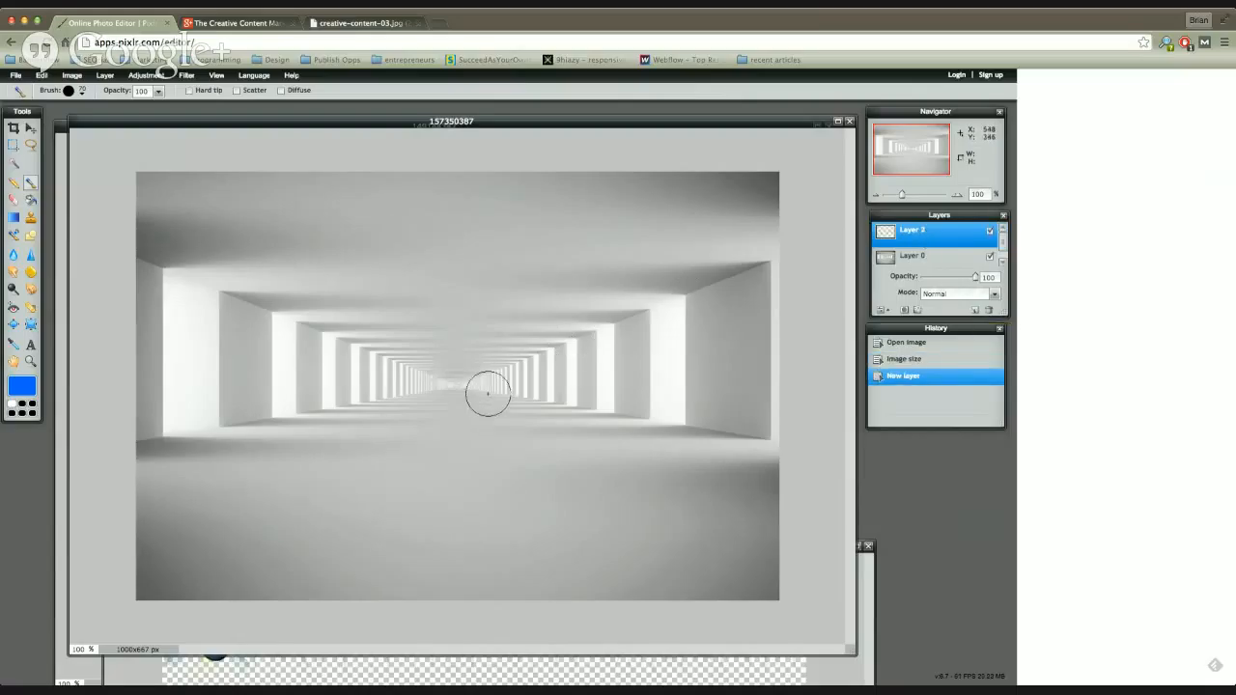
{"action": "mouse_move", "coordinate": [196, 220]}
{"action": "left_mouse_down"}
{"action": "mouse_move", "coordinate": [219, 273]}
{"action": "mouse_move", "coordinate": [282, 301]}
{"action": "mouse_move", "coordinate": [349, 271]}
{"action": "mouse_move", "coordinate": [369, 300]}
{"action": "mouse_move", "coordinate": [250, 370]}
{"action": "mouse_move", "coordinate": [252, 415]}
{"action": "mouse_move", "coordinate": [339, 449]}
{"action": "mouse_move", "coordinate": [419, 430]}
{"action": "mouse_move", "coordinate": [431, 329]}
{"action": "mouse_move", "coordinate": [467, 270]}
{"action": "mouse_move", "coordinate": [534, 303]}
{"action": "mouse_move", "coordinate": [533, 402]}
{"action": "mouse_move", "coordinate": [502, 452]}
{"action": "mouse_move", "coordinate": [633, 491]}
{"action": "mouse_move", "coordinate": [668, 384]}
{"action": "mouse_move", "coordinate": [629, 307]}
{"action": "mouse_move", "coordinate": [656, 241]}
{"action": "left_mouse_up"}
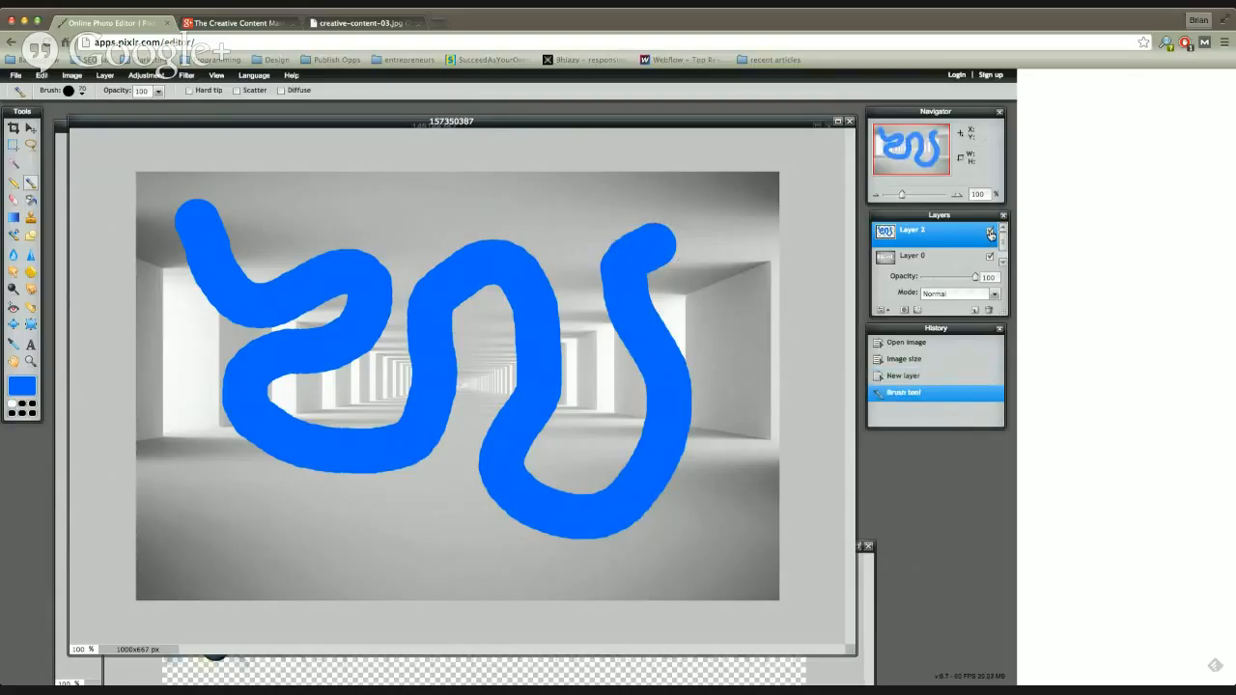
Step: Toggle the painted layer's visibility off and on twice, and lower its opacity to 16 before restoring it to 100
{"action": "left_click", "coordinate": [989, 232]}
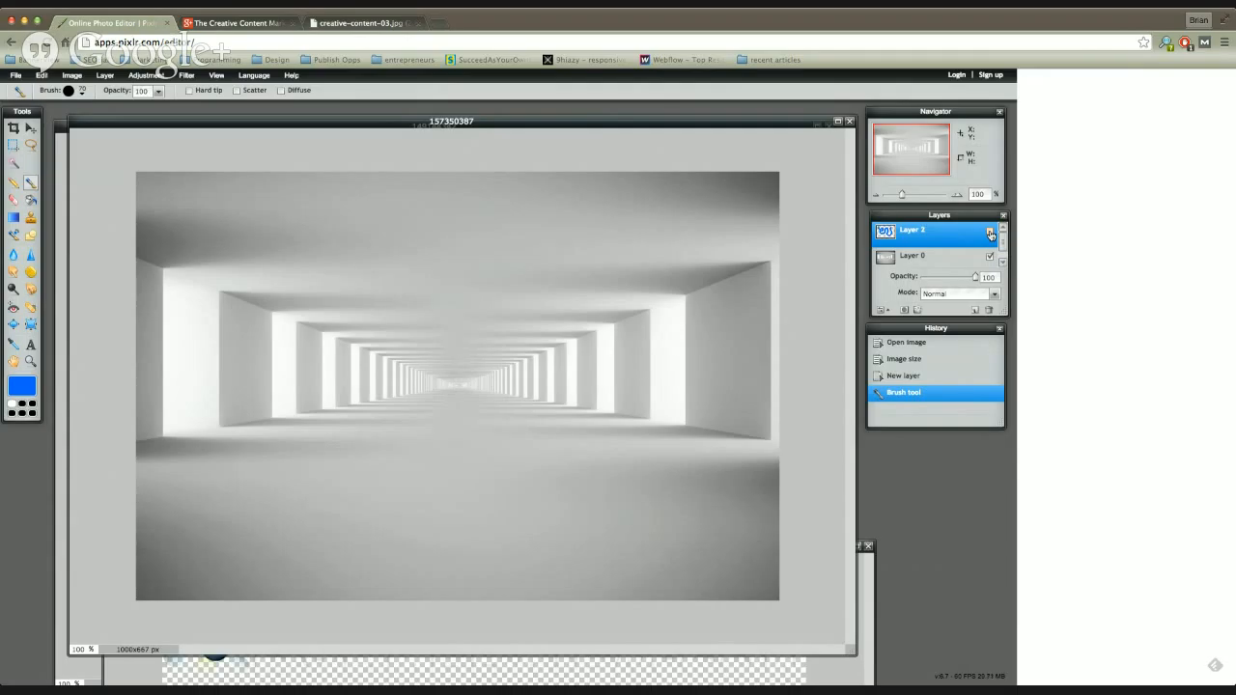
{"action": "left_click", "coordinate": [990, 232]}
{"action": "left_click", "coordinate": [989, 232]}
{"action": "left_click", "coordinate": [989, 232]}
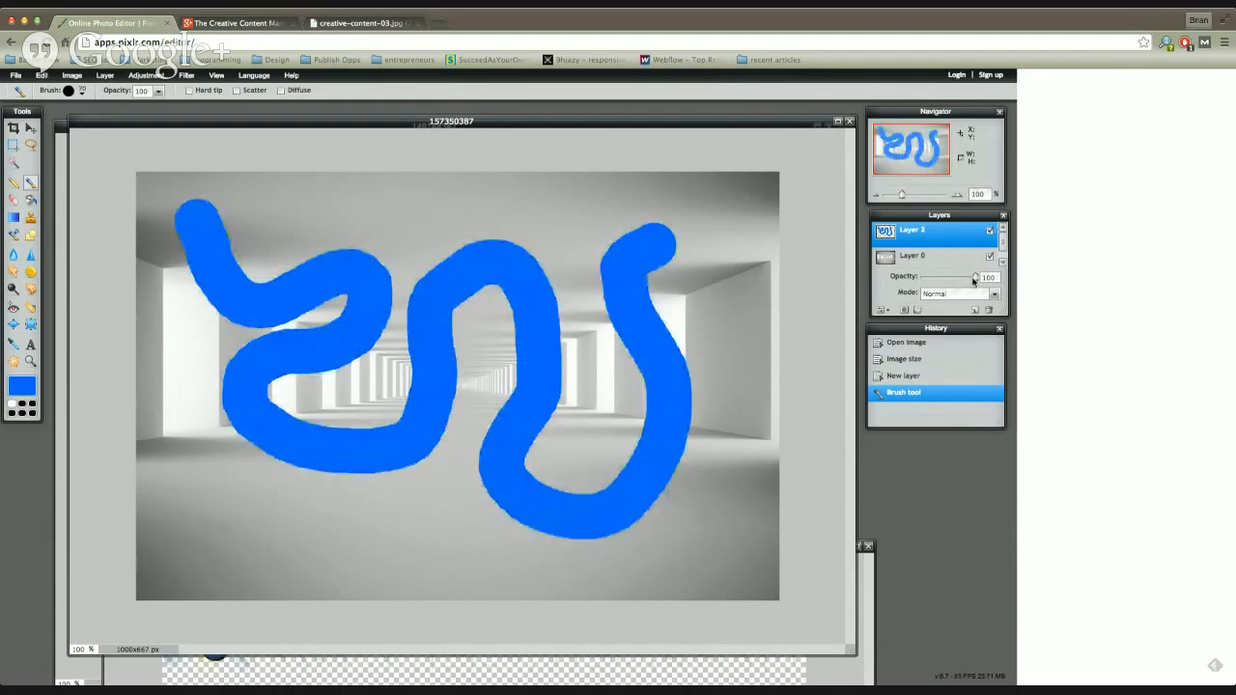
{"action": "left_click_drag", "start_coordinate": [976, 277], "coordinate": [932, 286]}
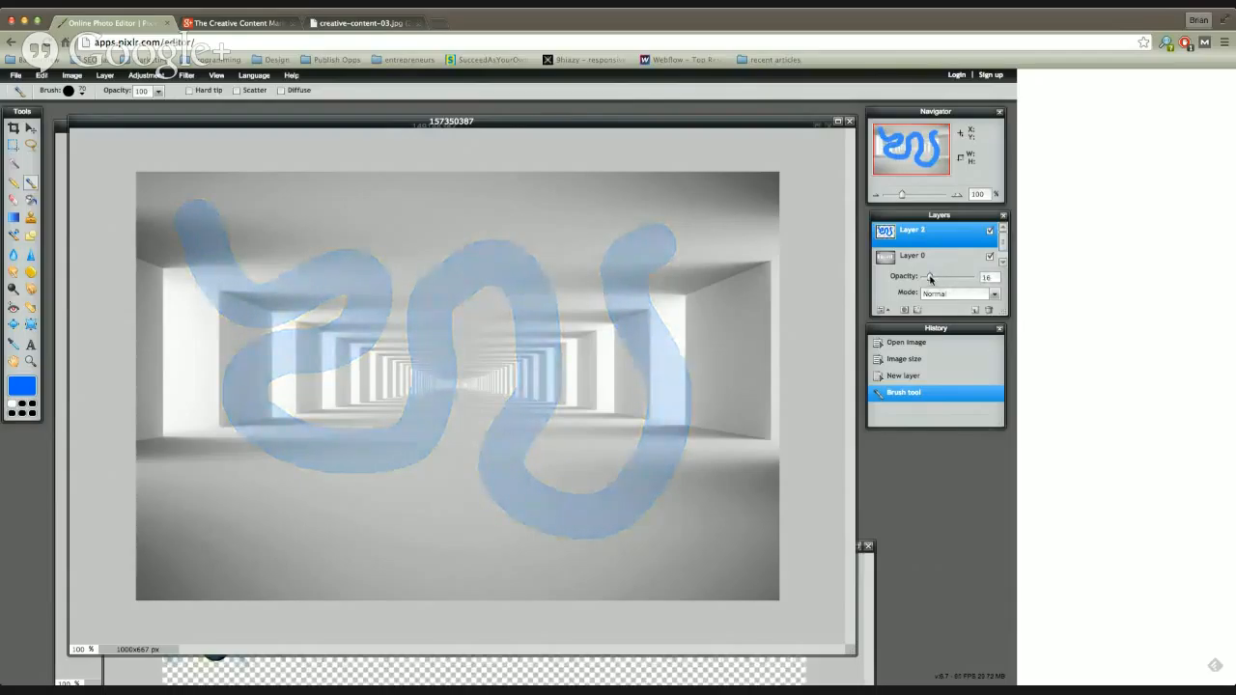
{"action": "left_click_drag", "start_coordinate": [930, 278], "coordinate": [975, 287]}
Step: Set the painted layer's blend mode to Darken
{"action": "left_click", "coordinate": [995, 294]}
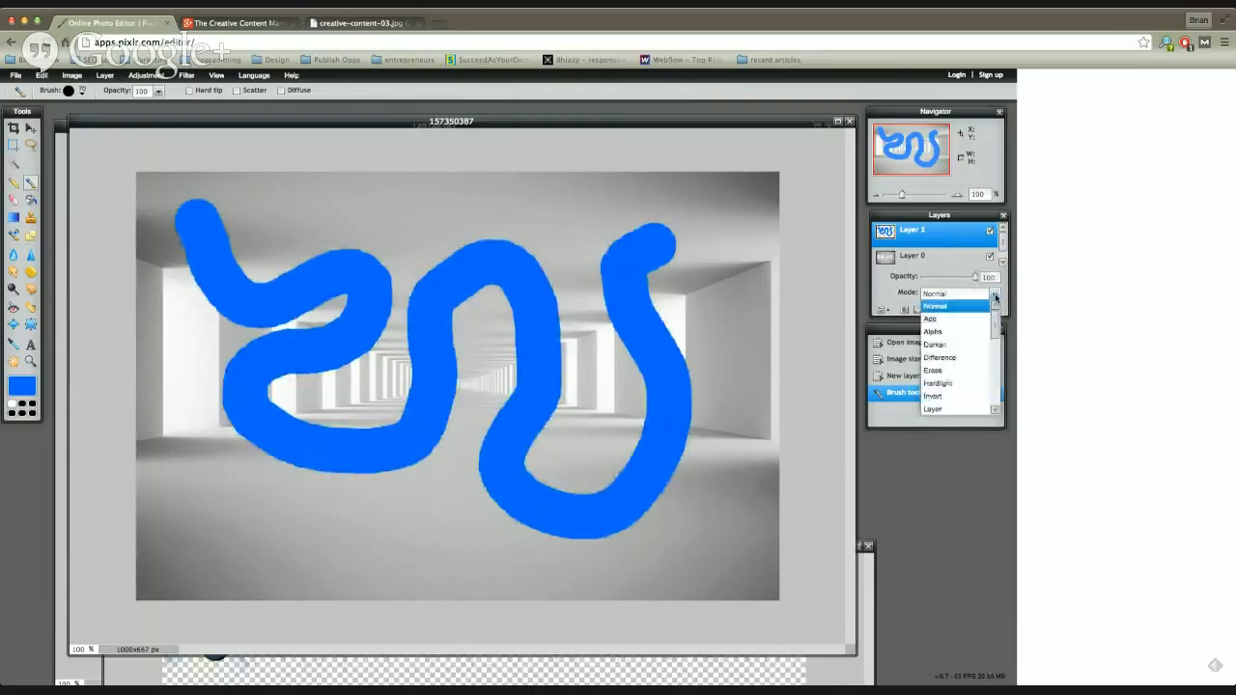
{"action": "left_click_drag", "start_coordinate": [997, 327], "coordinate": [998, 333]}
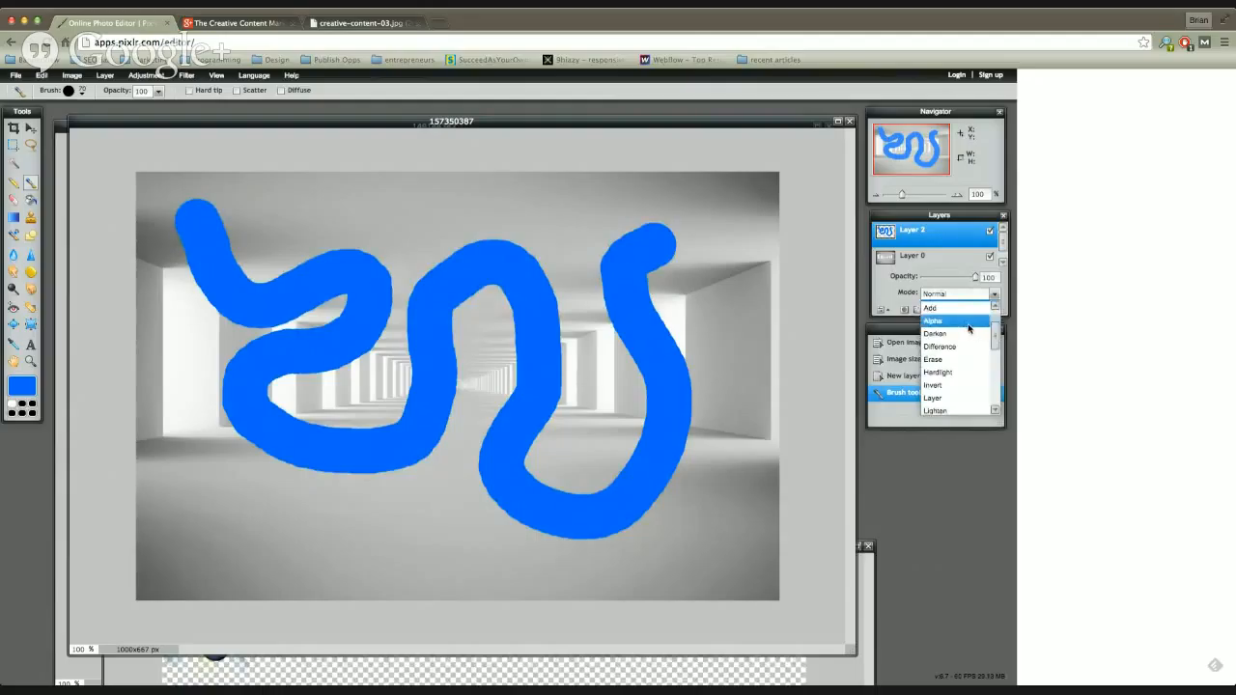
{"action": "left_click", "coordinate": [953, 334]}
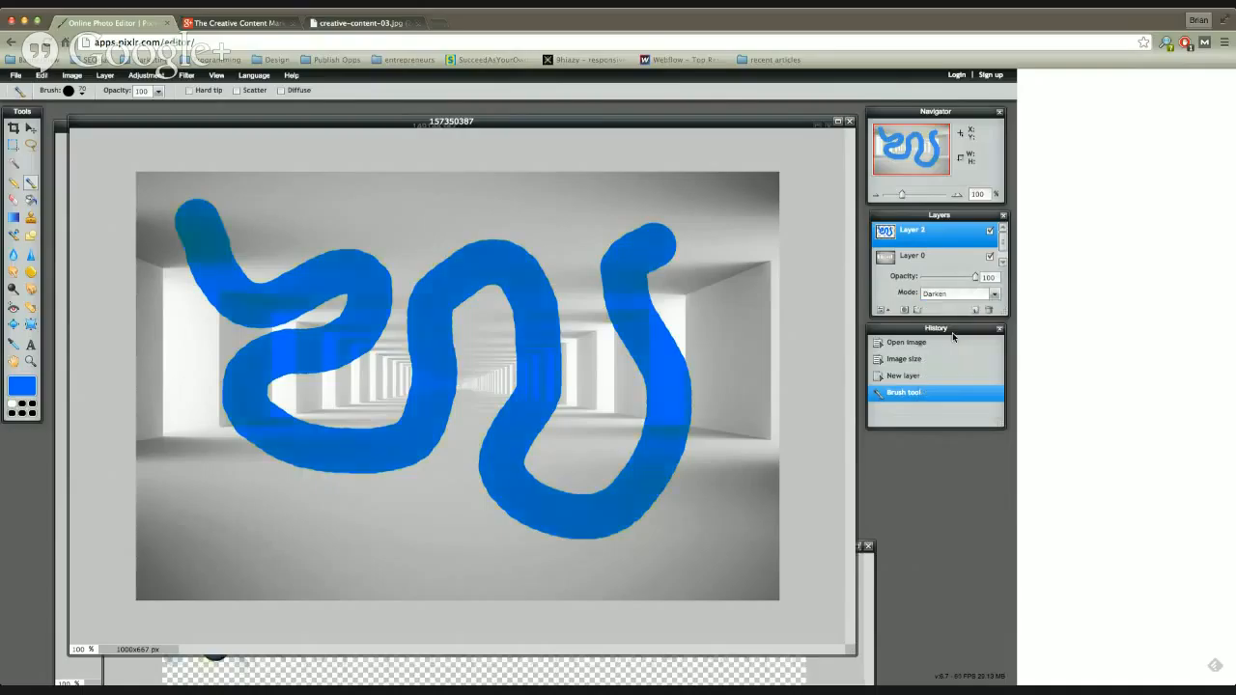
Step: Try the Lighten, Hardlight and Overlay blend modes in turn on the blue painted layer
{"action": "left_click", "coordinate": [995, 295]}
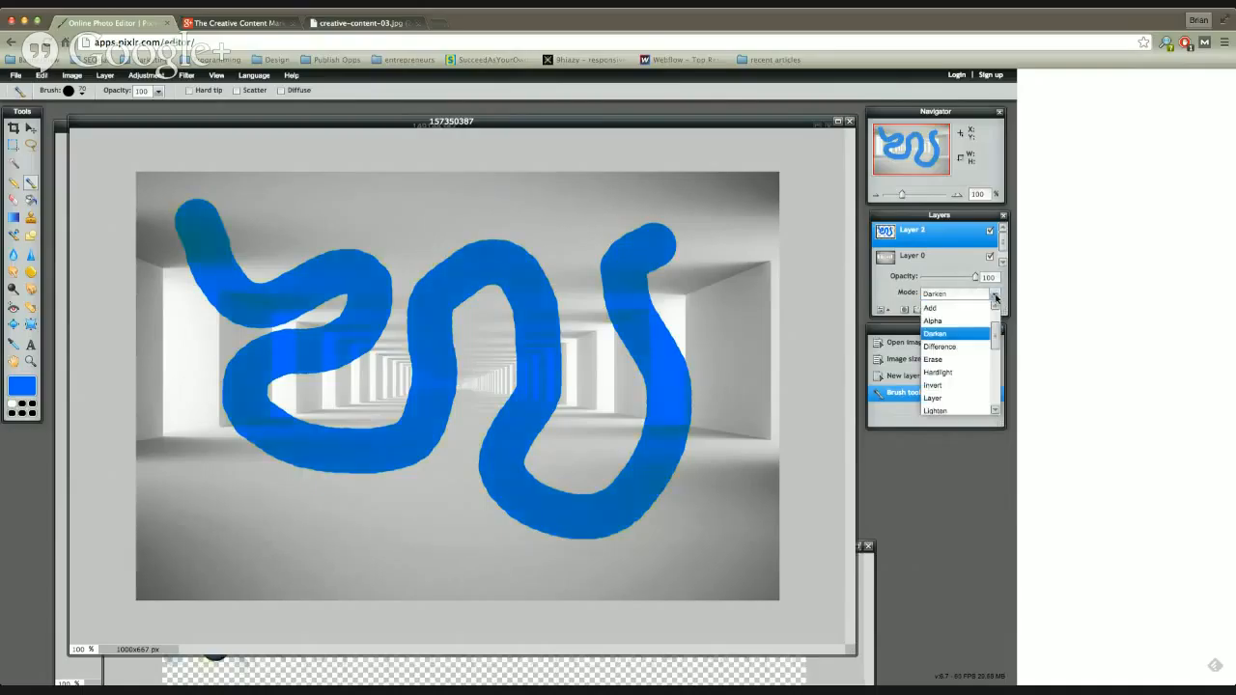
{"action": "left_click_drag", "start_coordinate": [995, 345], "coordinate": [995, 369]}
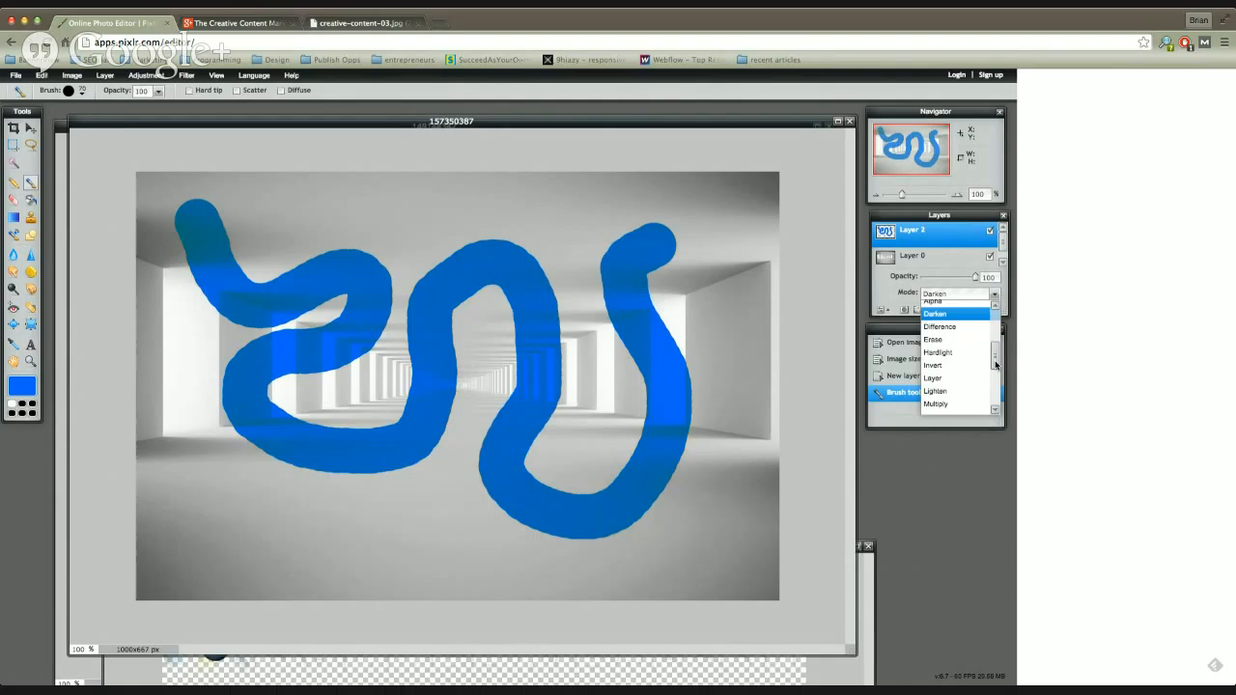
{"action": "left_click", "coordinate": [953, 397]}
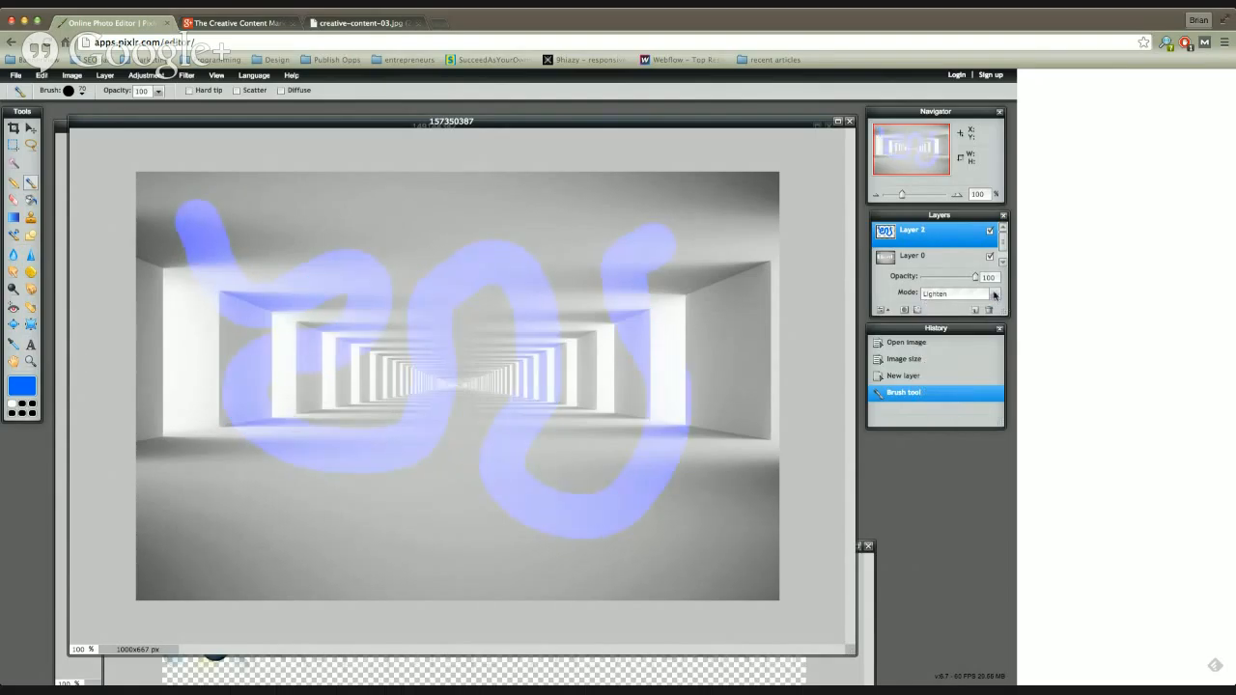
{"action": "left_click", "coordinate": [994, 295]}
{"action": "left_click", "coordinate": [961, 358]}
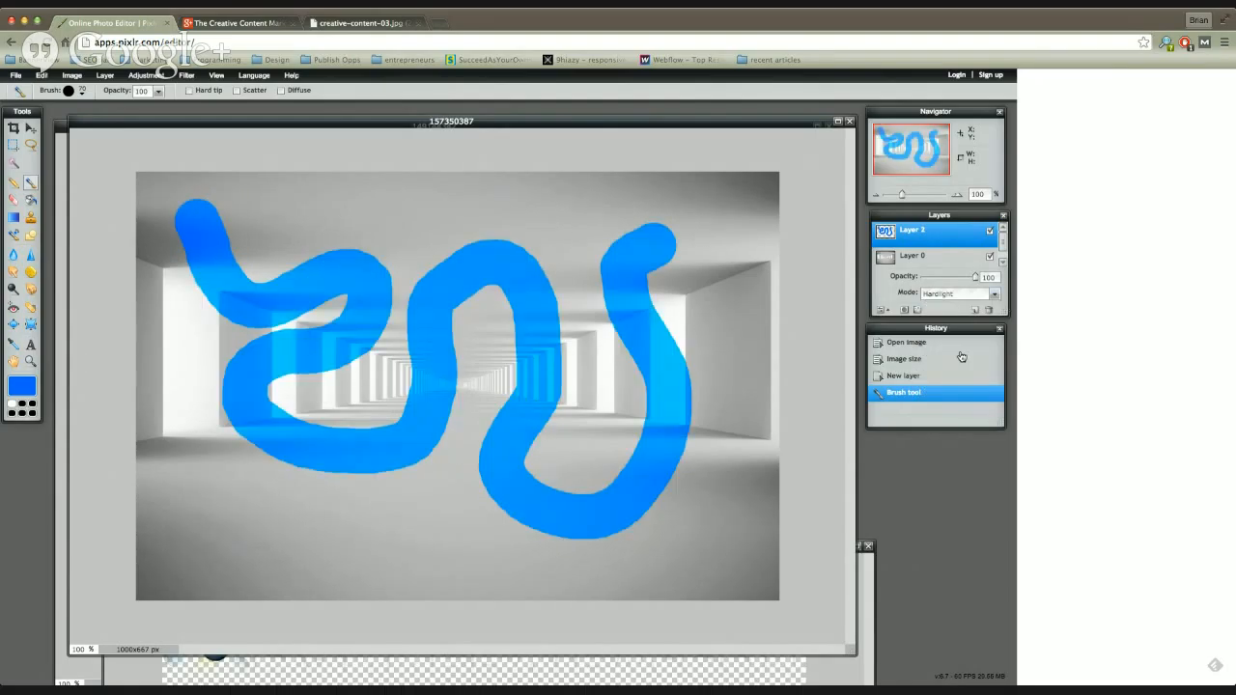
{"action": "left_click", "coordinate": [993, 297]}
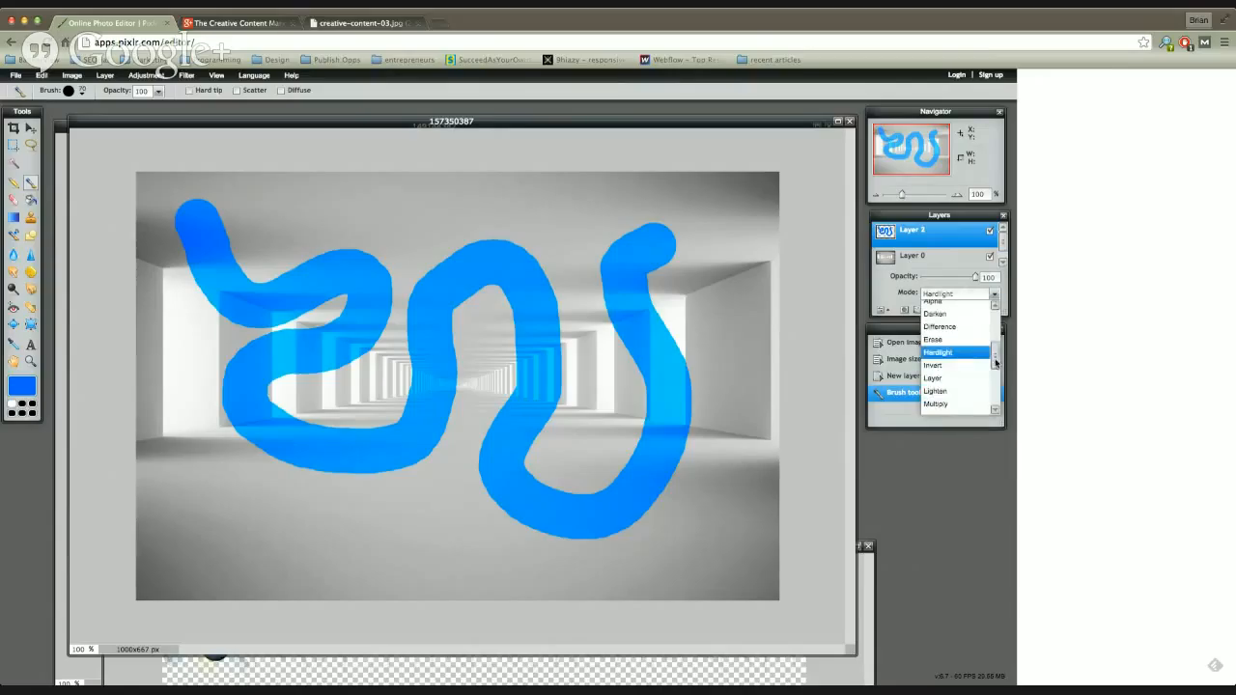
{"action": "scroll", "coordinate": [996, 363], "scroll_direction": "down", "scroll_amount": 2}
{"action": "left_click", "coordinate": [966, 404]}
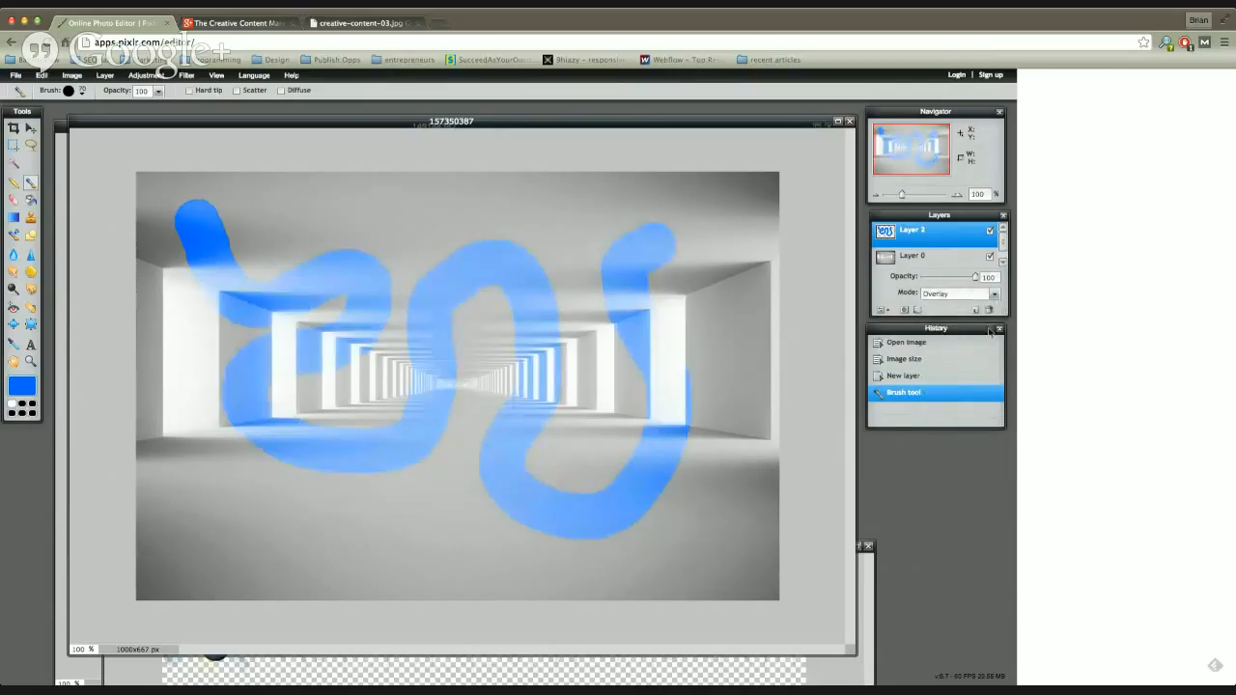
Step: Return the painted layer's blend mode to Normal and delete that layer
{"action": "left_click", "coordinate": [993, 294]}
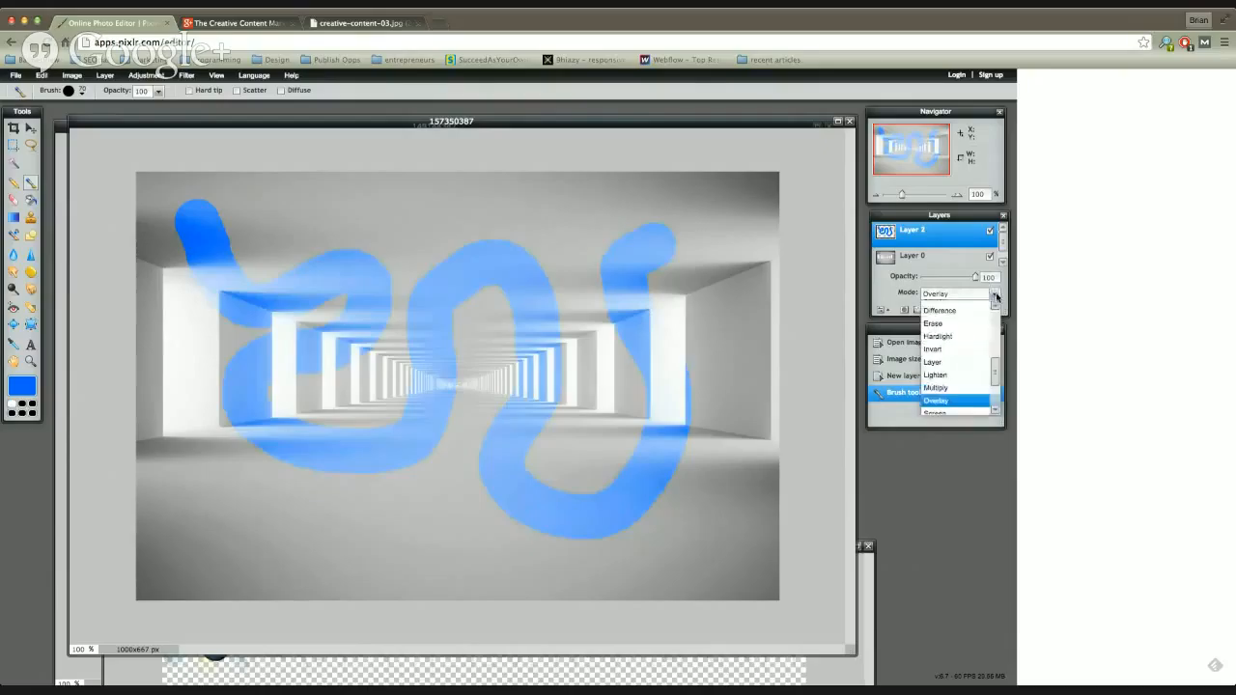
{"action": "scroll", "coordinate": [996, 365], "scroll_direction": "down", "scroll_amount": 2}
{"action": "left_click_drag", "start_coordinate": [996, 365], "coordinate": [997, 326]}
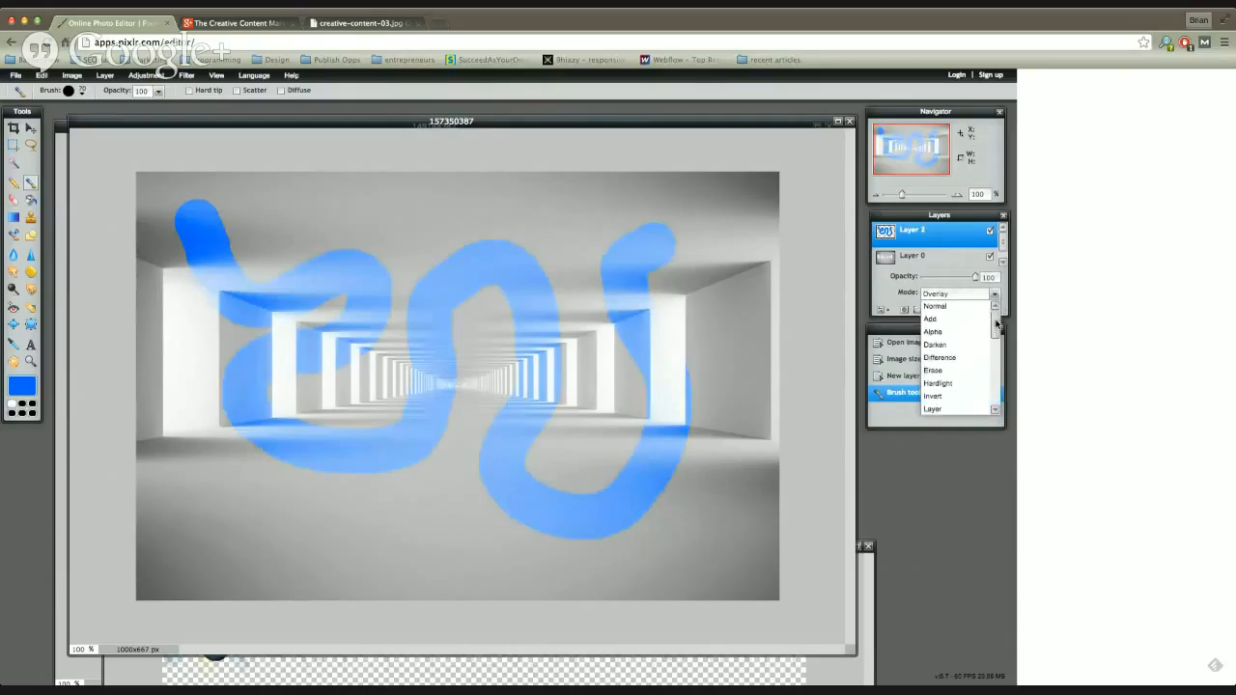
{"action": "left_click", "coordinate": [952, 307]}
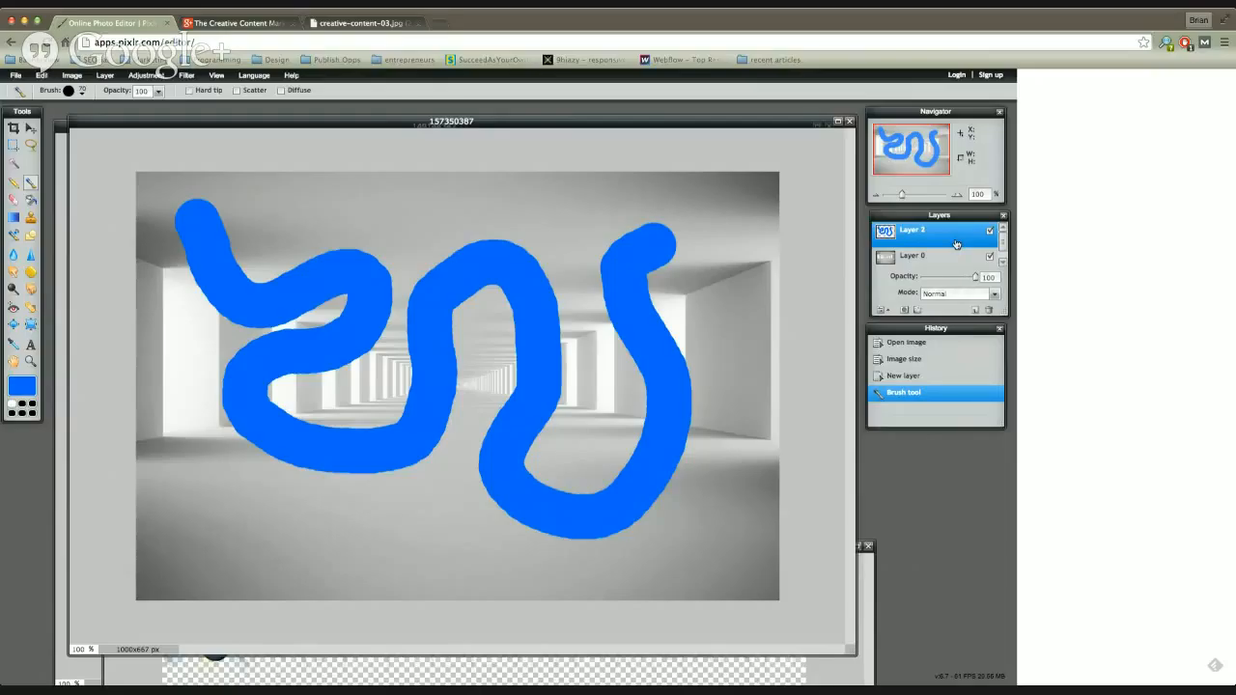
{"action": "left_click", "coordinate": [988, 310]}
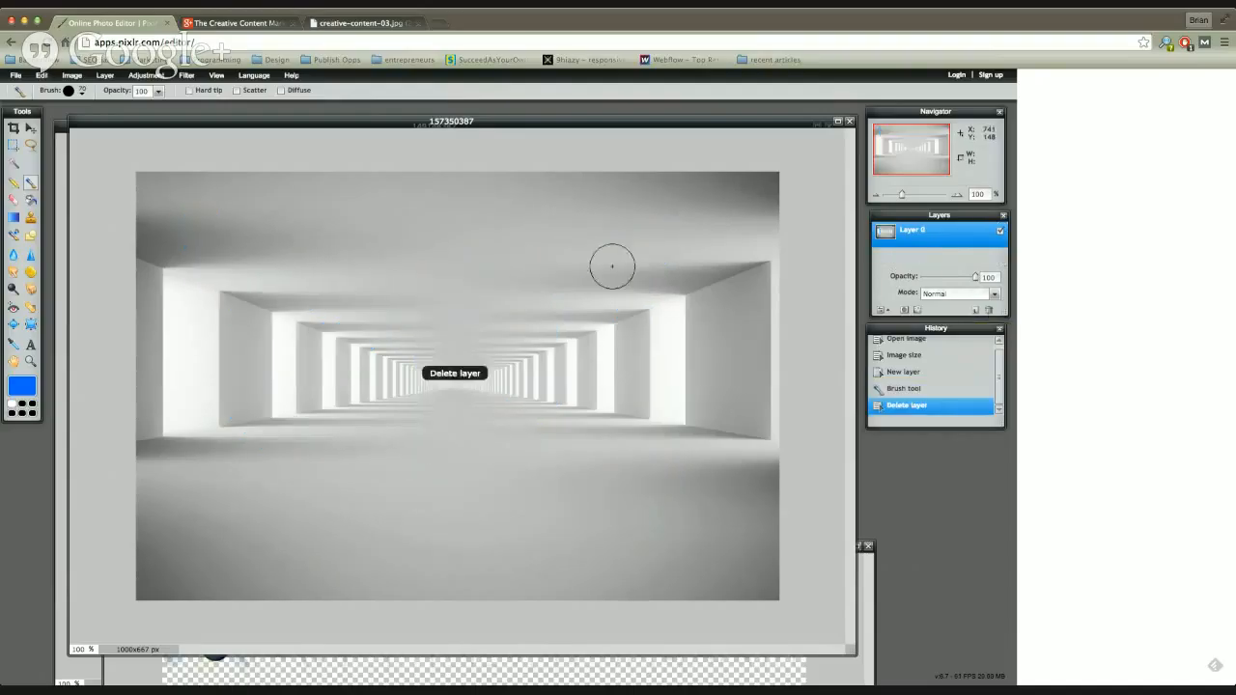
{"action": "mouse_move", "coordinate": [498, 122]}
{"action": "left_mouse_down"}
{"action": "mouse_move", "coordinate": [499, 144]}
{"action": "mouse_move", "coordinate": [490, 119]}
{"action": "left_mouse_up"}
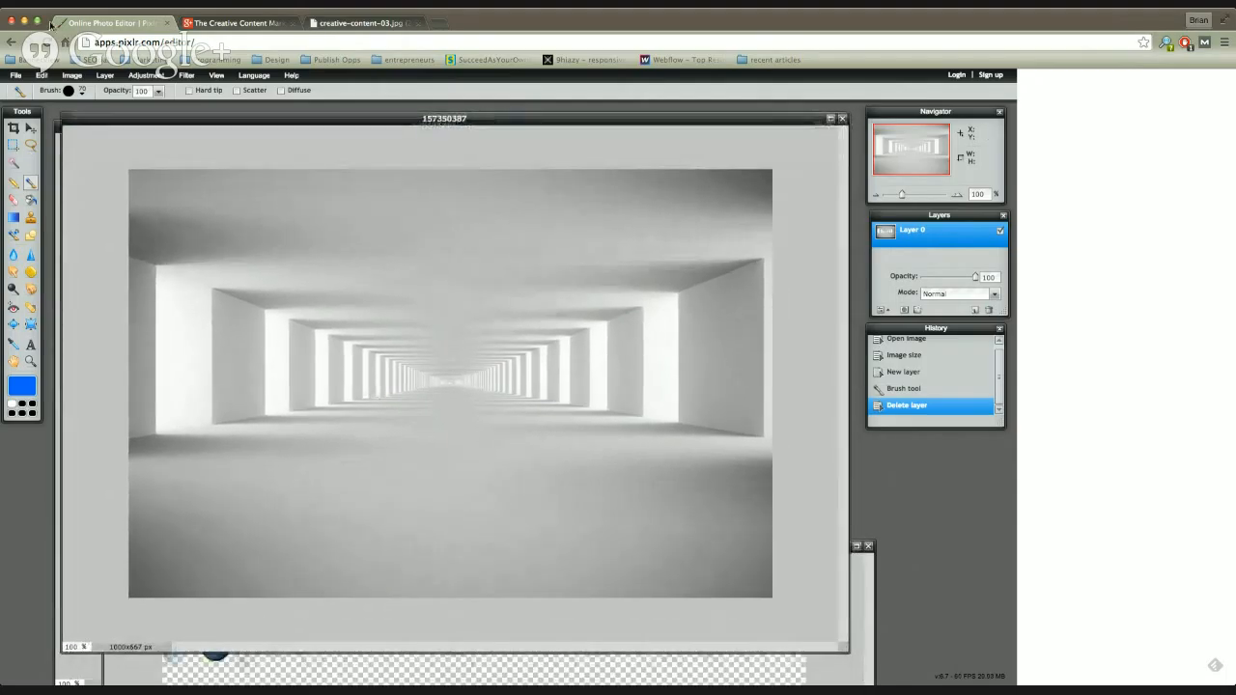
Step: Choose the soft 150 brush, enlarge its diameter to 231, and adjust its spacing slightly up and its hardness down
{"action": "left_click", "coordinate": [81, 89]}
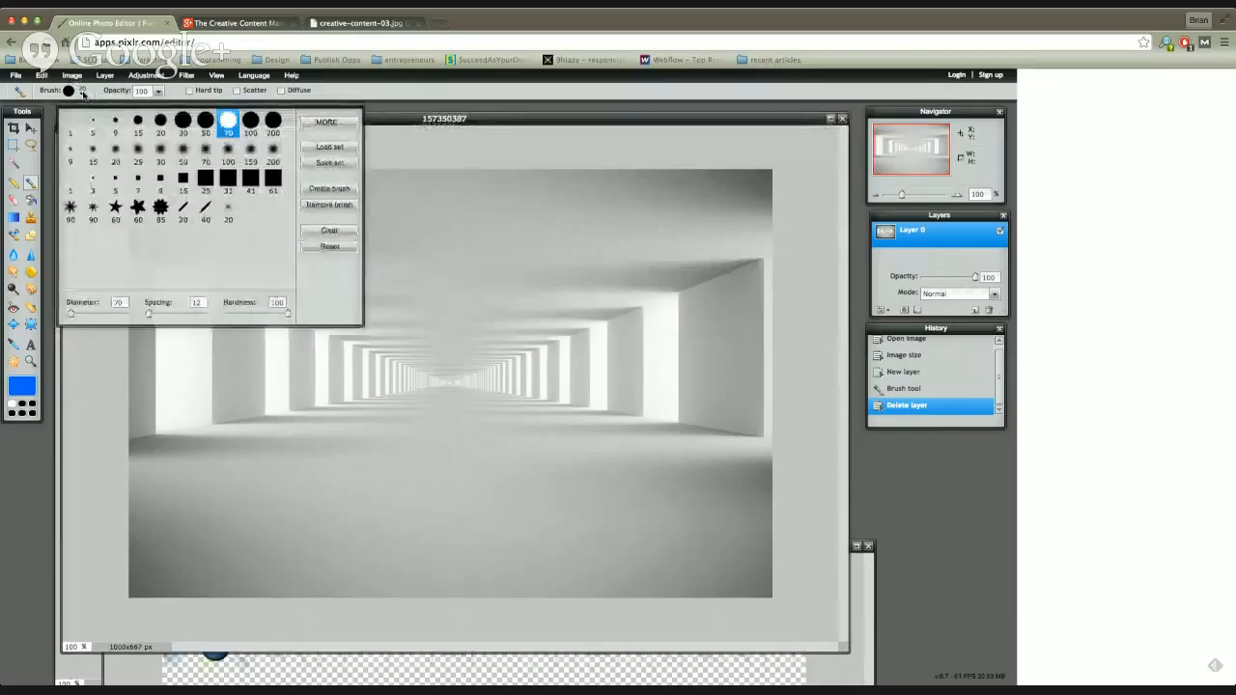
{"action": "left_click", "coordinate": [250, 152]}
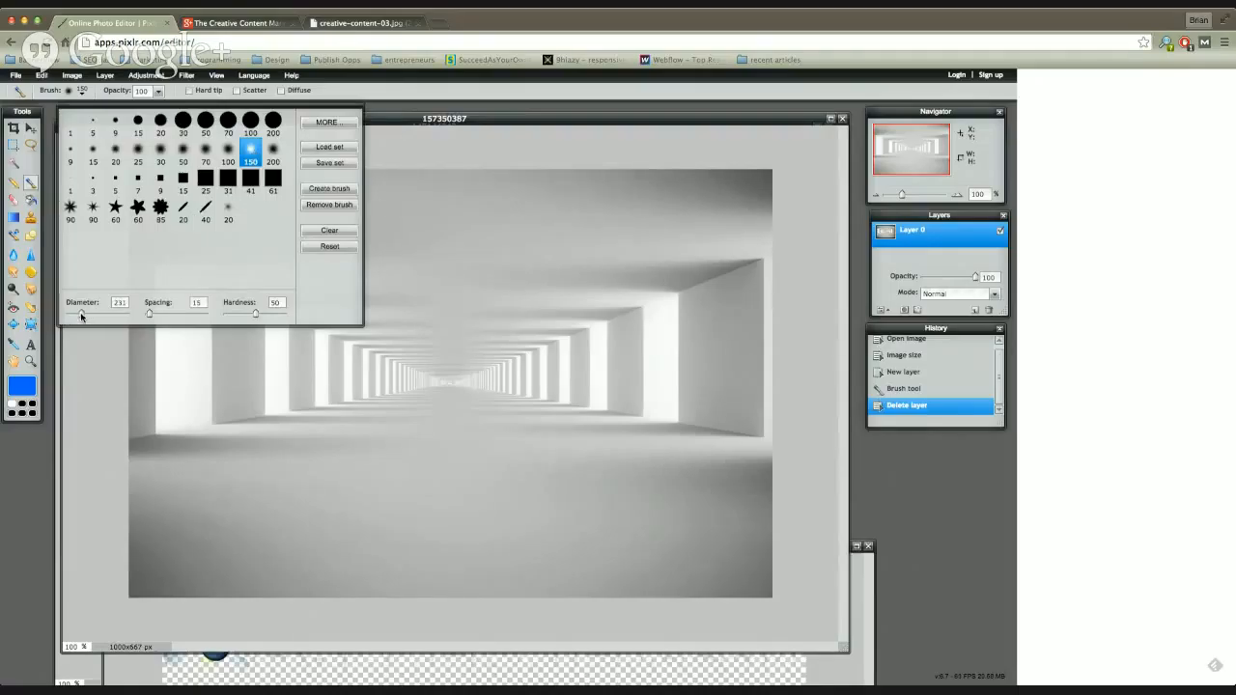
{"action": "left_click_drag", "start_coordinate": [148, 314], "coordinate": [153, 315]}
{"action": "left_click_drag", "start_coordinate": [259, 317], "coordinate": [243, 318]}
Step: Paint a soft winding blue stroke over the middle of the tunnel on Layer 0 and undo it
{"action": "mouse_move", "coordinate": [422, 232]}
{"action": "left_mouse_down"}
{"action": "mouse_move", "coordinate": [437, 300]}
{"action": "mouse_move", "coordinate": [507, 324]}
{"action": "mouse_move", "coordinate": [521, 346]}
{"action": "mouse_move", "coordinate": [518, 367]}
{"action": "mouse_move", "coordinate": [489, 379]}
{"action": "mouse_move", "coordinate": [365, 353]}
{"action": "mouse_move", "coordinate": [333, 364]}
{"action": "mouse_move", "coordinate": [329, 437]}
{"action": "mouse_move", "coordinate": [428, 477]}
{"action": "left_mouse_up"}
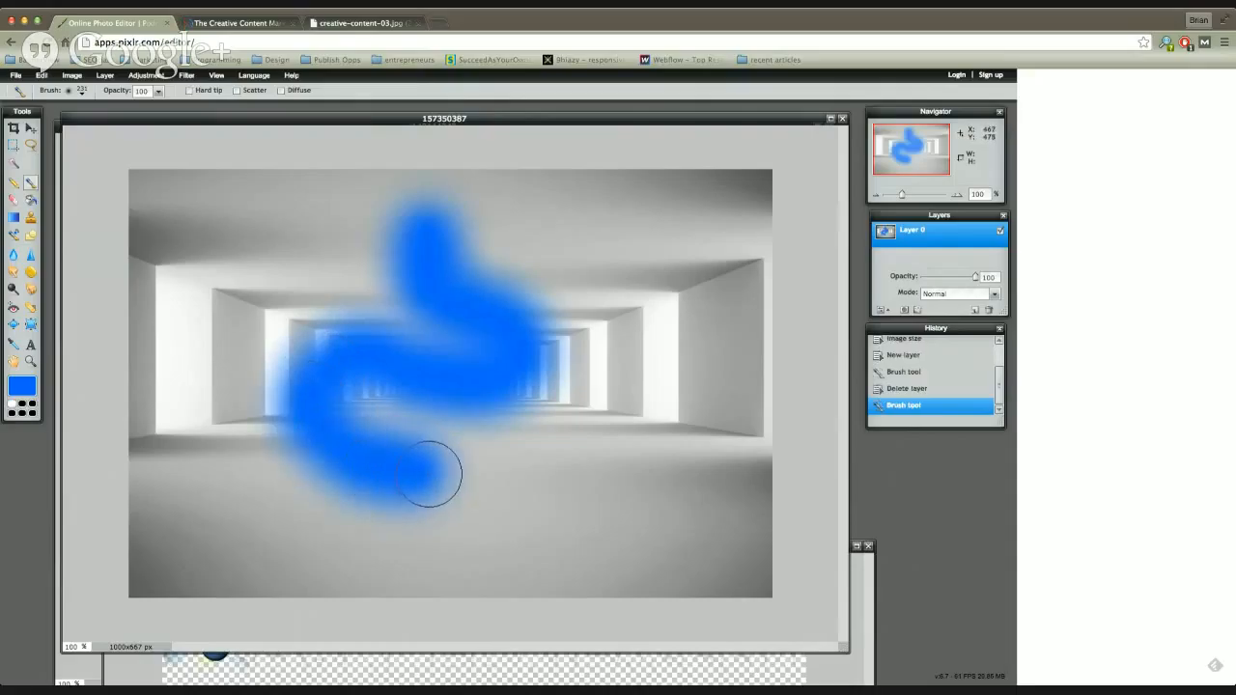
{"action": "key", "text": "super+z"}
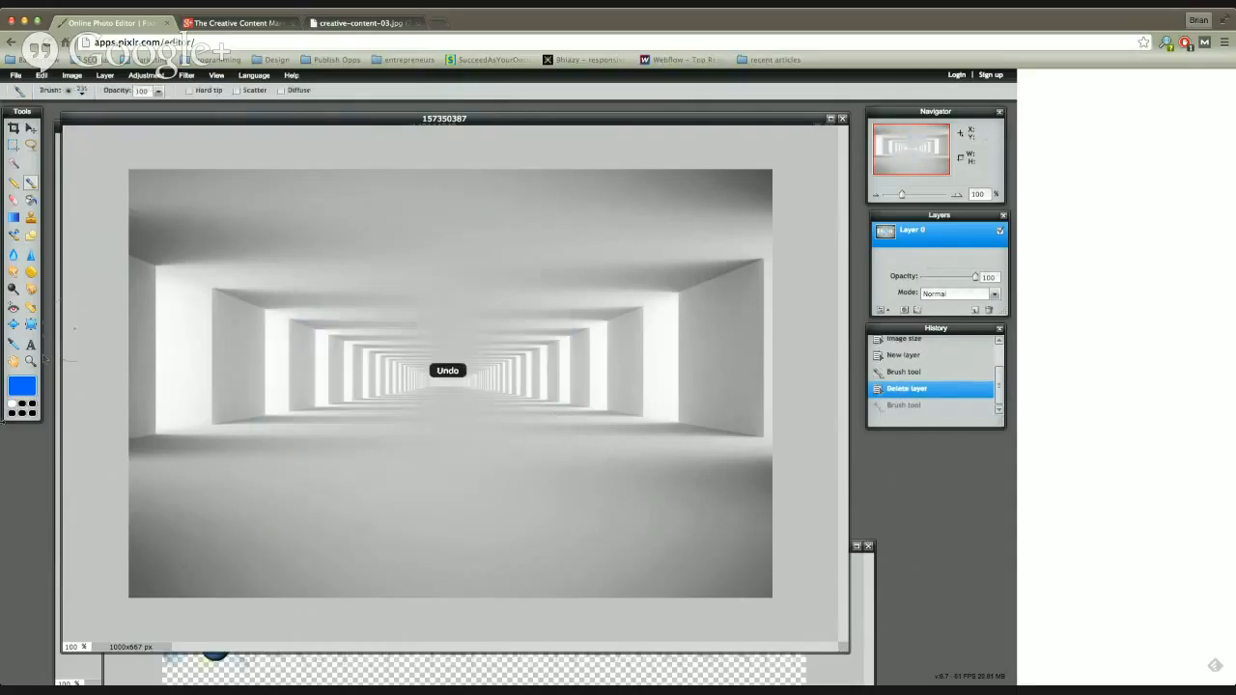
Step: Set the brush color to gray 999999 and paint over the tunnel's whole floor area on Layer 0
{"action": "left_click", "coordinate": [21, 386]}
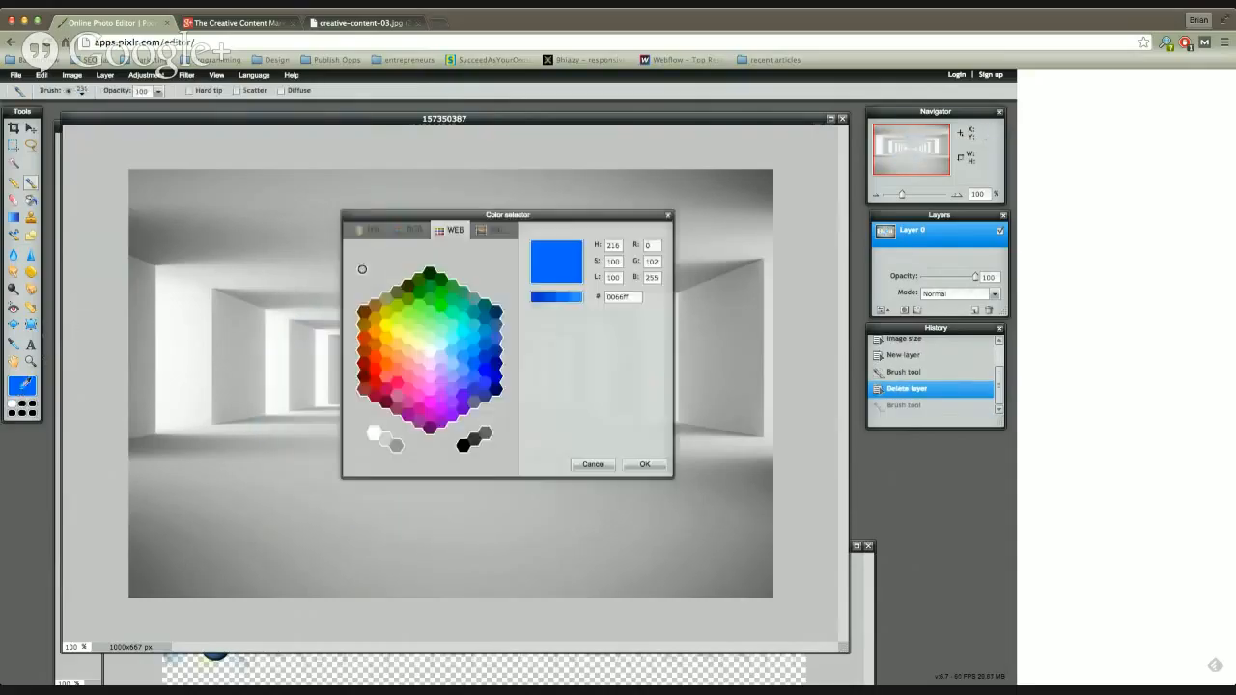
{"action": "left_click", "coordinate": [394, 447]}
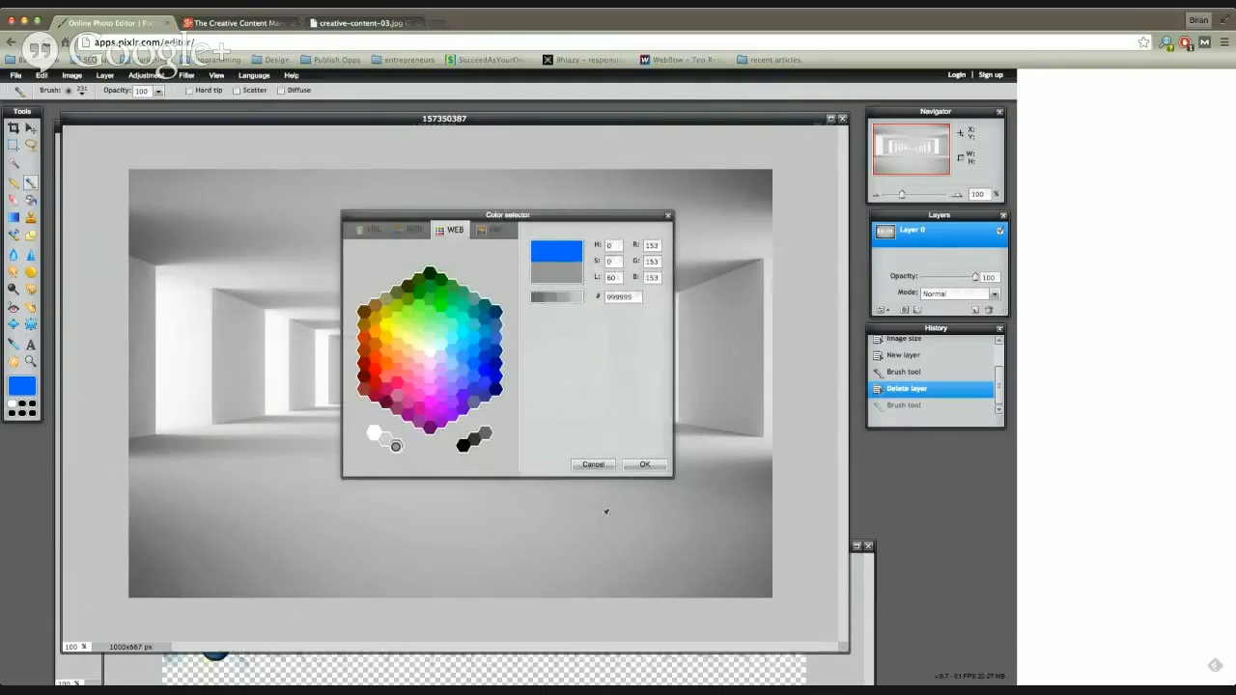
{"action": "left_click", "coordinate": [635, 469]}
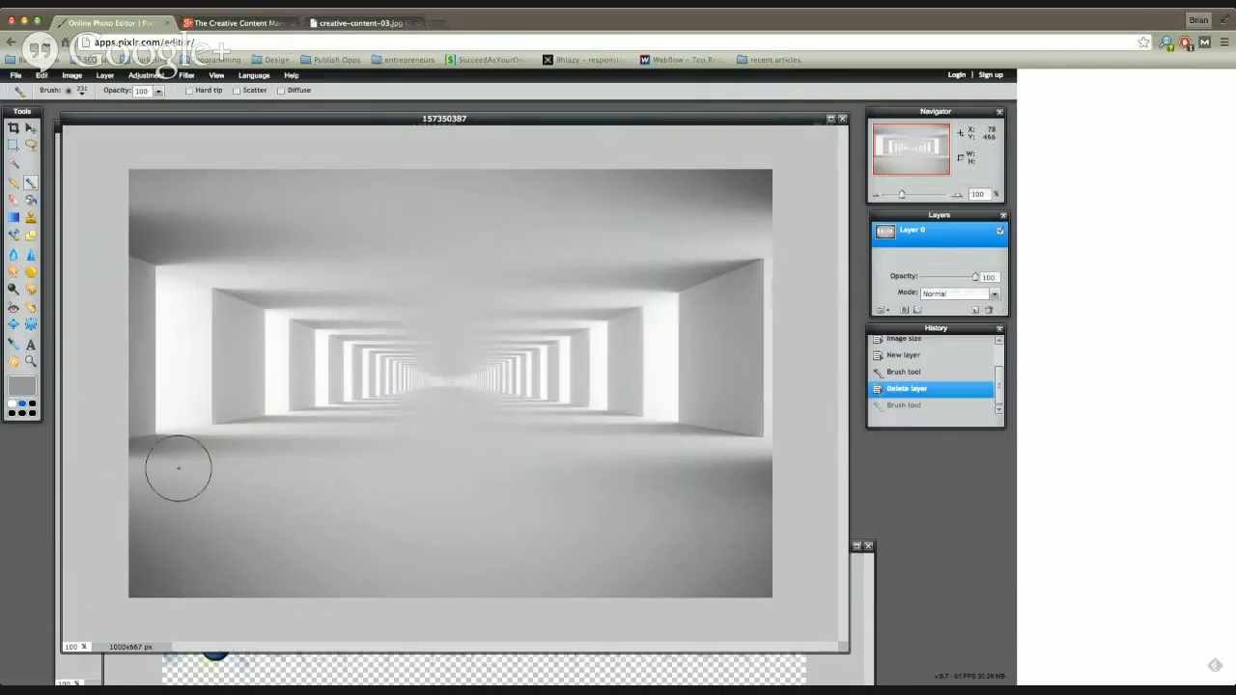
{"action": "mouse_move", "coordinate": [249, 457]}
{"action": "left_mouse_down"}
{"action": "mouse_move", "coordinate": [406, 469]}
{"action": "mouse_move", "coordinate": [365, 482]}
{"action": "mouse_move", "coordinate": [252, 439]}
{"action": "mouse_move", "coordinate": [458, 434]}
{"action": "mouse_move", "coordinate": [460, 423]}
{"action": "mouse_move", "coordinate": [421, 427]}
{"action": "mouse_move", "coordinate": [455, 456]}
{"action": "mouse_move", "coordinate": [404, 479]}
{"action": "mouse_move", "coordinate": [337, 496]}
{"action": "mouse_move", "coordinate": [209, 493]}
{"action": "mouse_move", "coordinate": [230, 545]}
{"action": "mouse_move", "coordinate": [354, 544]}
{"action": "mouse_move", "coordinate": [476, 515]}
{"action": "mouse_move", "coordinate": [466, 511]}
{"action": "mouse_move", "coordinate": [479, 490]}
{"action": "mouse_move", "coordinate": [518, 495]}
{"action": "mouse_move", "coordinate": [512, 438]}
{"action": "mouse_move", "coordinate": [535, 457]}
{"action": "mouse_move", "coordinate": [561, 454]}
{"action": "mouse_move", "coordinate": [460, 430]}
{"action": "mouse_move", "coordinate": [468, 463]}
{"action": "mouse_move", "coordinate": [363, 514]}
{"action": "mouse_move", "coordinate": [625, 548]}
{"action": "mouse_move", "coordinate": [651, 521]}
{"action": "mouse_move", "coordinate": [579, 499]}
{"action": "mouse_move", "coordinate": [649, 481]}
{"action": "mouse_move", "coordinate": [642, 457]}
{"action": "mouse_move", "coordinate": [565, 433]}
{"action": "mouse_move", "coordinate": [555, 439]}
{"action": "mouse_move", "coordinate": [589, 500]}
{"action": "mouse_move", "coordinate": [458, 528]}
{"action": "mouse_move", "coordinate": [346, 452]}
{"action": "mouse_move", "coordinate": [241, 439]}
{"action": "mouse_move", "coordinate": [225, 519]}
{"action": "mouse_move", "coordinate": [305, 547]}
{"action": "mouse_move", "coordinate": [535, 557]}
{"action": "mouse_move", "coordinate": [530, 574]}
{"action": "mouse_move", "coordinate": [178, 556]}
{"action": "mouse_move", "coordinate": [184, 506]}
{"action": "mouse_move", "coordinate": [151, 488]}
{"action": "mouse_move", "coordinate": [224, 530]}
{"action": "mouse_move", "coordinate": [545, 544]}
{"action": "mouse_move", "coordinate": [683, 577]}
{"action": "mouse_move", "coordinate": [768, 552]}
{"action": "mouse_move", "coordinate": [762, 510]}
{"action": "mouse_move", "coordinate": [727, 467]}
{"action": "mouse_move", "coordinate": [687, 450]}
{"action": "mouse_move", "coordinate": [403, 412]}
{"action": "mouse_move", "coordinate": [179, 466]}
{"action": "mouse_move", "coordinate": [144, 500]}
{"action": "mouse_move", "coordinate": [139, 597]}
{"action": "mouse_move", "coordinate": [709, 596]}
{"action": "mouse_move", "coordinate": [792, 516]}
{"action": "mouse_move", "coordinate": [769, 461]}
{"action": "mouse_move", "coordinate": [682, 446]}
{"action": "left_mouse_up"}
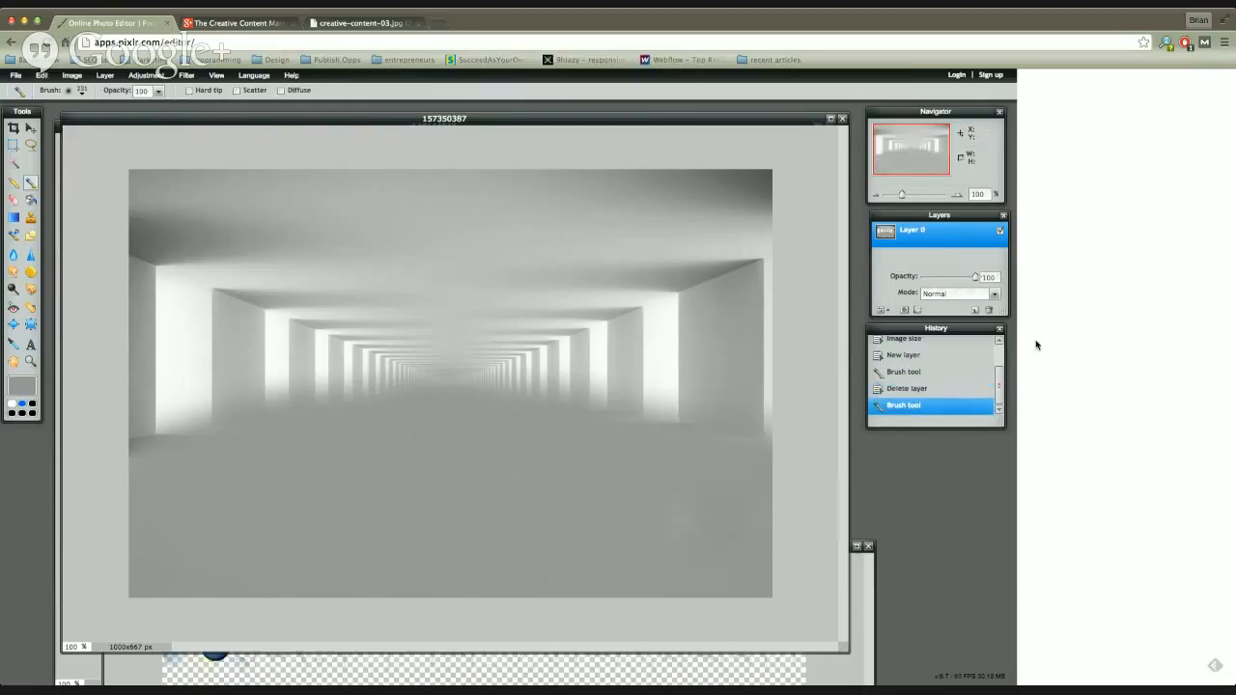
Step: Set Layer 0's blend mode to Darken and shift the image window slightly
{"action": "left_click", "coordinate": [995, 294]}
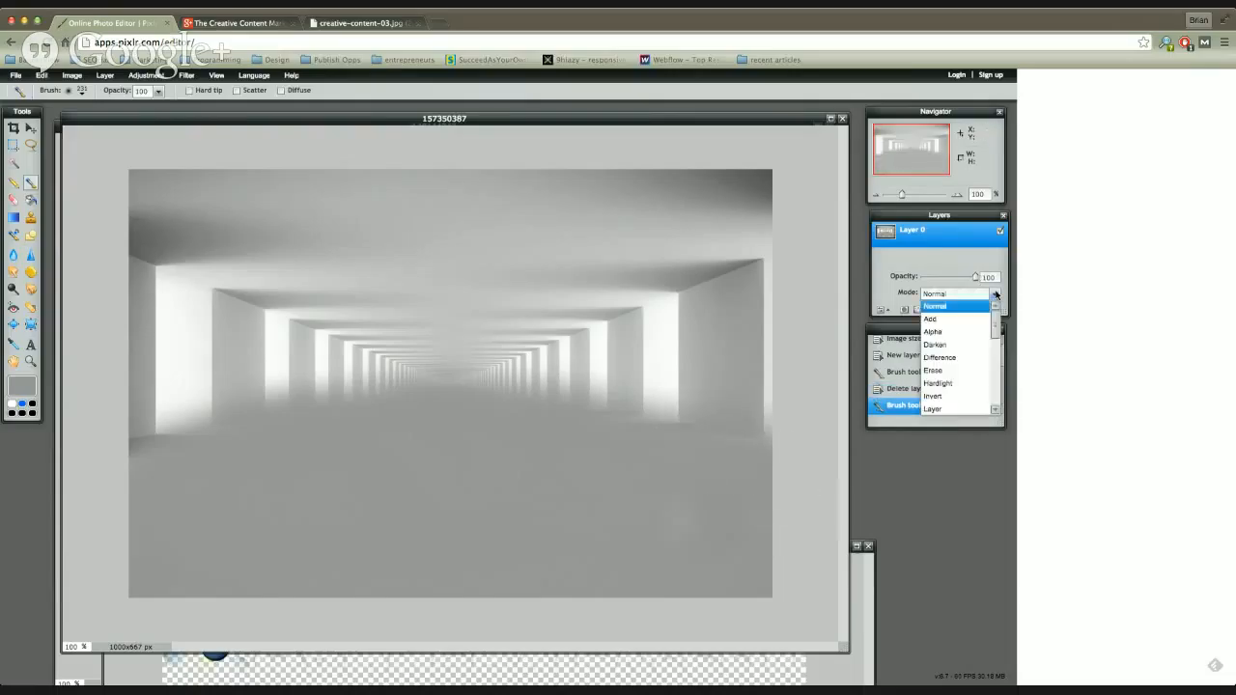
{"action": "left_click", "coordinate": [942, 348]}
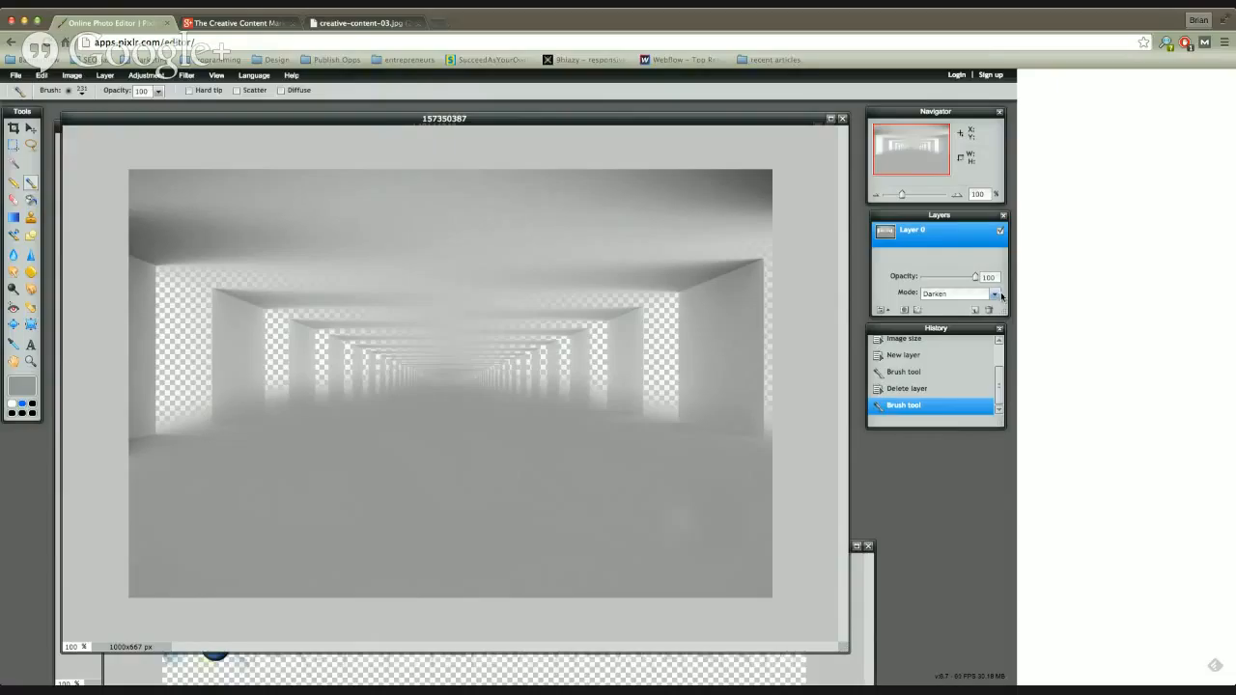
{"action": "left_click_drag", "start_coordinate": [244, 121], "coordinate": [249, 117]}
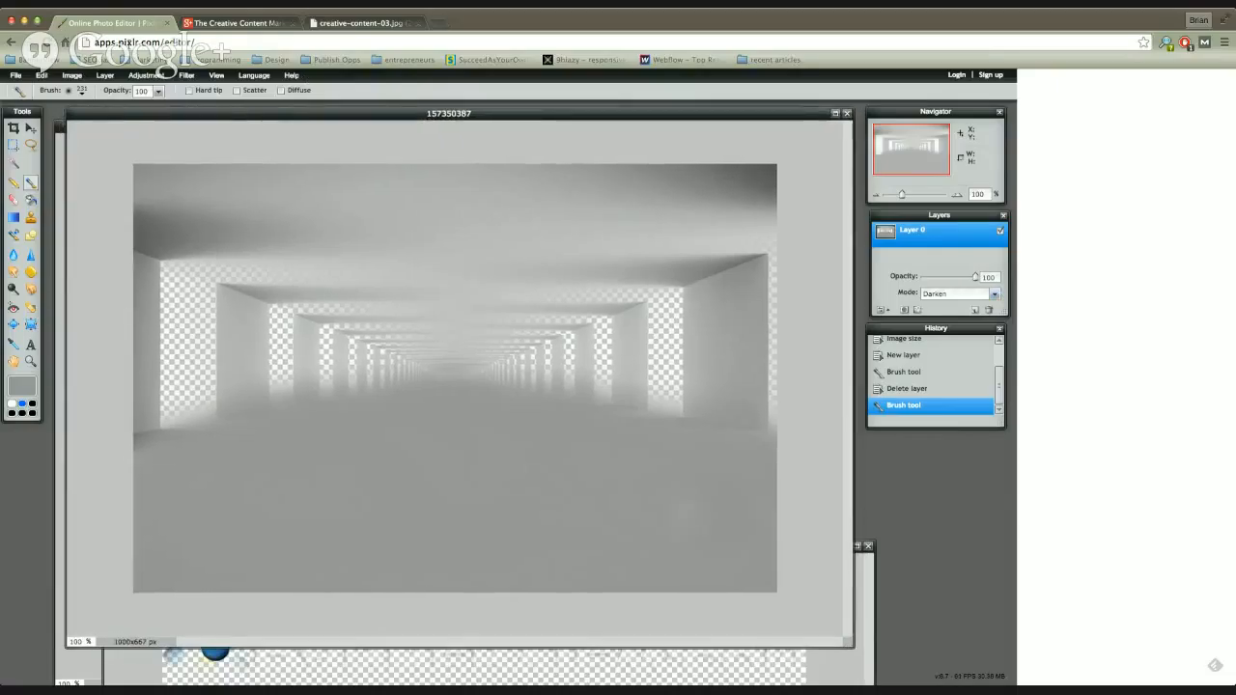
Step: Undo the edits one by one back through the image resize, and redo the resize to 1000x667 px
{"action": "left_click", "coordinate": [43, 76]}
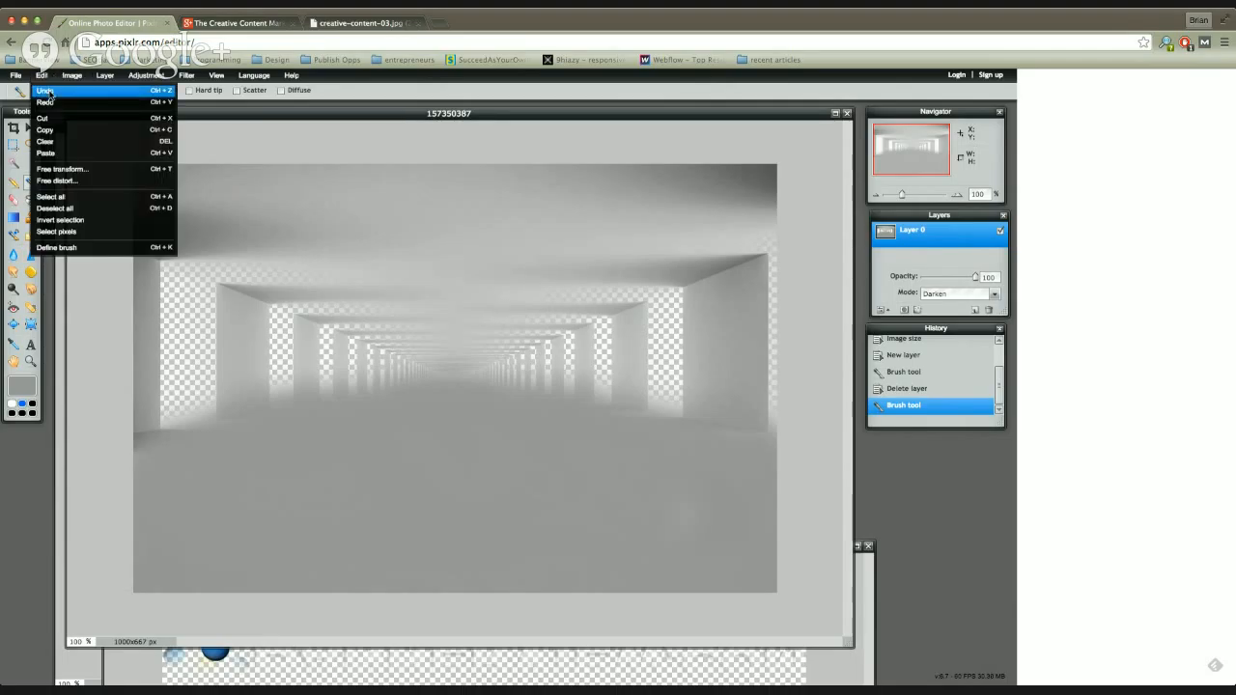
{"action": "left_click", "coordinate": [50, 88]}
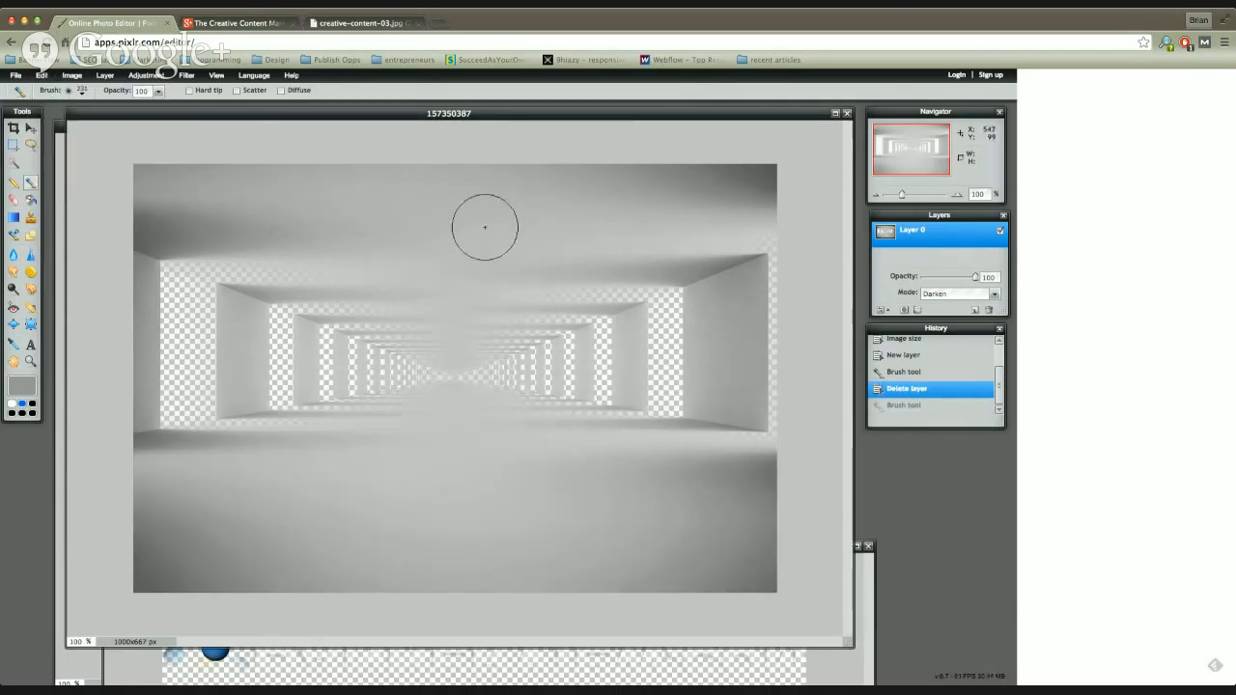
{"action": "key", "text": "super+z"}
{"action": "key", "text": "super+z"}
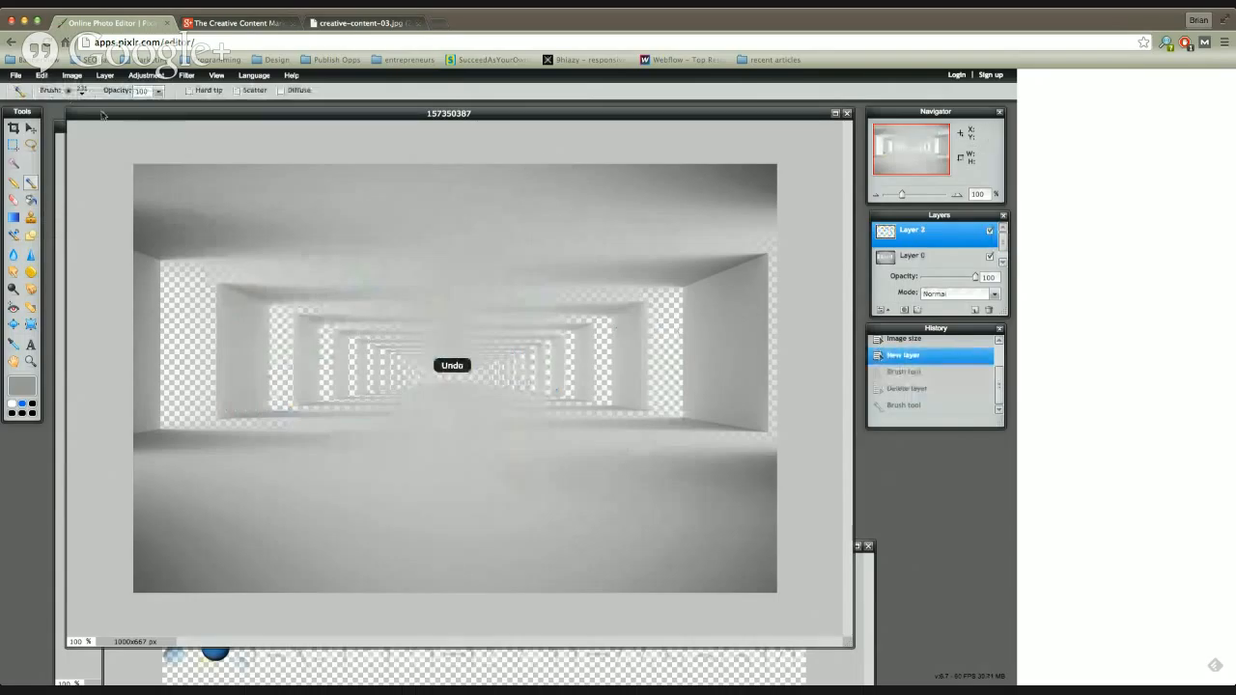
{"action": "key", "text": "super+z"}
{"action": "key", "text": "super+z"}
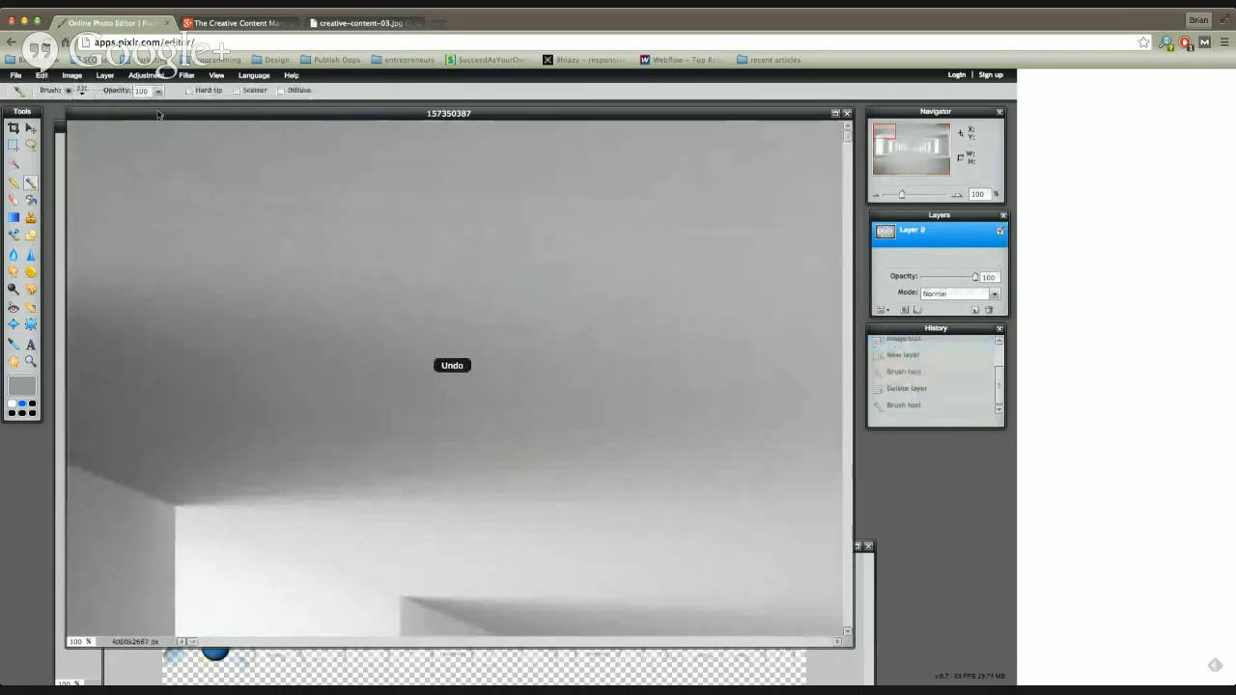
{"action": "left_click", "coordinate": [42, 76]}
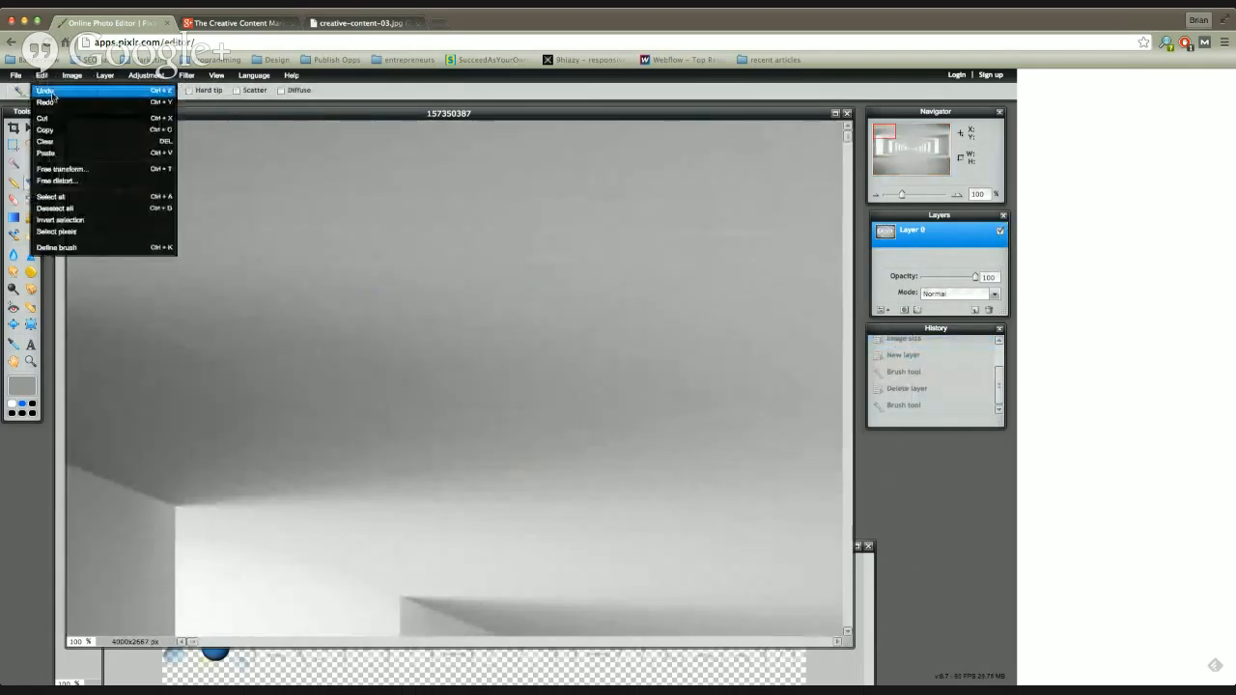
{"action": "left_click", "coordinate": [56, 99]}
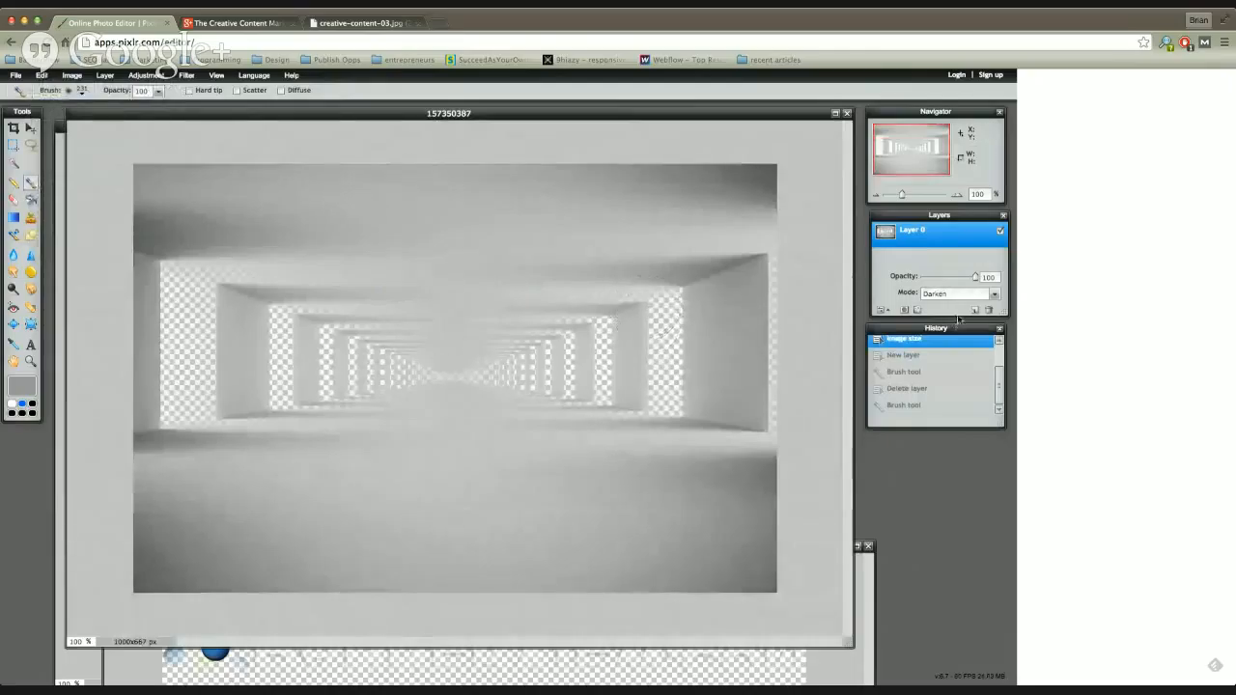
Step: Set Layer 0's blend mode back to Normal and reposition the image window slightly
{"action": "left_click", "coordinate": [995, 294]}
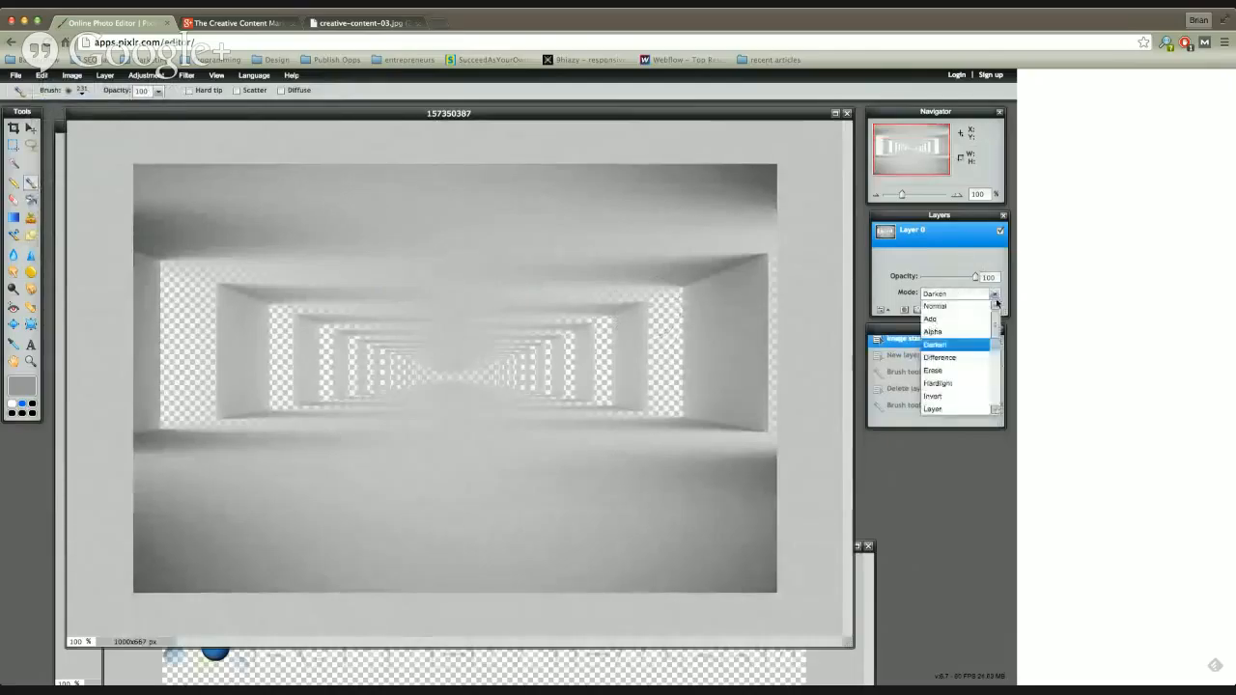
{"action": "left_click", "coordinate": [983, 301]}
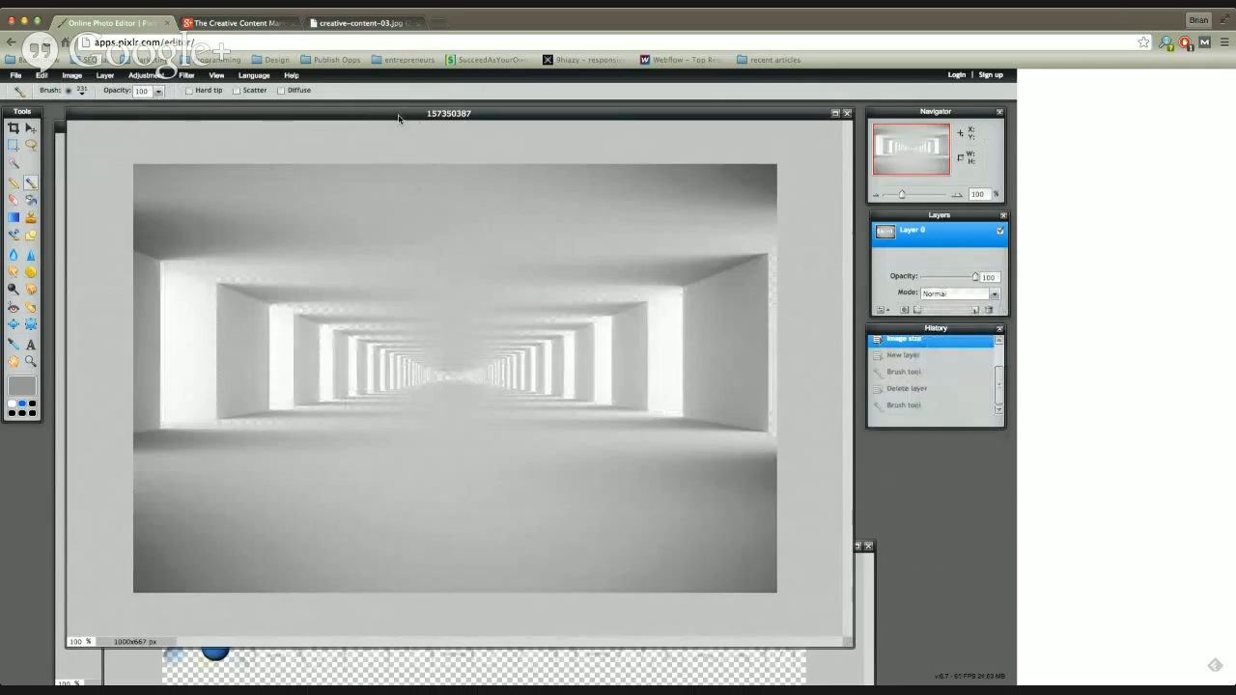
{"action": "mouse_move", "coordinate": [399, 116]}
{"action": "left_mouse_down"}
{"action": "mouse_move", "coordinate": [395, 254]}
{"action": "mouse_move", "coordinate": [442, 399]}
{"action": "mouse_move", "coordinate": [391, 108]}
{"action": "mouse_move", "coordinate": [387, 121]}
{"action": "left_mouse_up"}
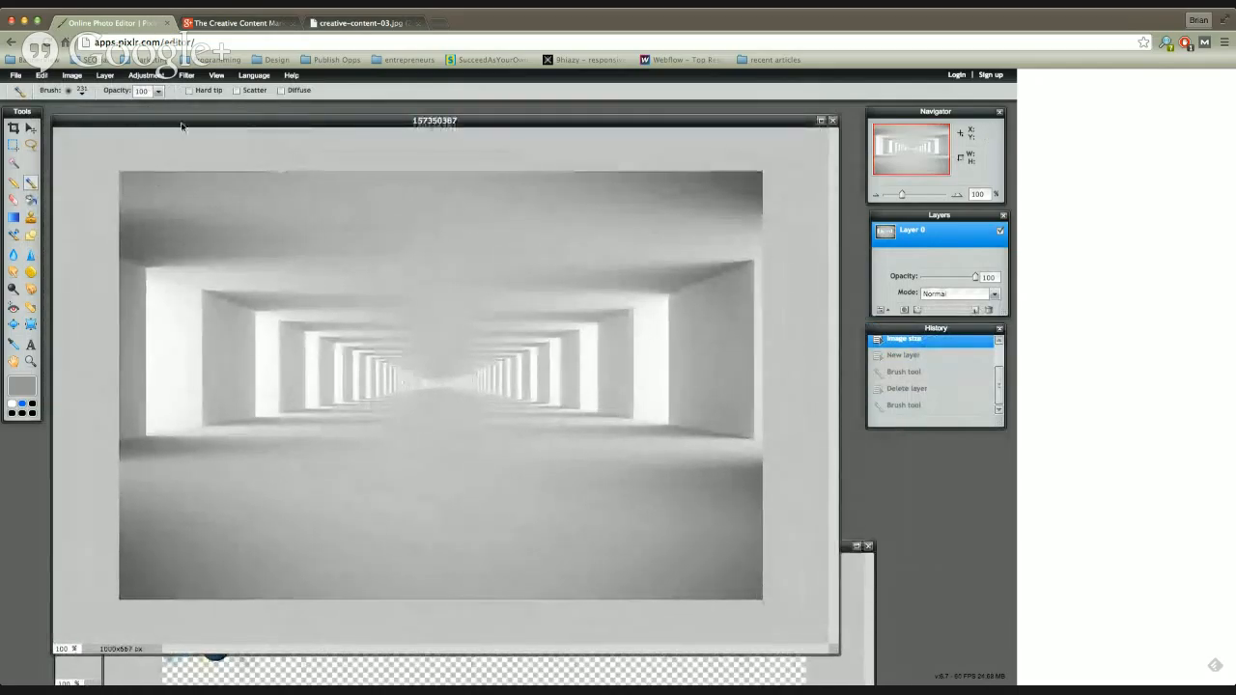
Step: Flip the canvas of the tunnel image vertically and undo the flip
{"action": "left_click", "coordinate": [70, 75]}
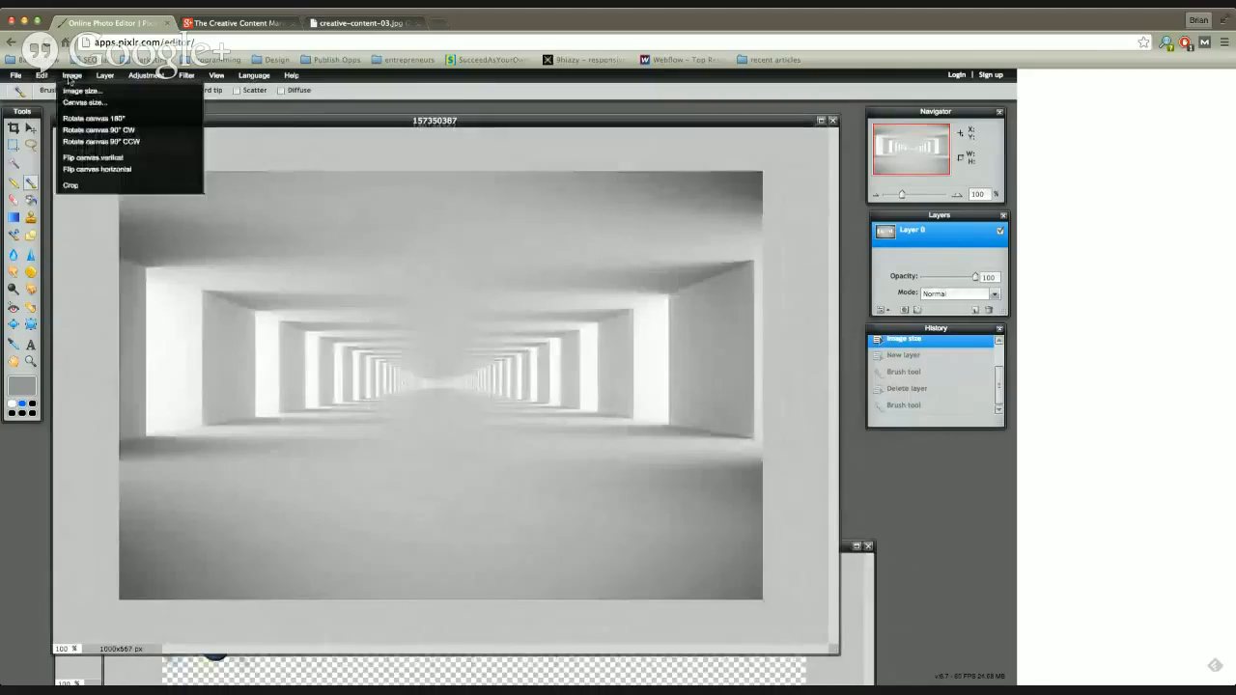
{"action": "mouse_move", "coordinate": [43, 80]}
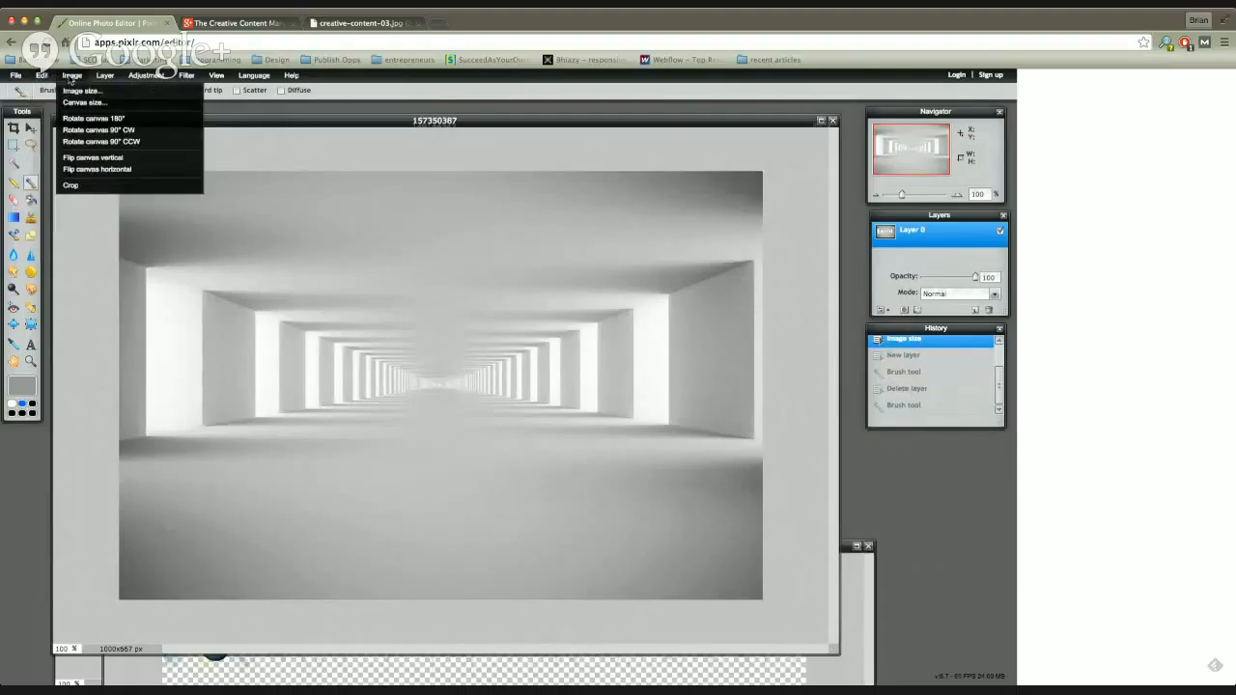
{"action": "left_click", "coordinate": [110, 158]}
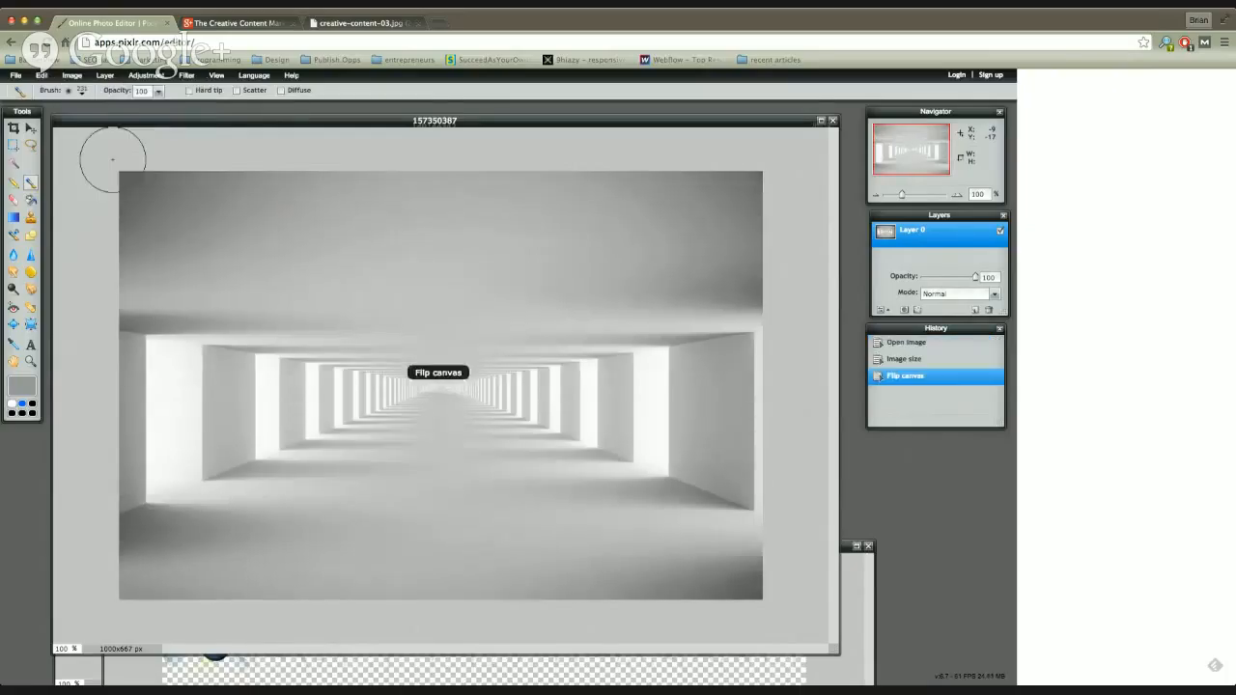
{"action": "left_click", "coordinate": [42, 76]}
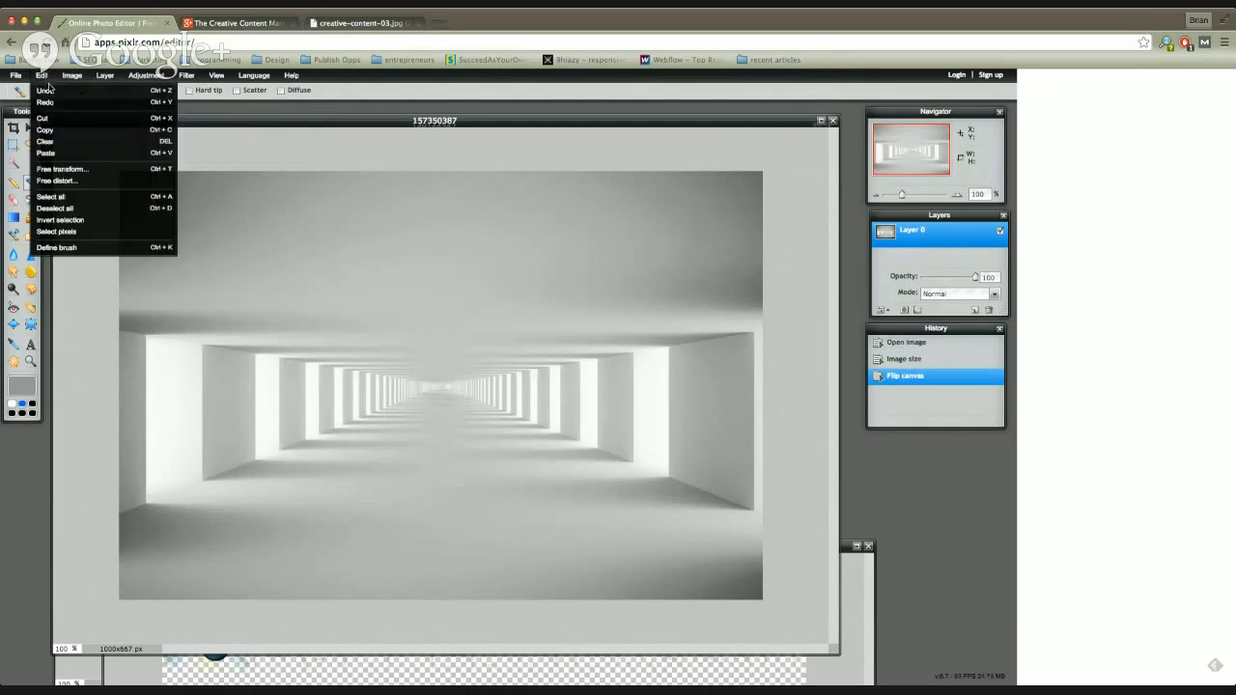
{"action": "left_click", "coordinate": [48, 91]}
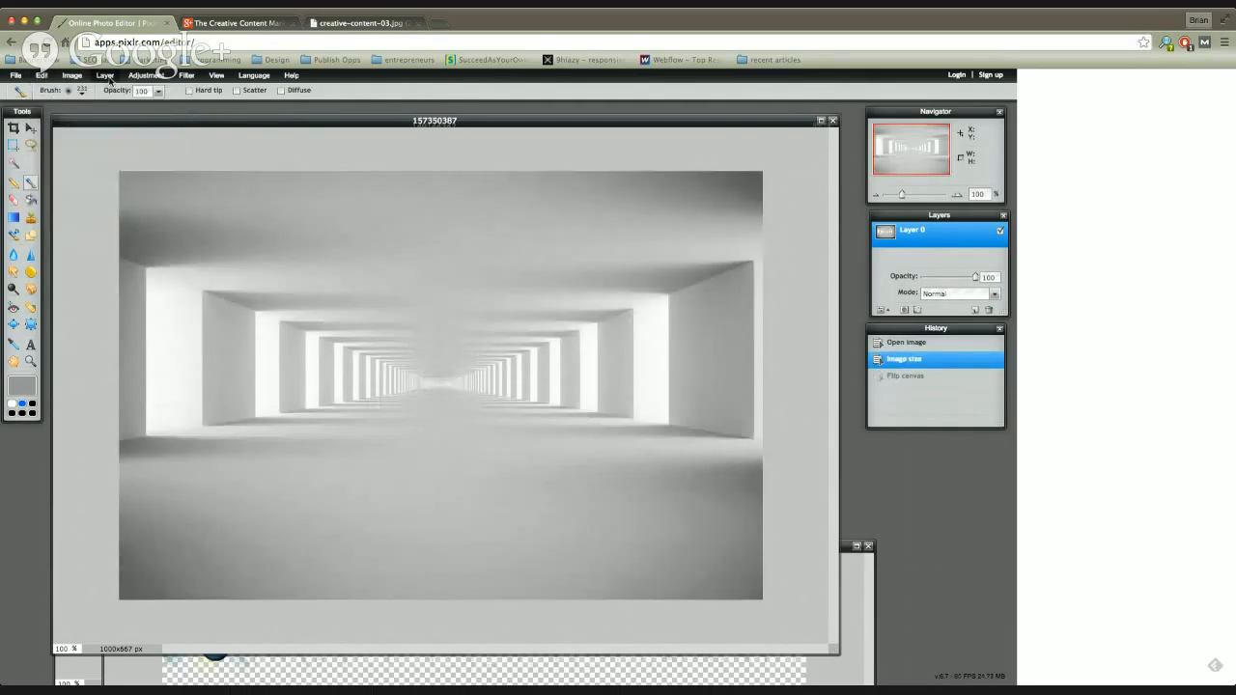
Step: Rotate the canvas by 180°, and rotate it by 180° once more
{"action": "left_click", "coordinate": [71, 75]}
{"action": "left_click", "coordinate": [113, 120]}
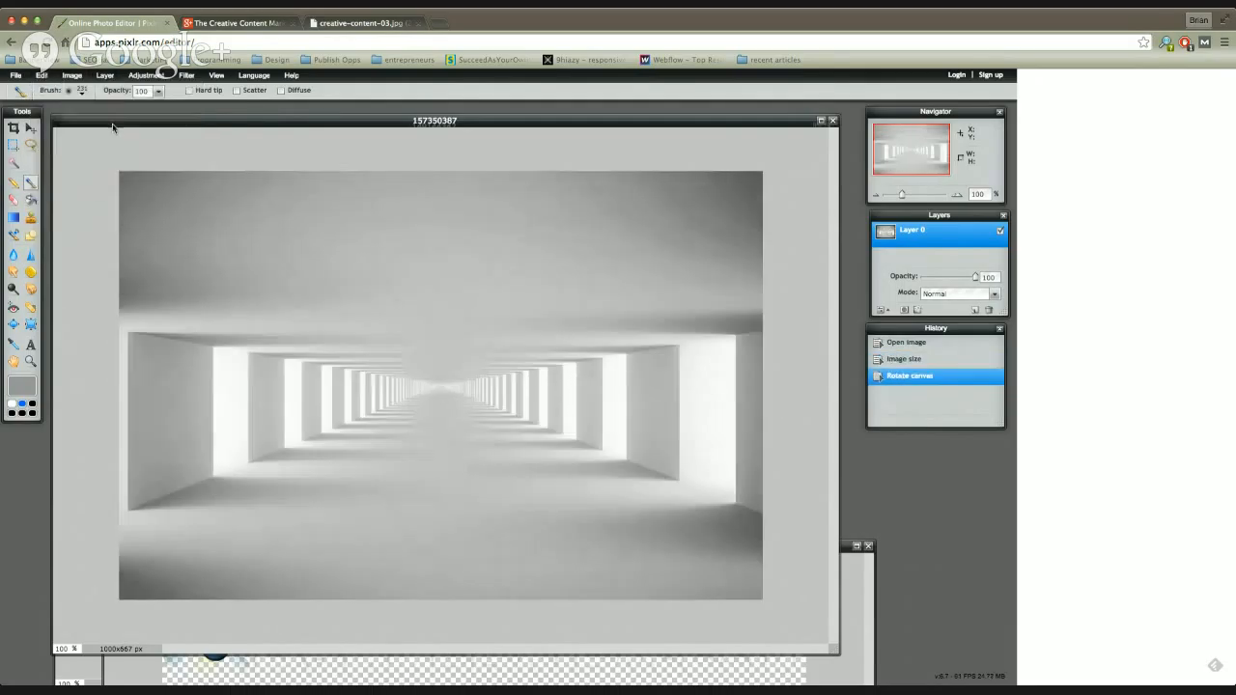
{"action": "left_click", "coordinate": [42, 75]}
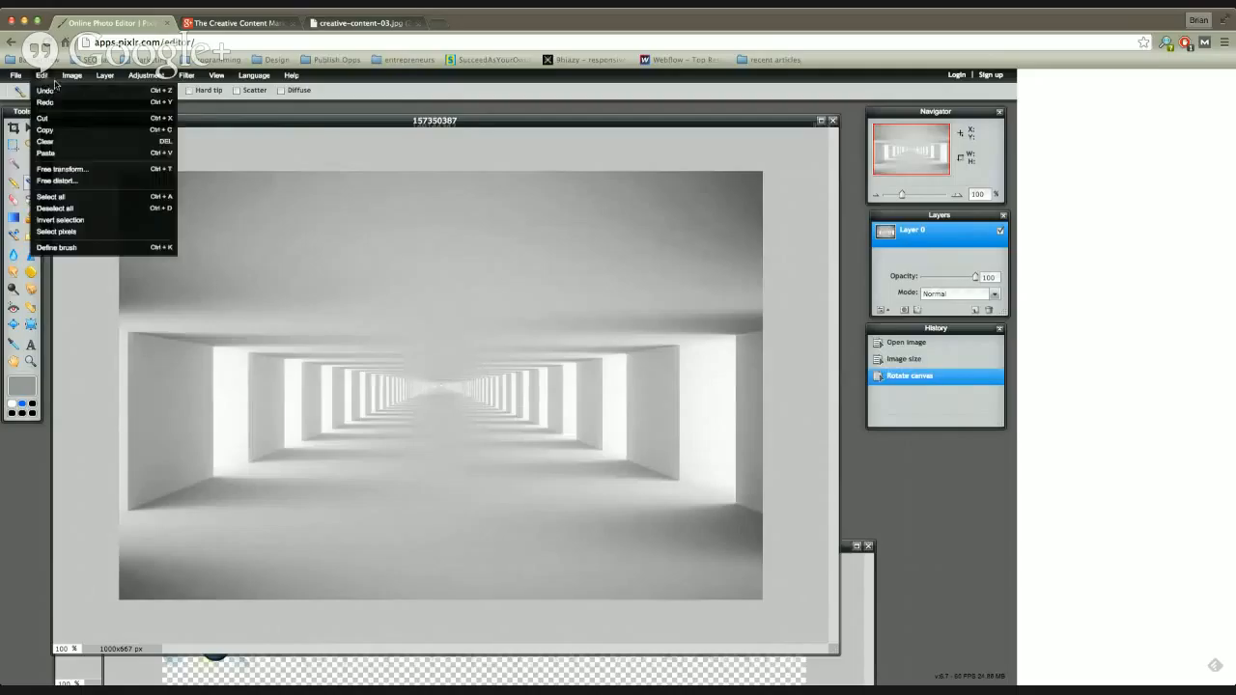
{"action": "left_click", "coordinate": [72, 75]}
{"action": "left_click", "coordinate": [108, 119]}
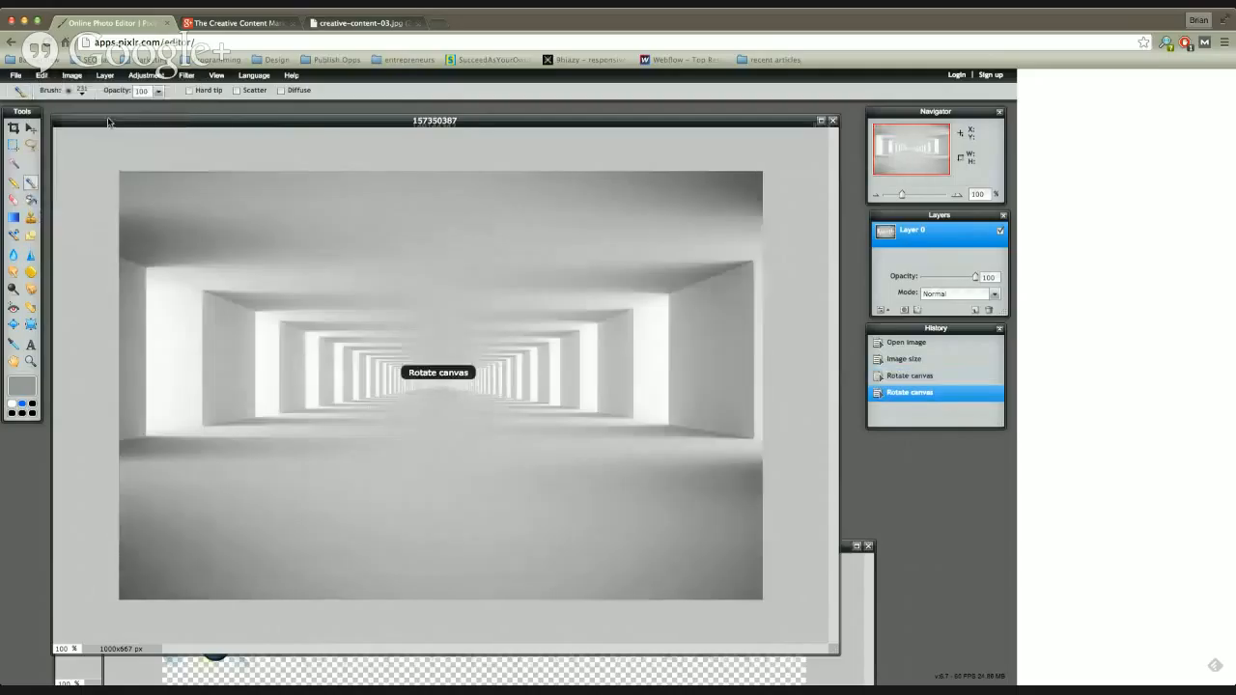
Step: Rotate the canvas 90° clockwise and undo all three canvas rotations
{"action": "left_click", "coordinate": [71, 76]}
{"action": "left_click", "coordinate": [105, 129]}
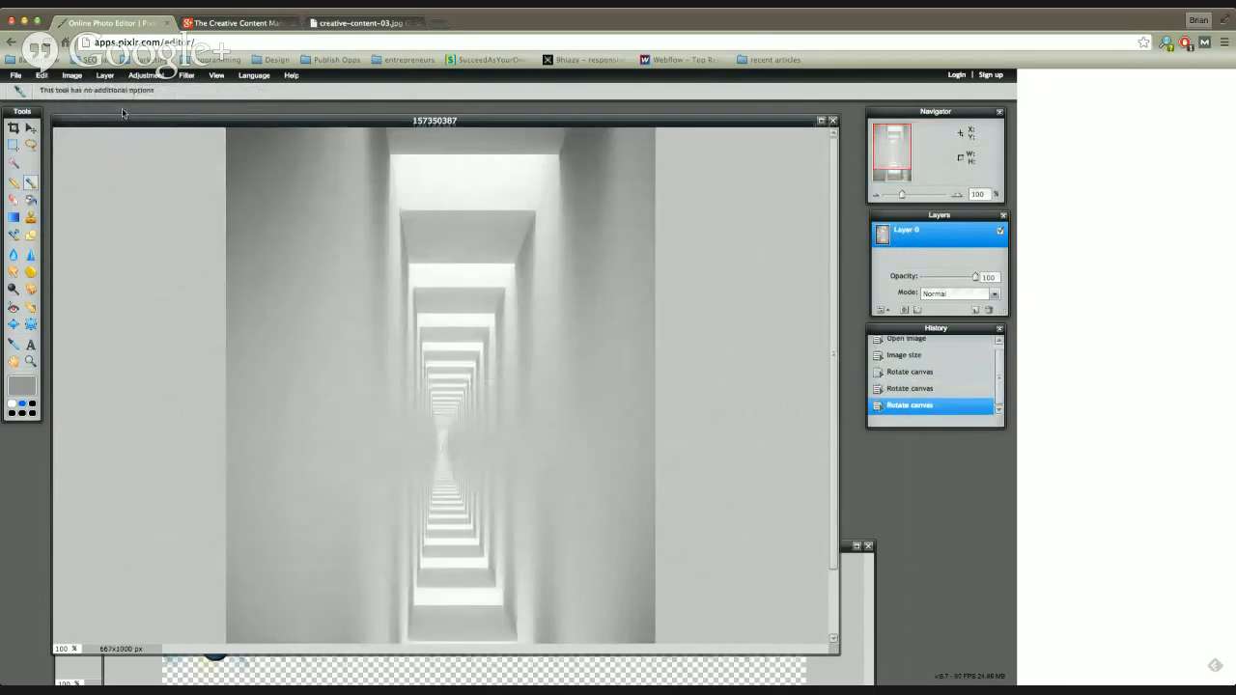
{"action": "key", "text": "ctrl+z"}
{"action": "key", "text": "ctrl+z"}
{"action": "key", "text": "ctrl+z"}
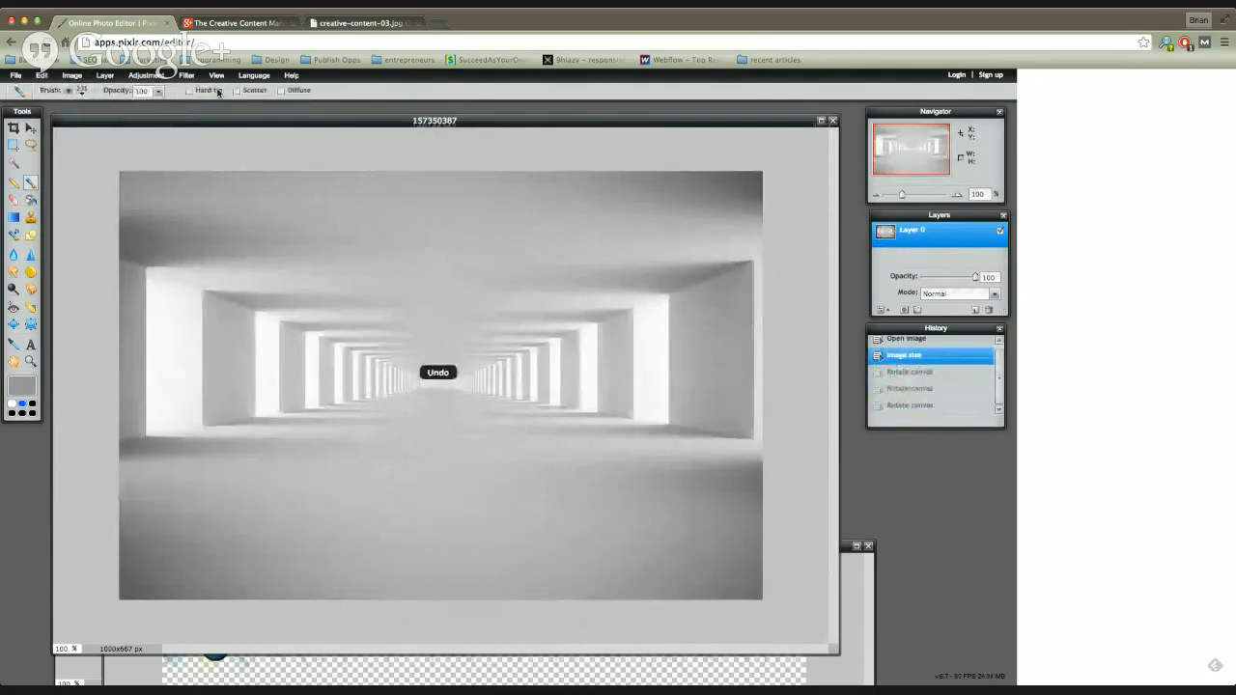
Step: Adjust the tunnel image to brightness -30 and contrast 58, and undo the adjustment
{"action": "left_click", "coordinate": [105, 75]}
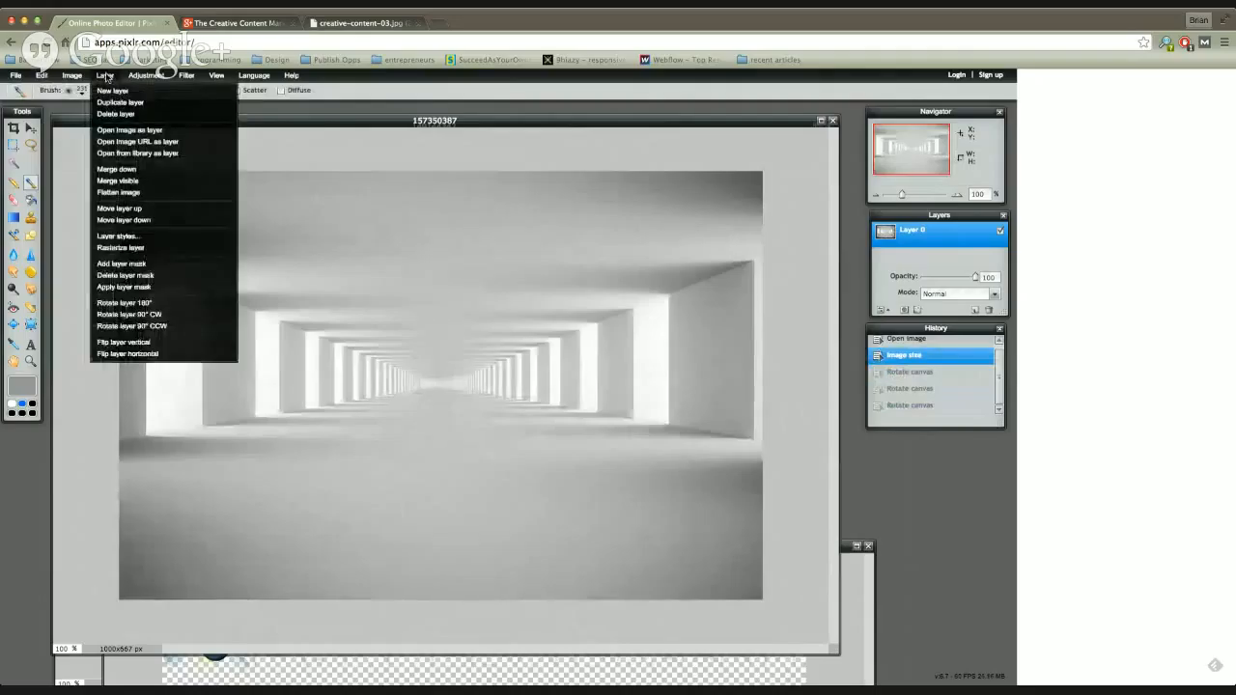
{"action": "mouse_move", "coordinate": [145, 75]}
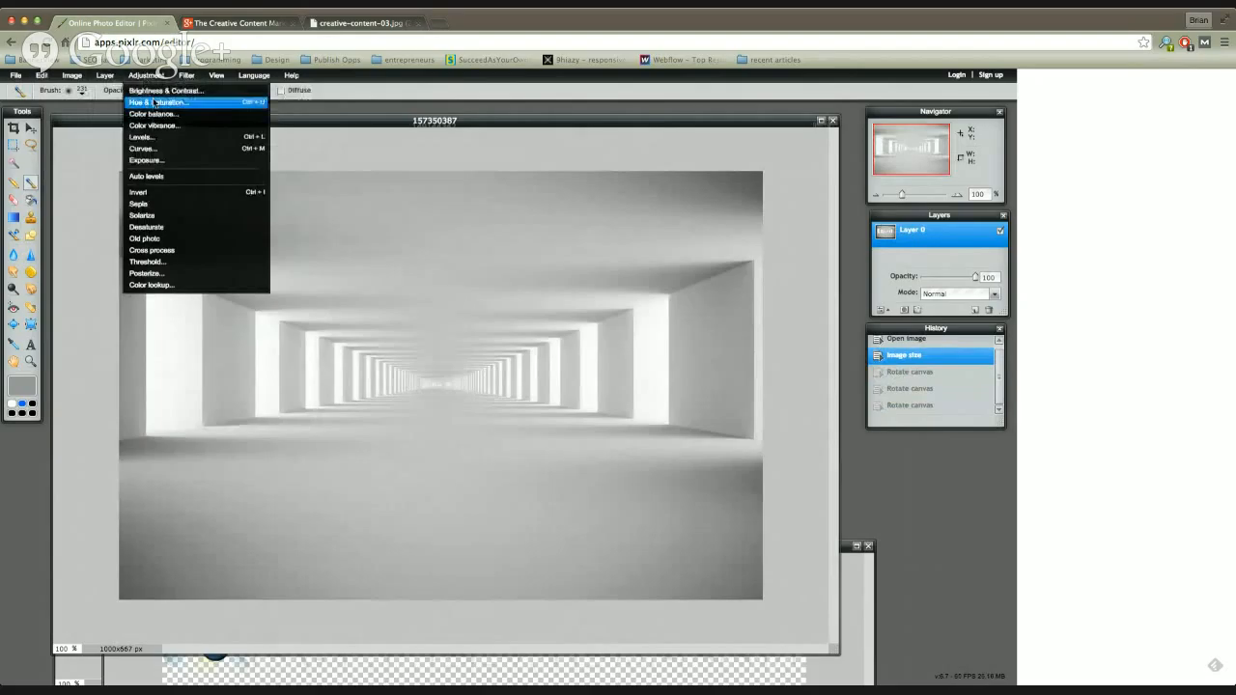
{"action": "left_click", "coordinate": [155, 91]}
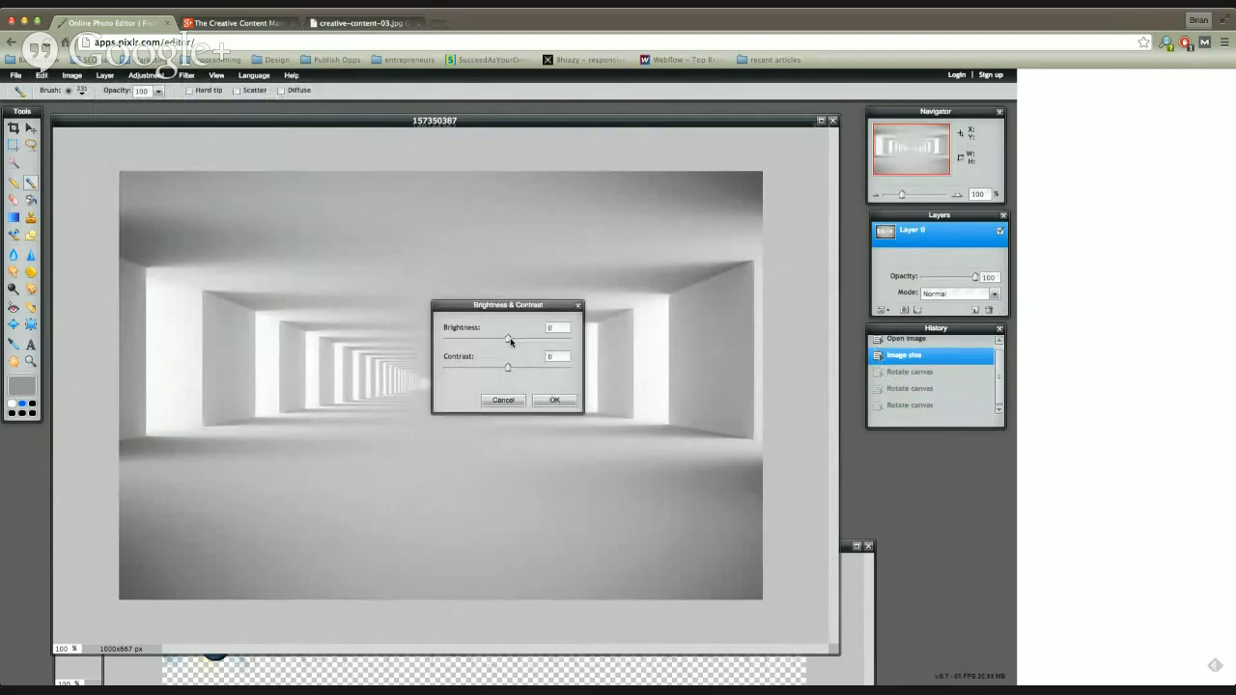
{"action": "mouse_move", "coordinate": [506, 340]}
{"action": "left_mouse_down"}
{"action": "mouse_move", "coordinate": [493, 340]}
{"action": "mouse_move", "coordinate": [525, 370]}
{"action": "mouse_move", "coordinate": [546, 368]}
{"action": "mouse_move", "coordinate": [488, 343]}
{"action": "left_mouse_up"}
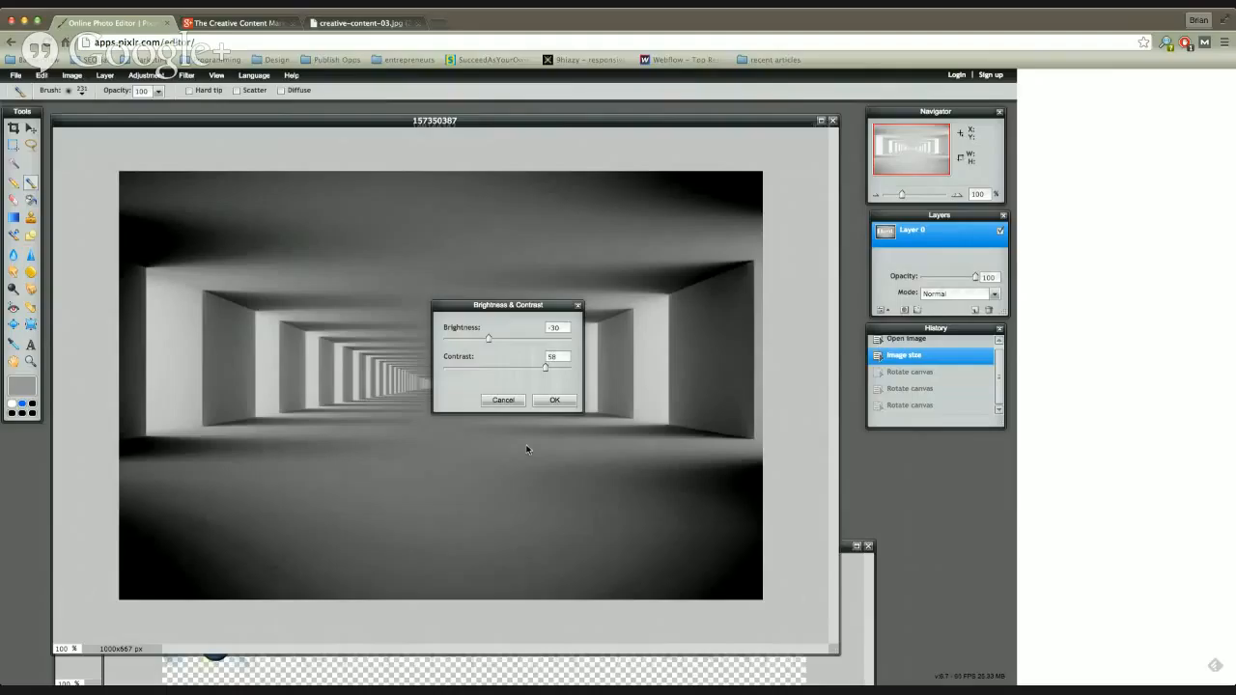
{"action": "left_click", "coordinate": [543, 402]}
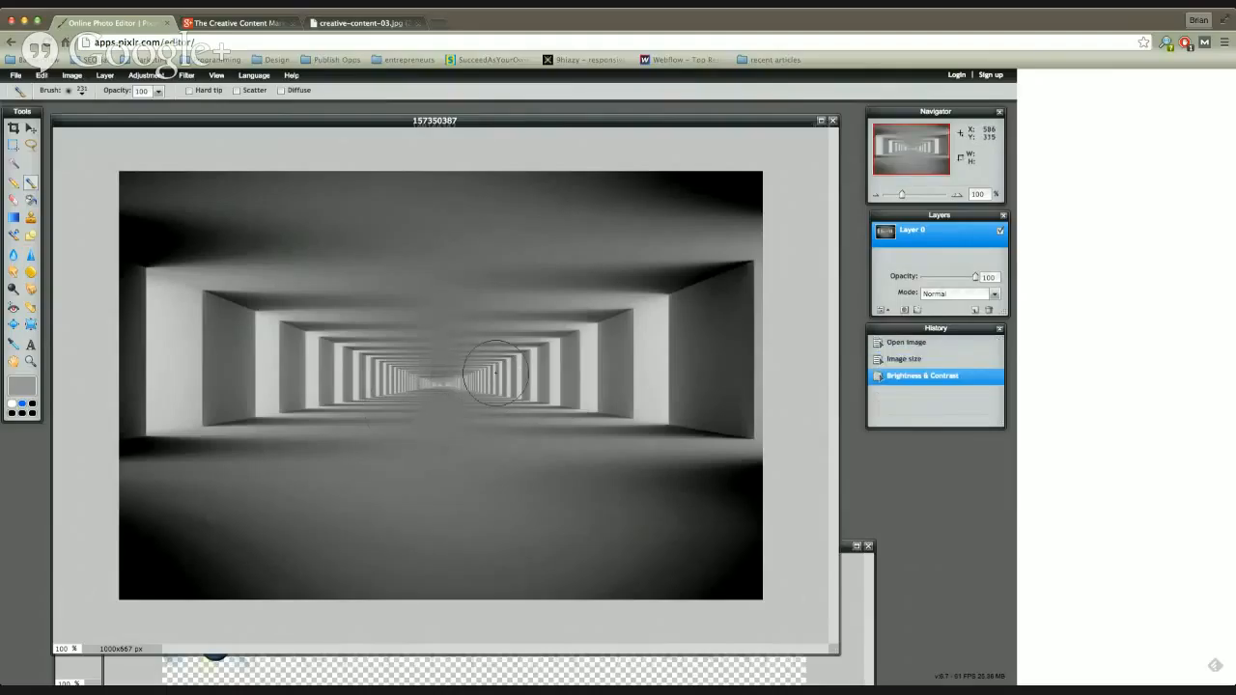
{"action": "key", "text": "alt"}
{"action": "key", "text": "ctrl+z"}
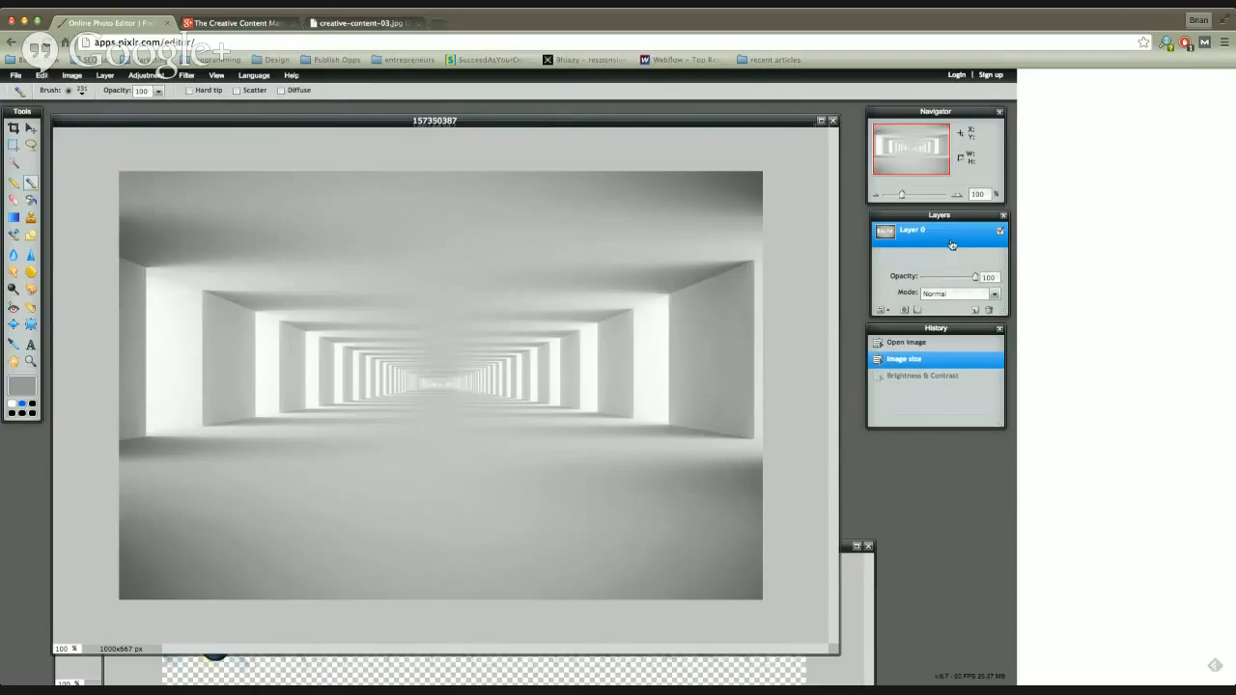
Step: Duplicate Layer 0 and set the copy's blend mode to Difference
{"action": "left_click", "coordinate": [104, 75]}
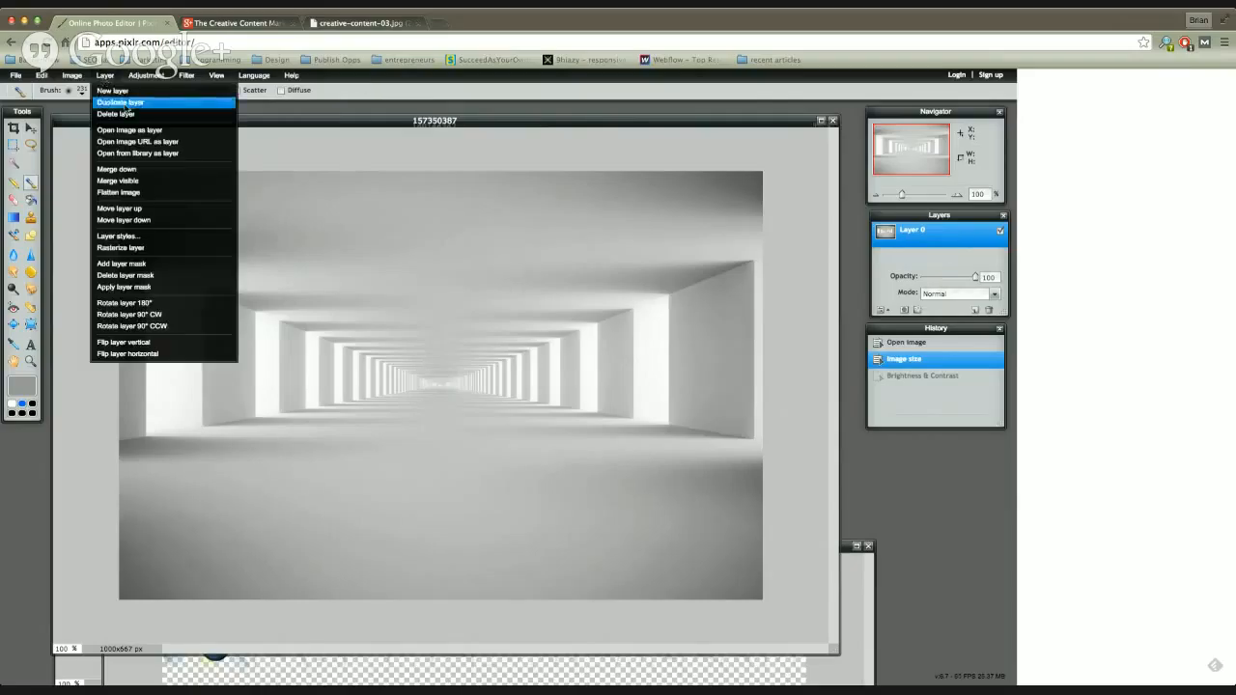
{"action": "left_click", "coordinate": [120, 102]}
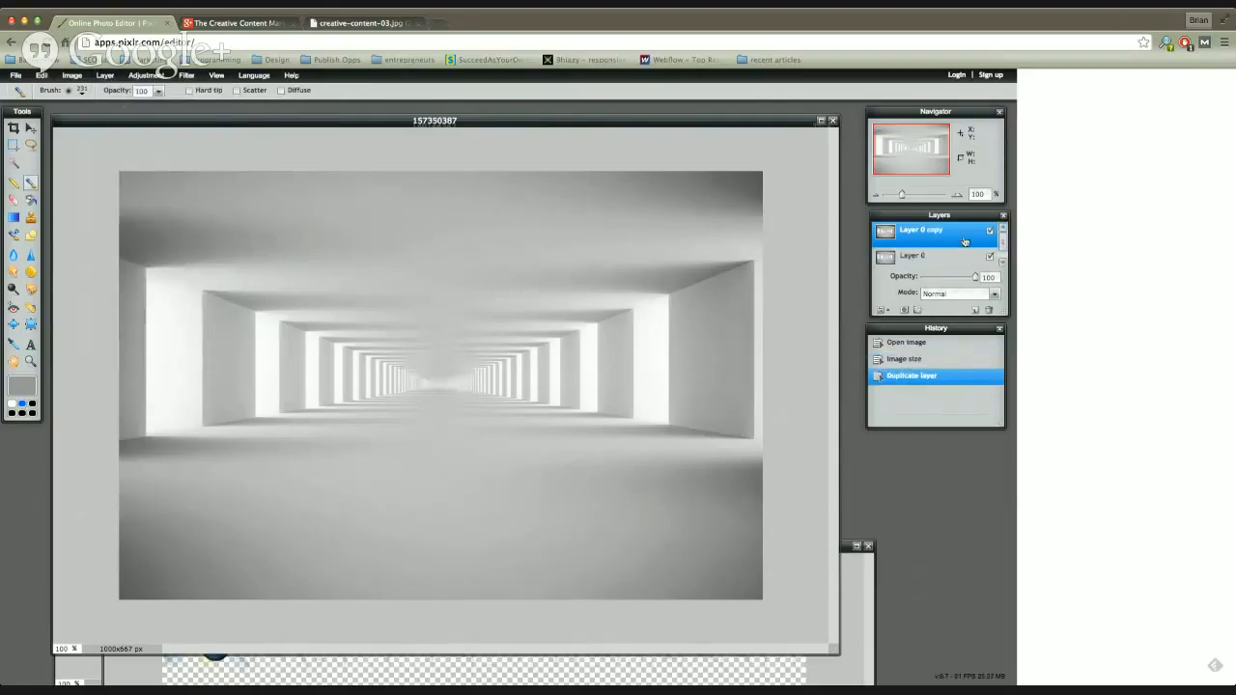
{"action": "left_click", "coordinate": [995, 295]}
{"action": "left_click", "coordinate": [945, 358]}
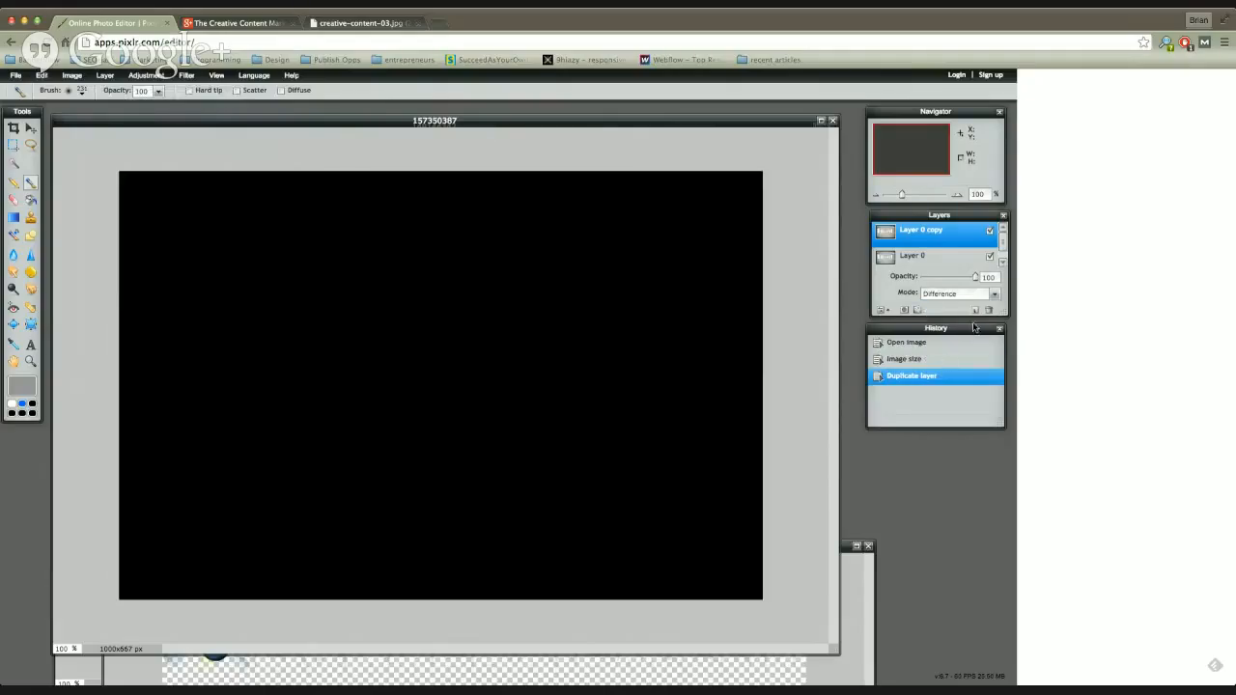
Step: Try the Hardlight and Lighten blend modes on the Layer 0 copy
{"action": "left_click", "coordinate": [996, 297]}
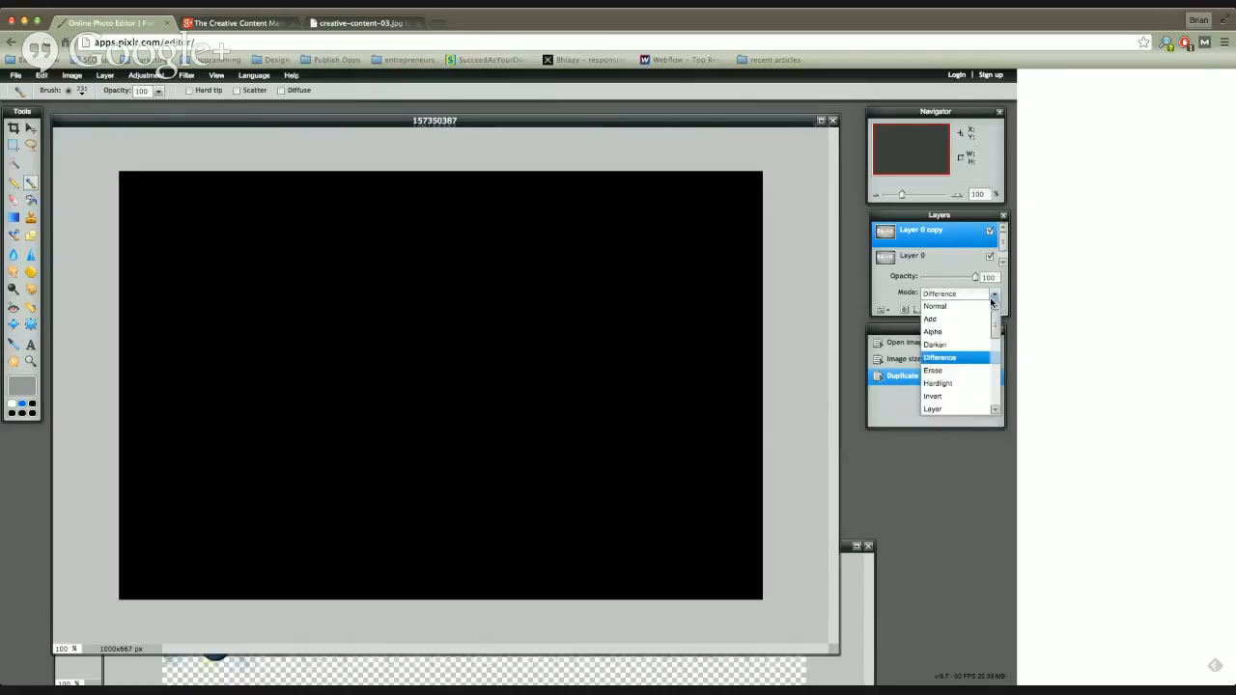
{"action": "left_click", "coordinate": [951, 382]}
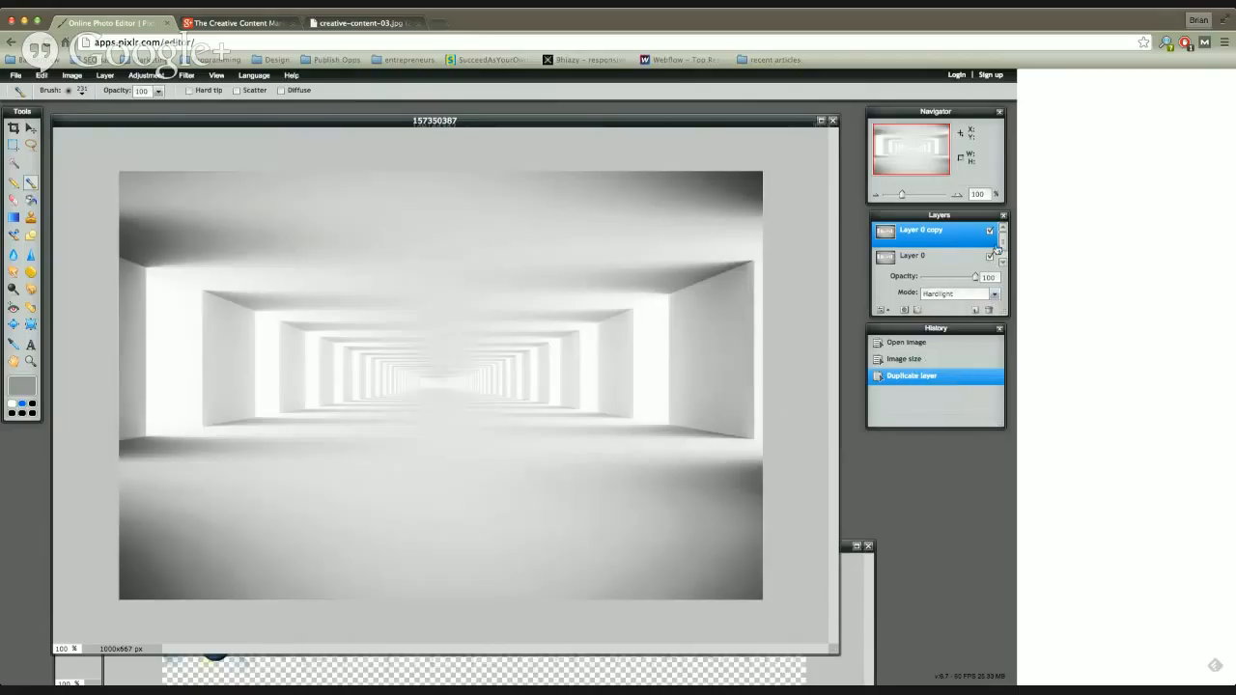
{"action": "left_click", "coordinate": [995, 298]}
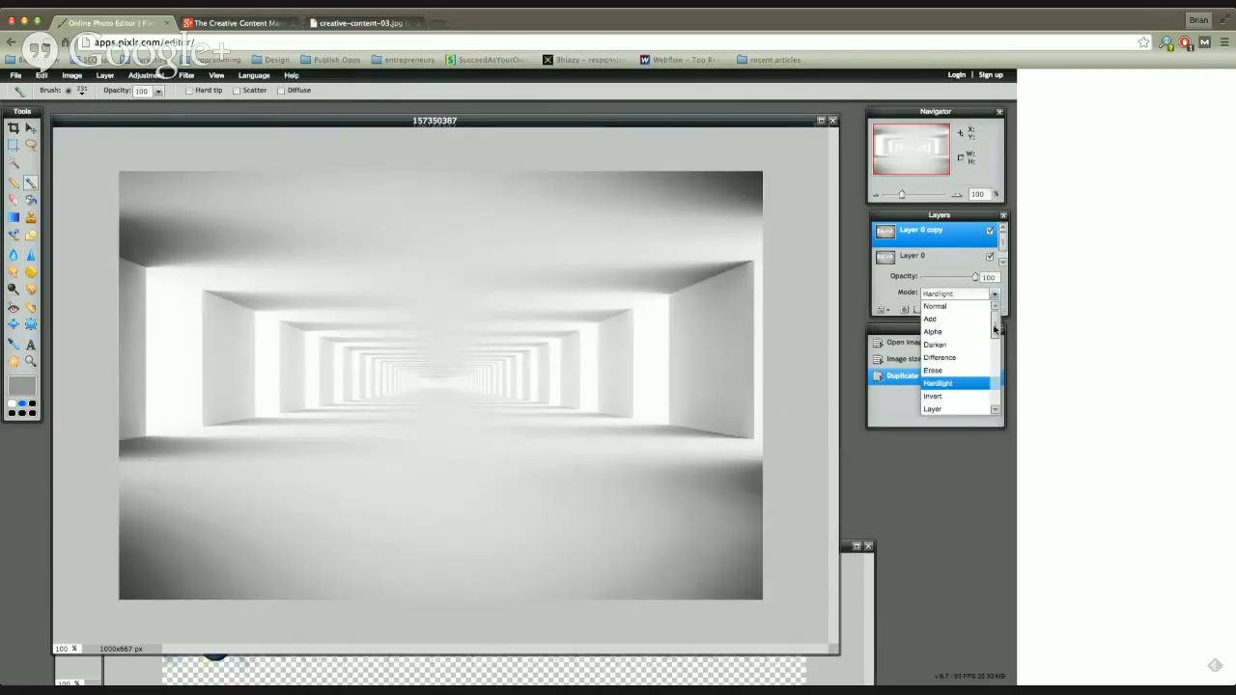
{"action": "scroll", "coordinate": [956, 376], "scroll_direction": "down", "scroll_amount": 2}
{"action": "left_click", "coordinate": [956, 380]}
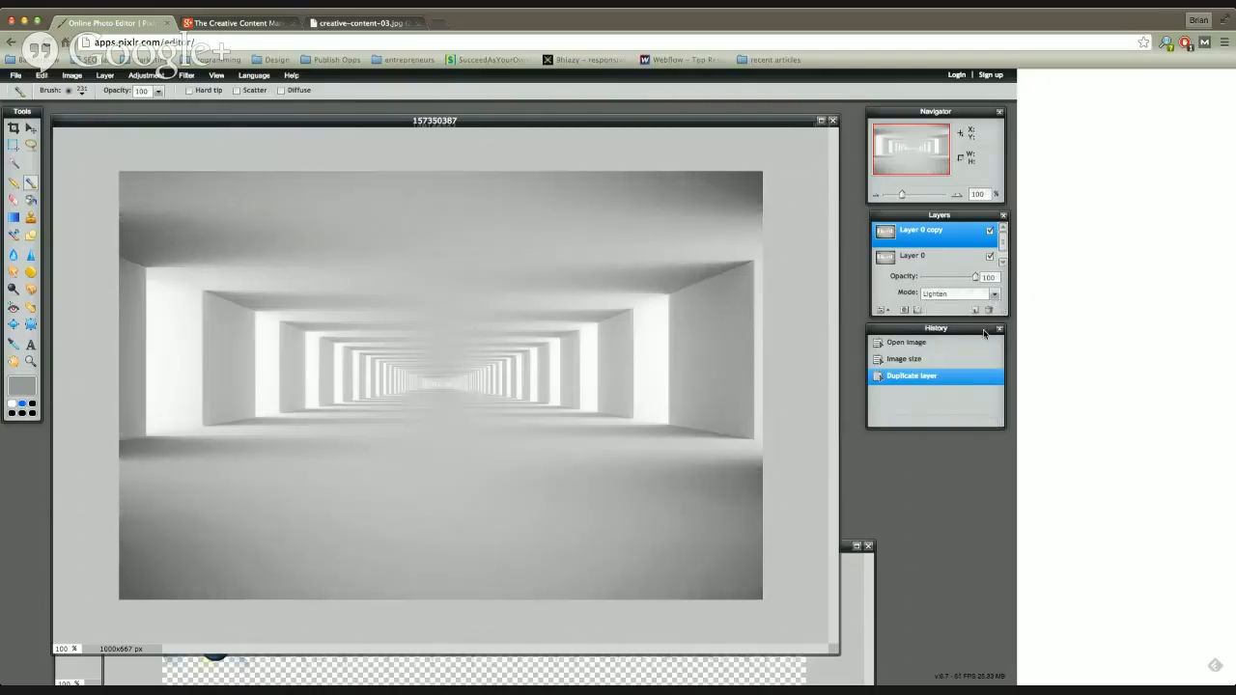
Step: Set the Layer 0 copy's blend mode to Multiply and delete that copied layer
{"action": "left_click", "coordinate": [995, 297]}
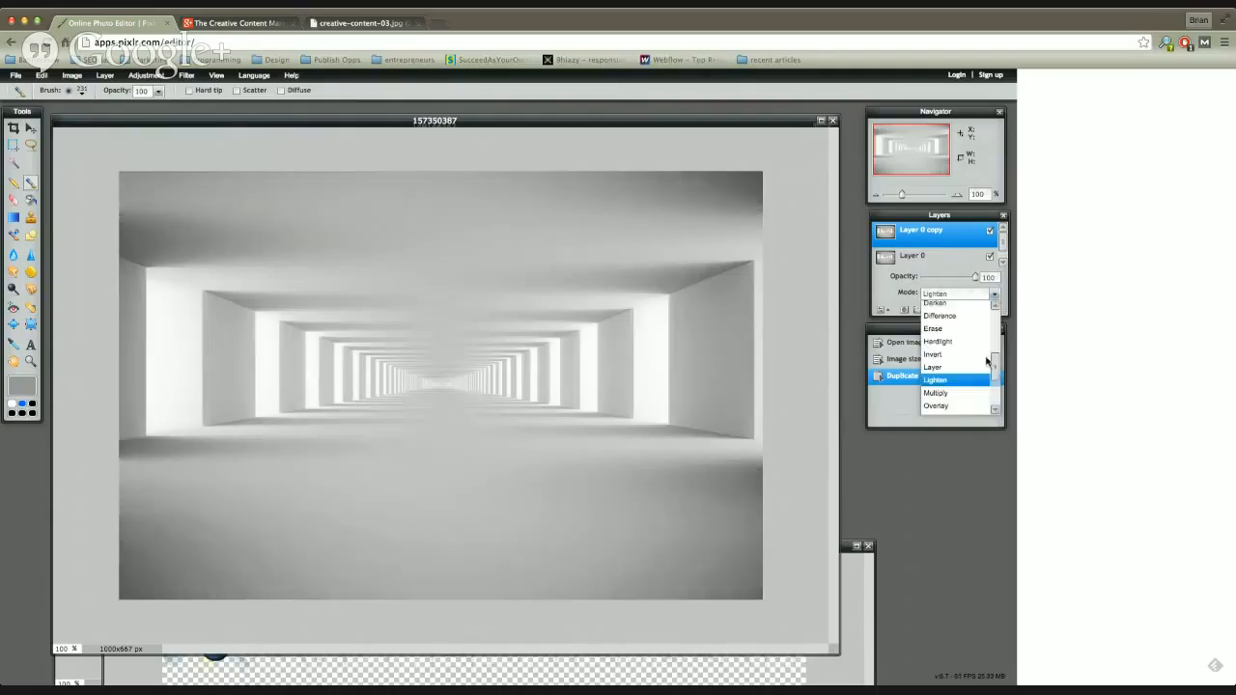
{"action": "left_click", "coordinate": [955, 396]}
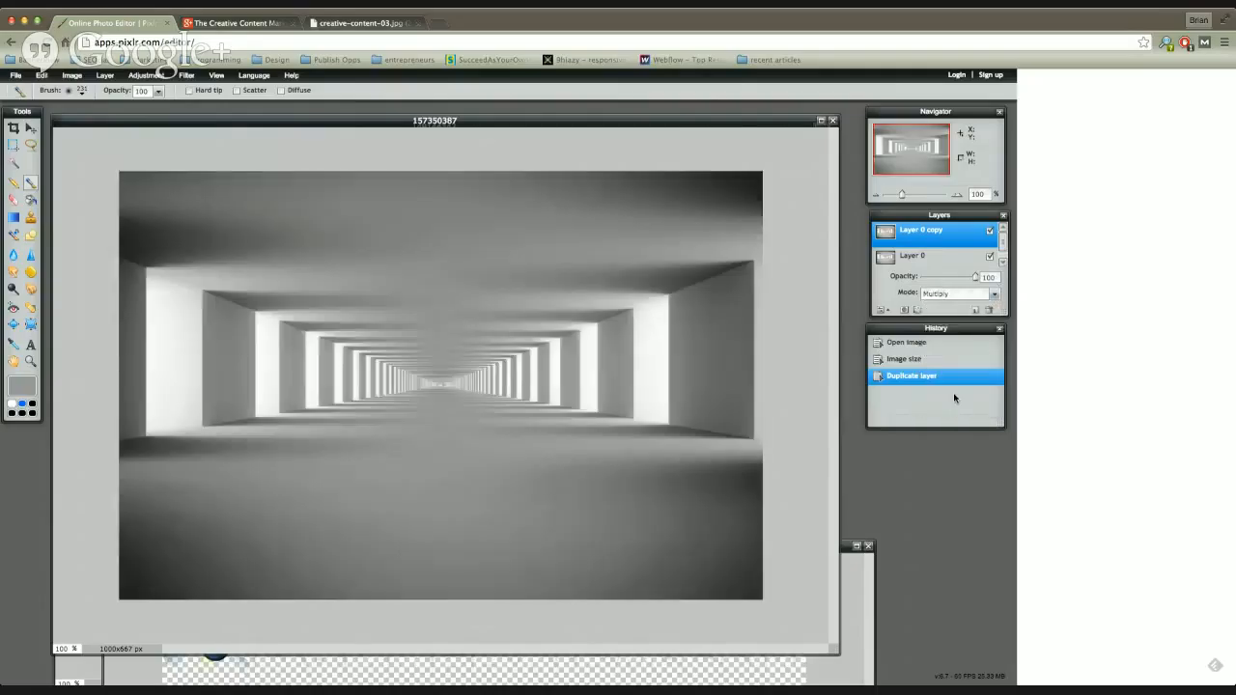
{"action": "left_click", "coordinate": [990, 310]}
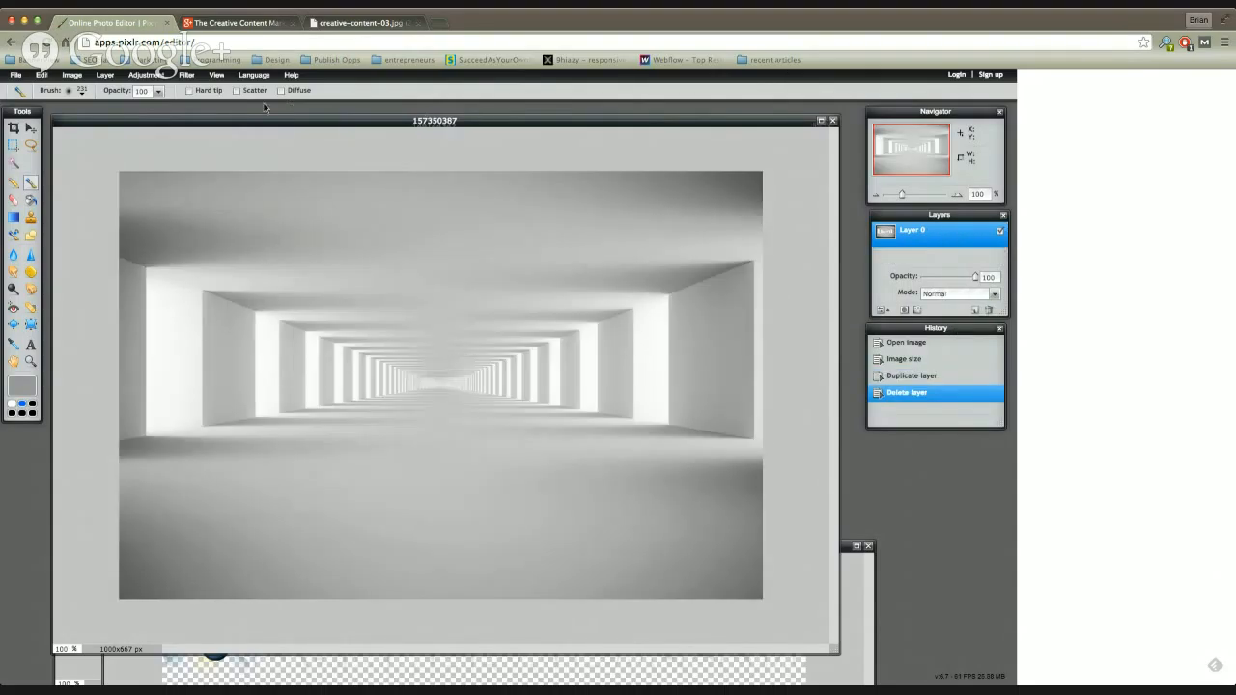
Step: Try a stronger Gaussian blur on the tunnel image and discard it
{"action": "left_click", "coordinate": [182, 75]}
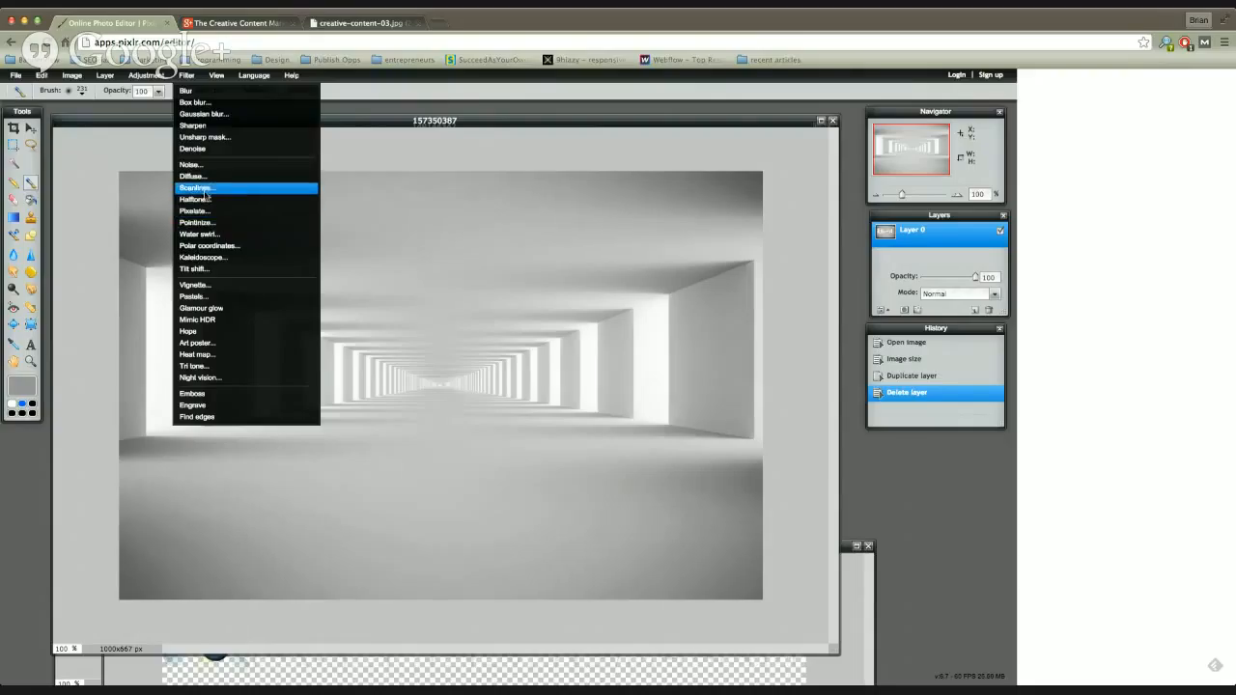
{"action": "left_click", "coordinate": [204, 115]}
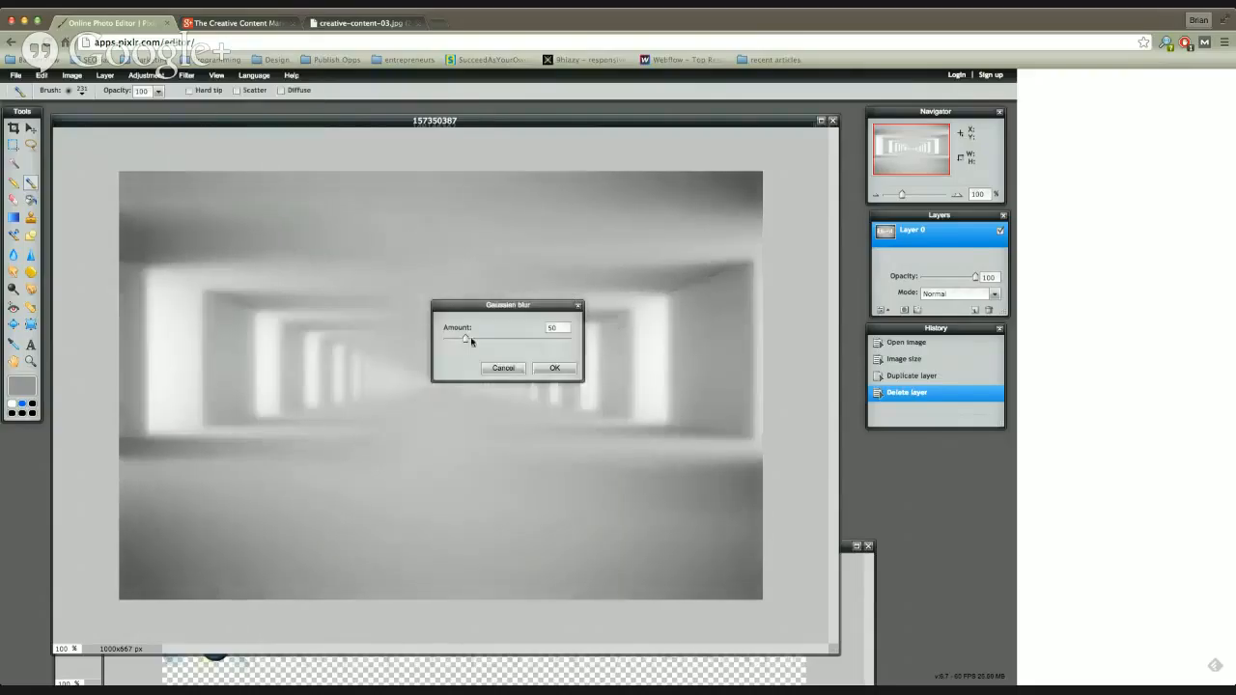
{"action": "left_click_drag", "start_coordinate": [463, 337], "coordinate": [487, 340]}
{"action": "left_click", "coordinate": [504, 369]}
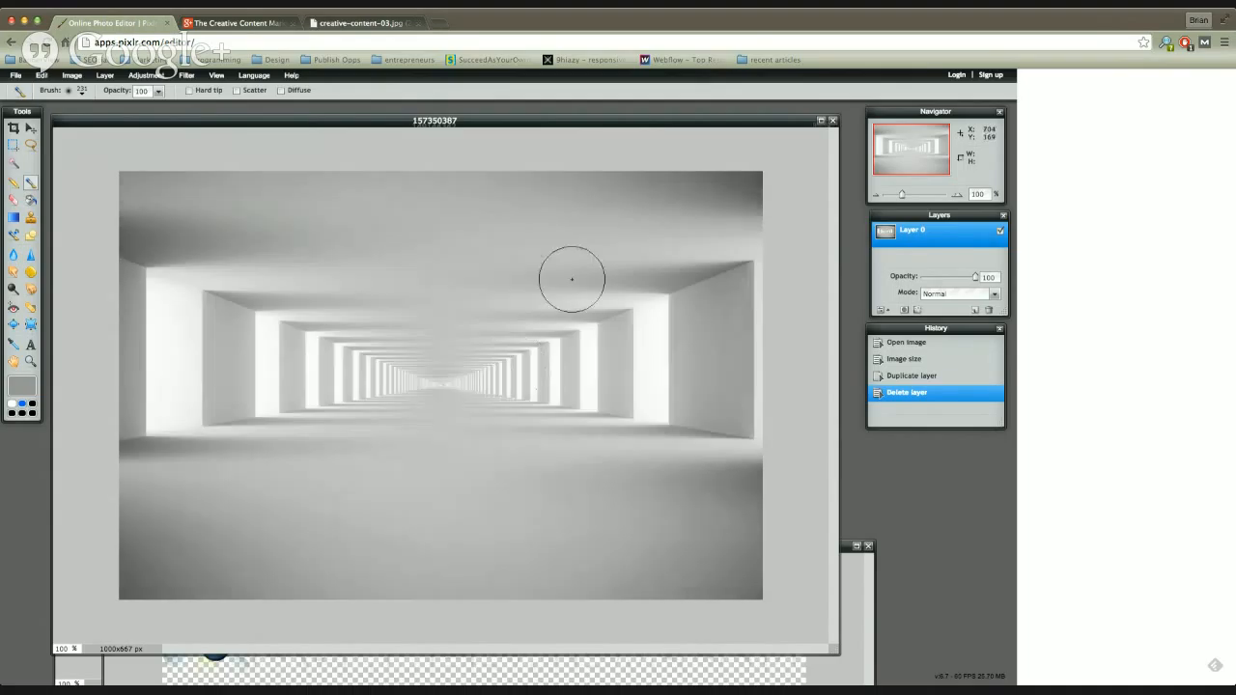
Step: Apply the Sharpen and Denoise filters to the tunnel image on Layer 0
{"action": "left_click", "coordinate": [186, 77]}
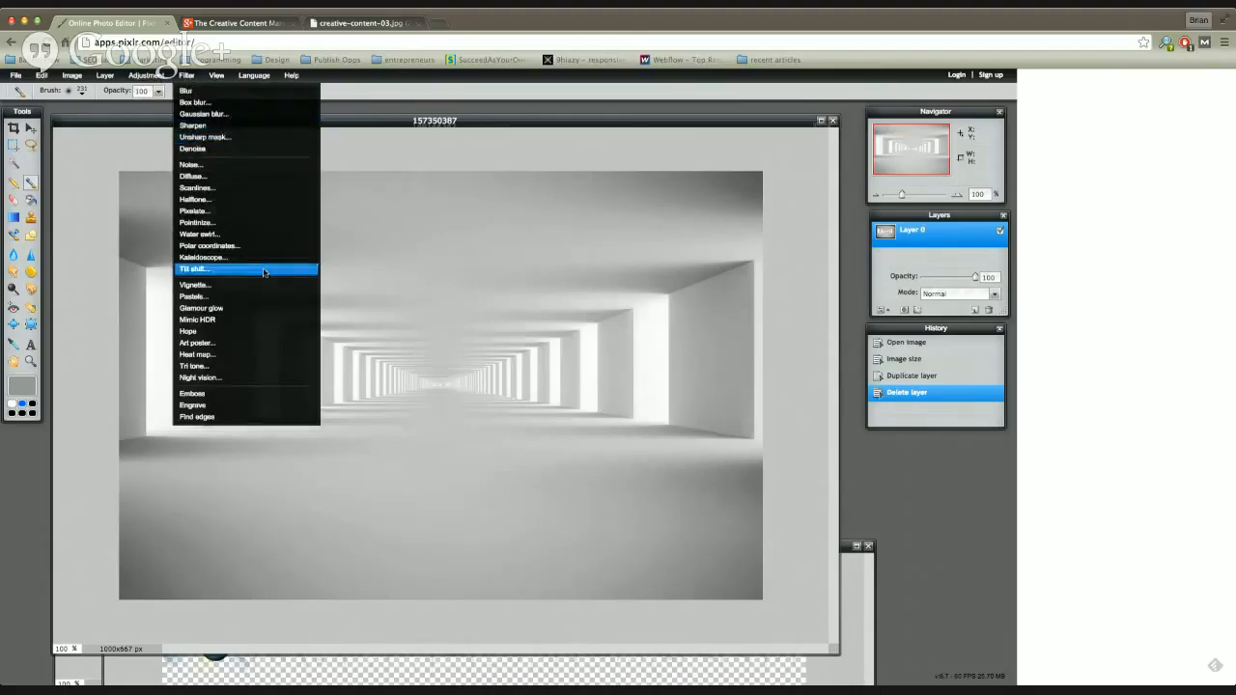
{"action": "left_click", "coordinate": [230, 126]}
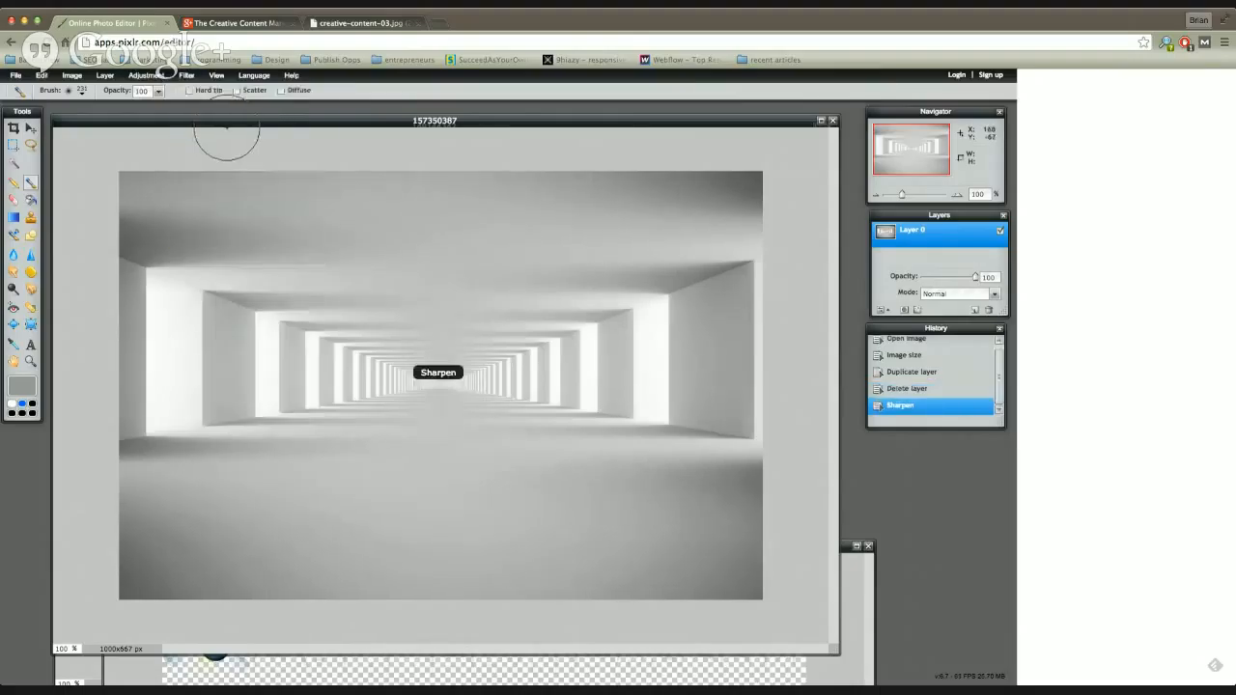
{"action": "left_click", "coordinate": [185, 76]}
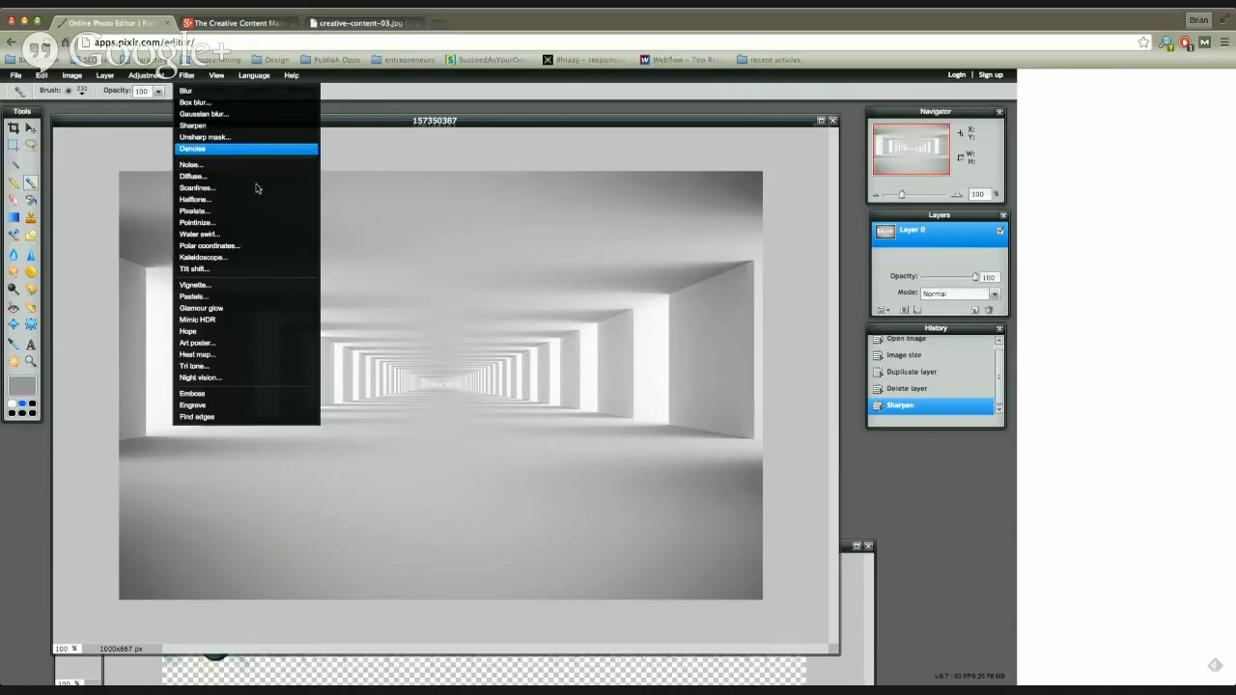
{"action": "left_click", "coordinate": [203, 152]}
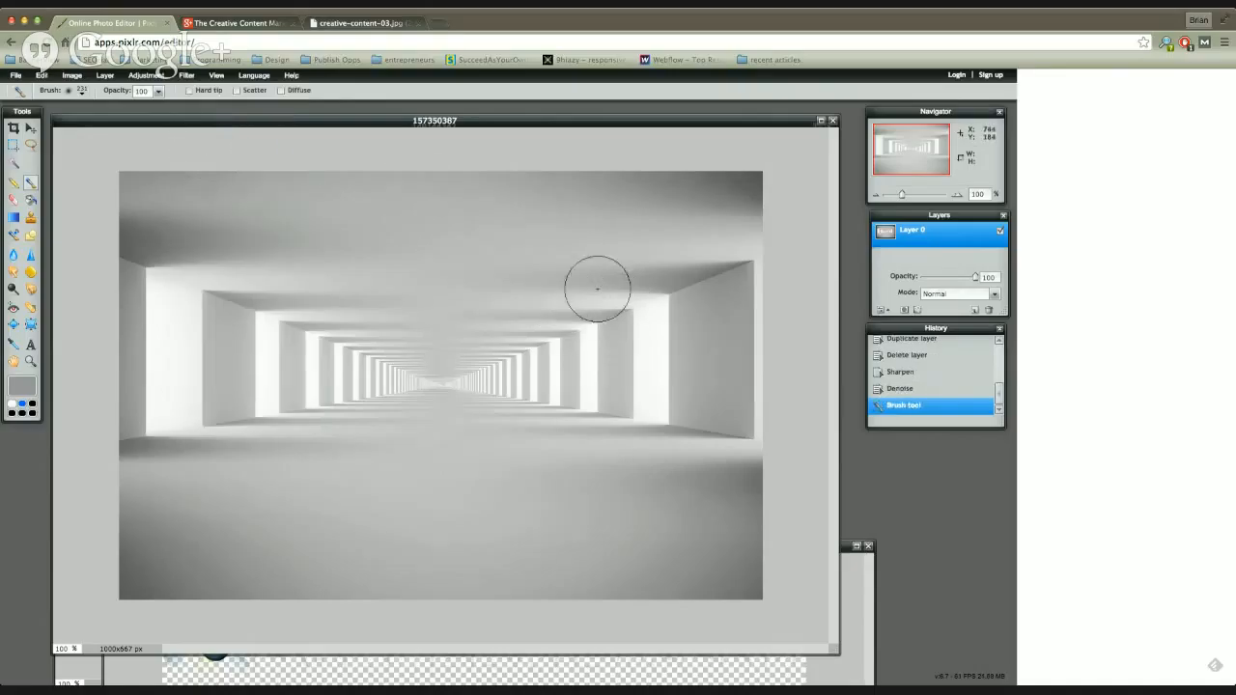
{"action": "left_click_drag", "start_coordinate": [157, 123], "coordinate": [155, 112]}
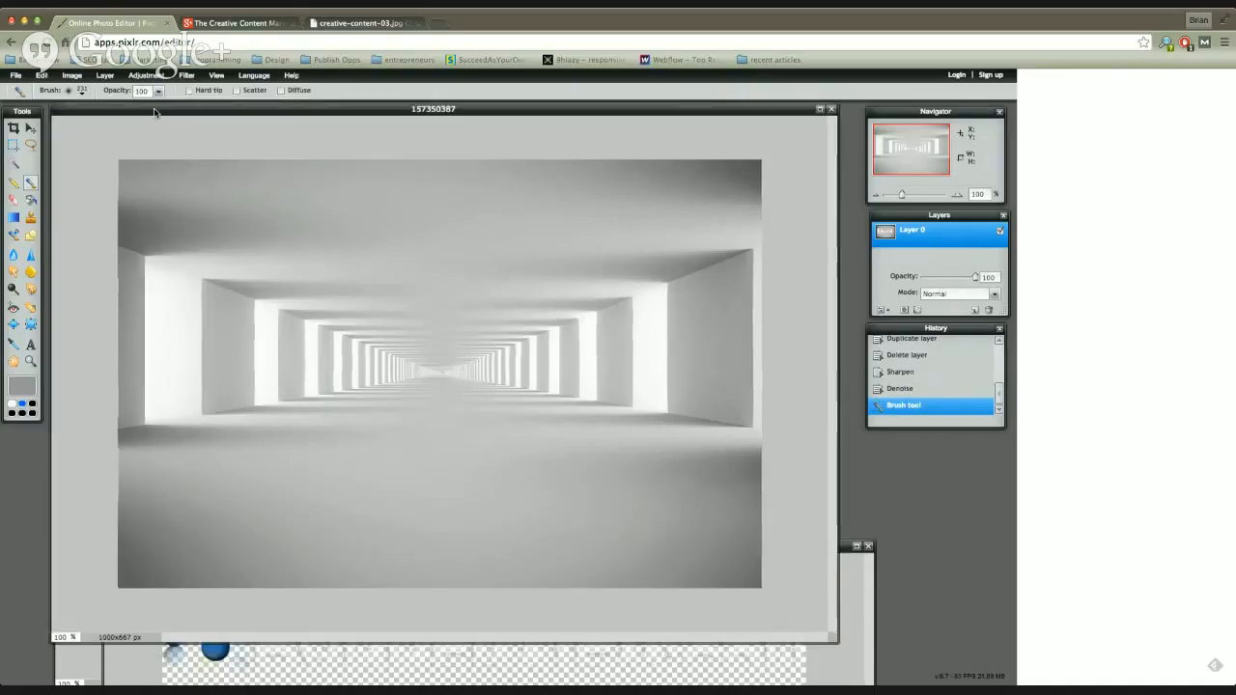
{"action": "left_click_drag", "start_coordinate": [310, 115], "coordinate": [311, 120]}
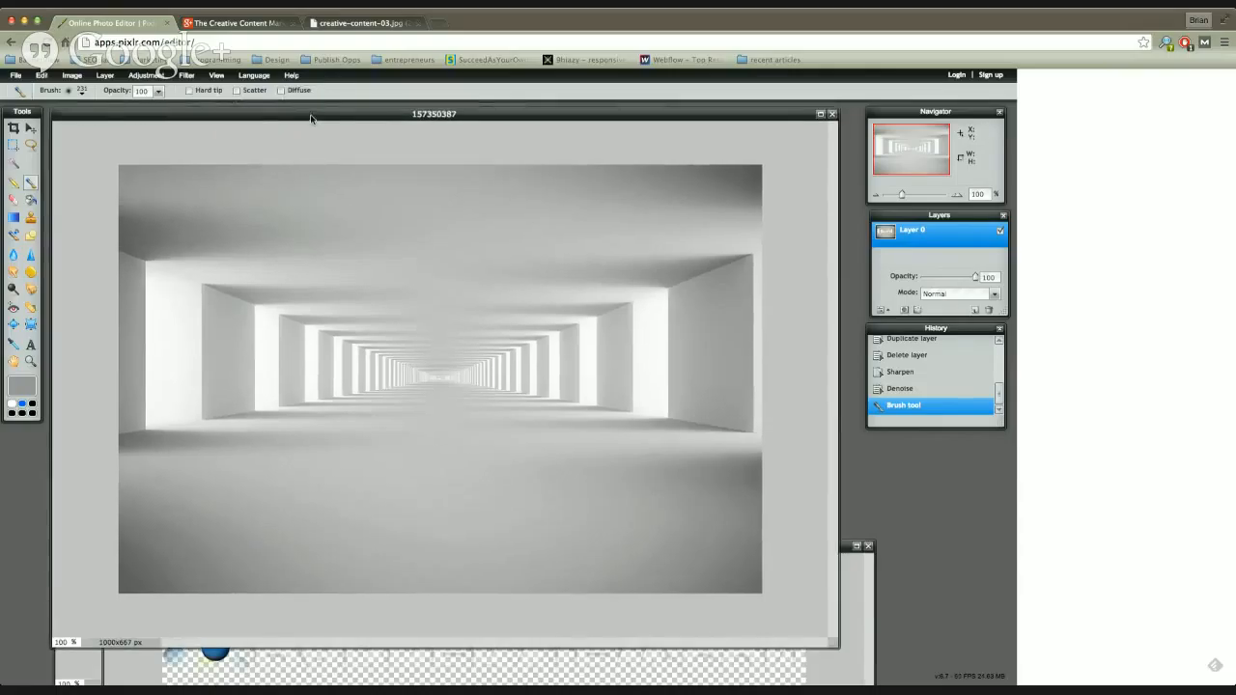
Step: Undo the last brush stroke, the Denoise filter and the Sharpen filter on the tunnel image
{"action": "left_click", "coordinate": [41, 75]}
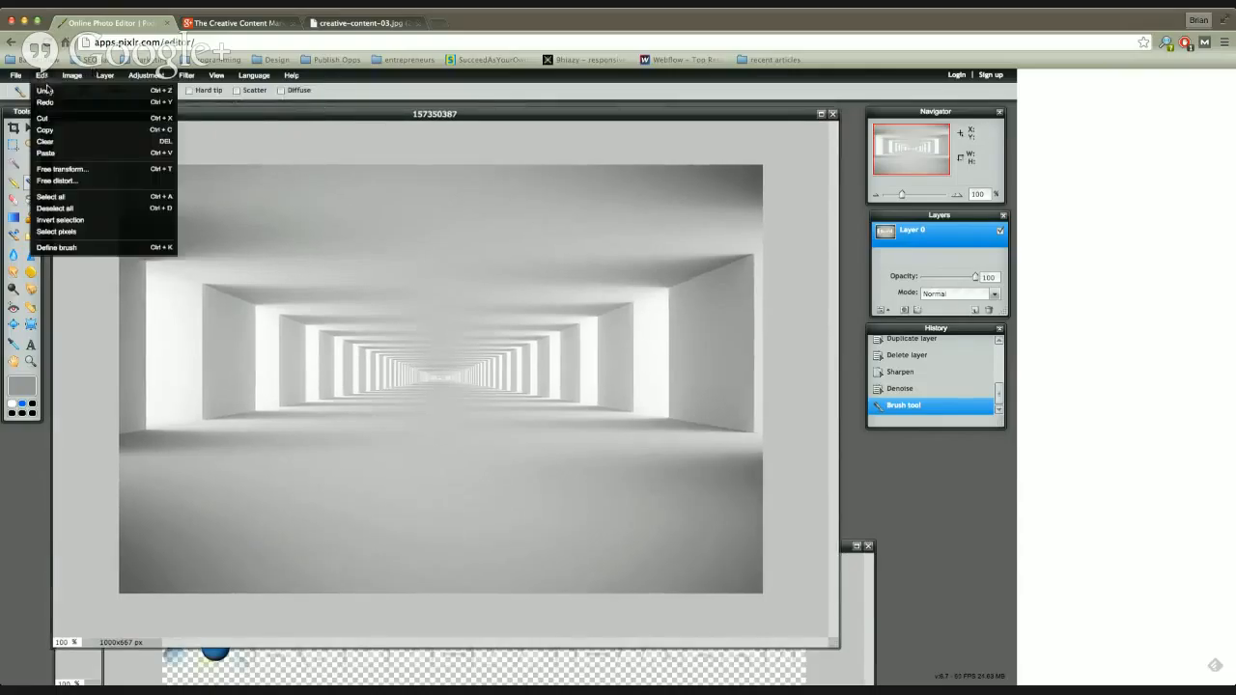
{"action": "left_click", "coordinate": [44, 89]}
{"action": "left_click", "coordinate": [41, 75]}
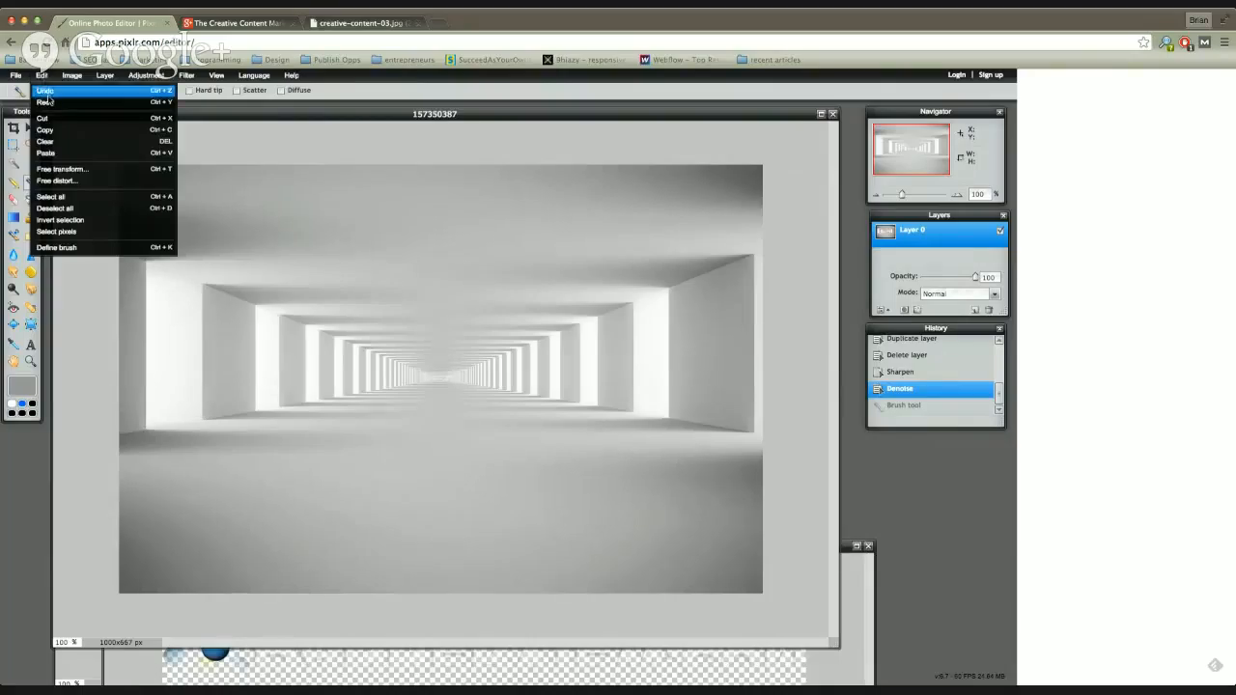
{"action": "left_click", "coordinate": [48, 91]}
{"action": "left_click", "coordinate": [43, 75]}
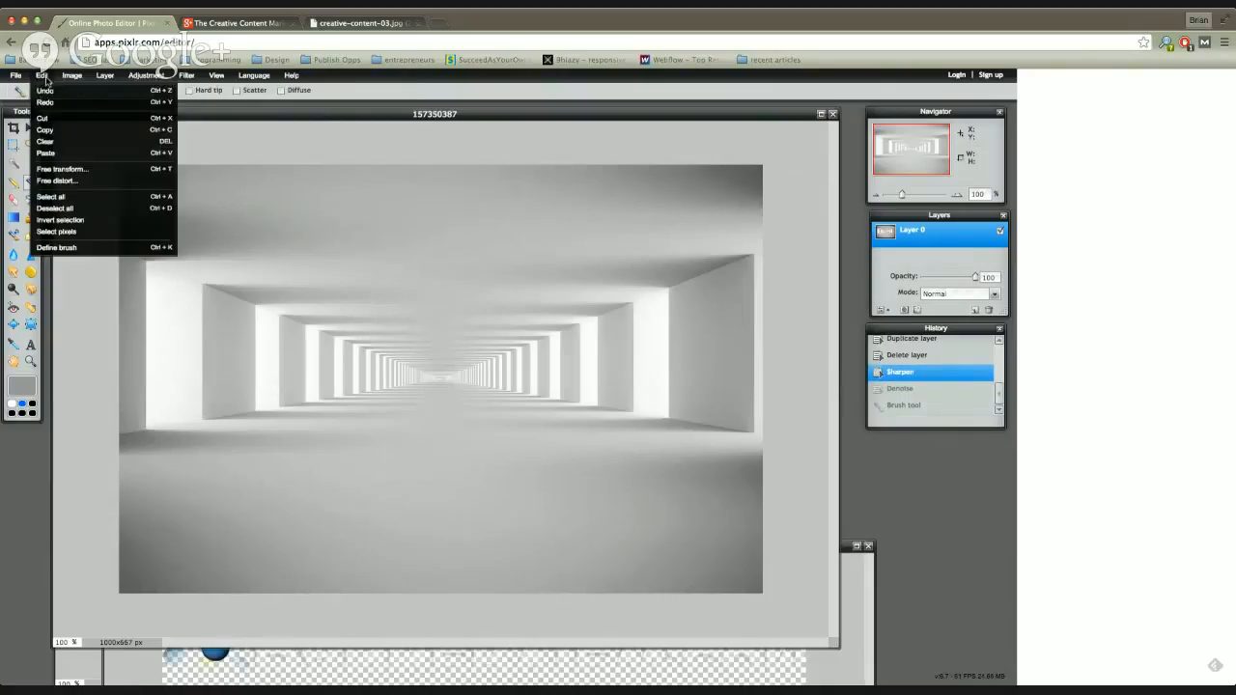
{"action": "left_click", "coordinate": [46, 91]}
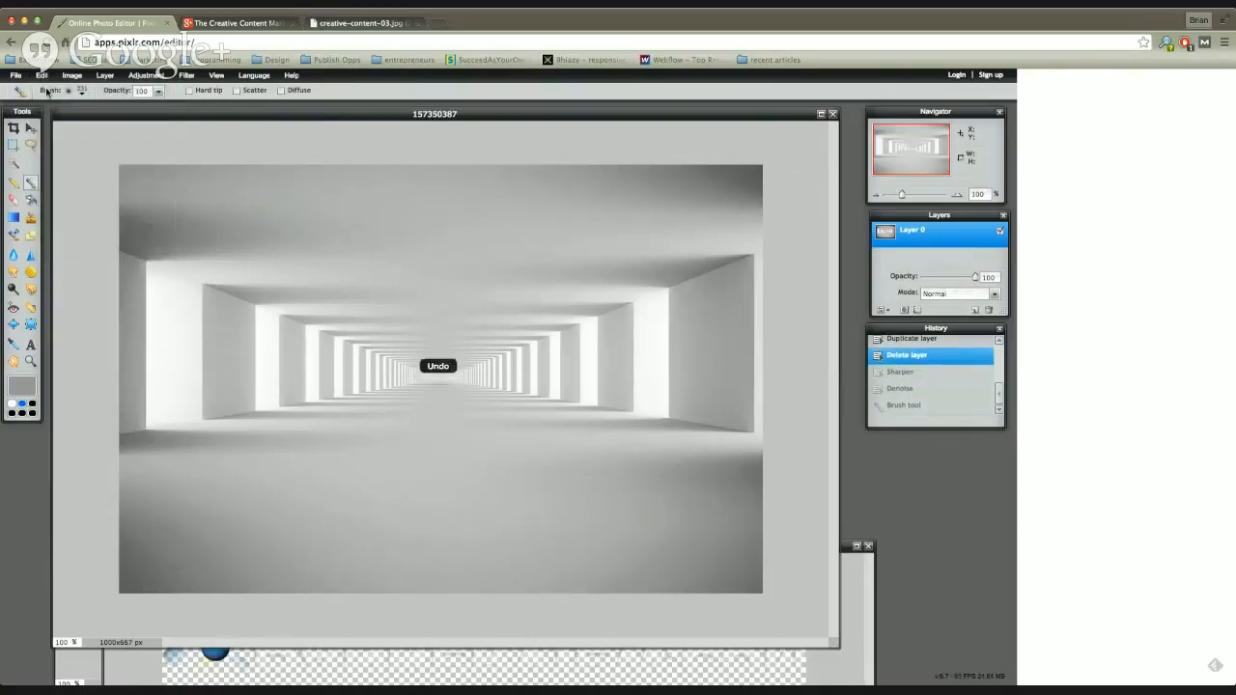
Step: Try the Water swirl filter on the tunnel image with amount 26 and size 59, toggle the horizontal option, and discard it
{"action": "left_click", "coordinate": [186, 75]}
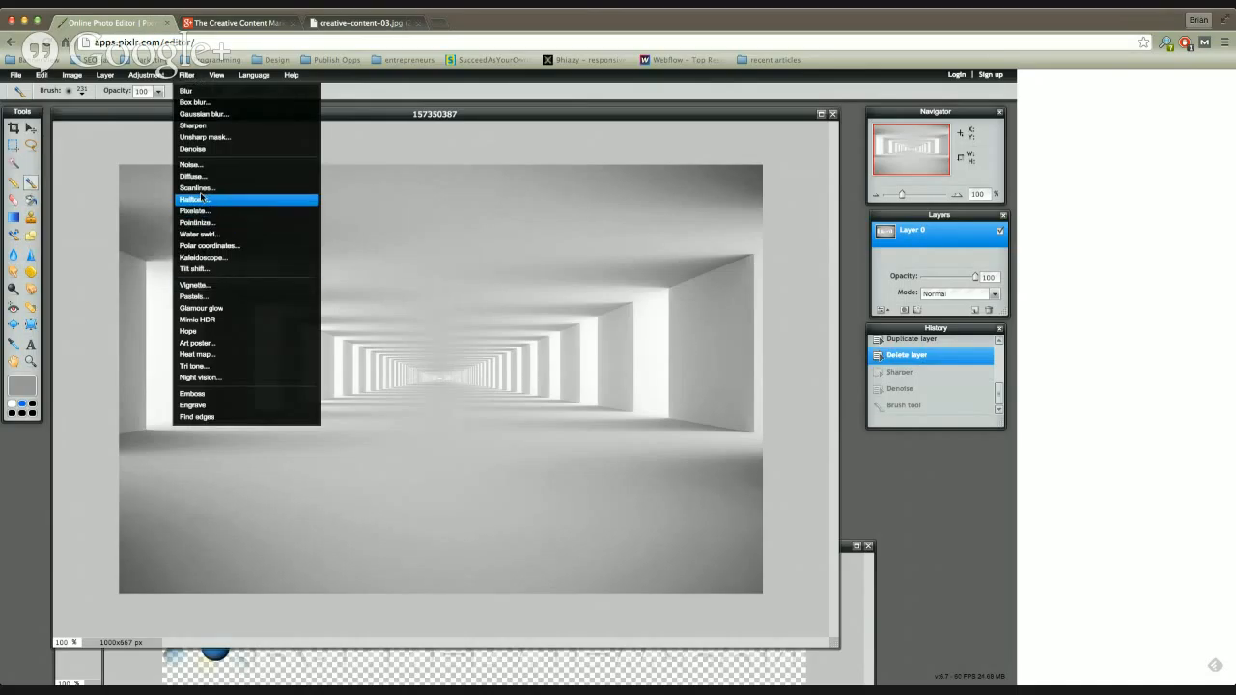
{"action": "left_click", "coordinate": [209, 234]}
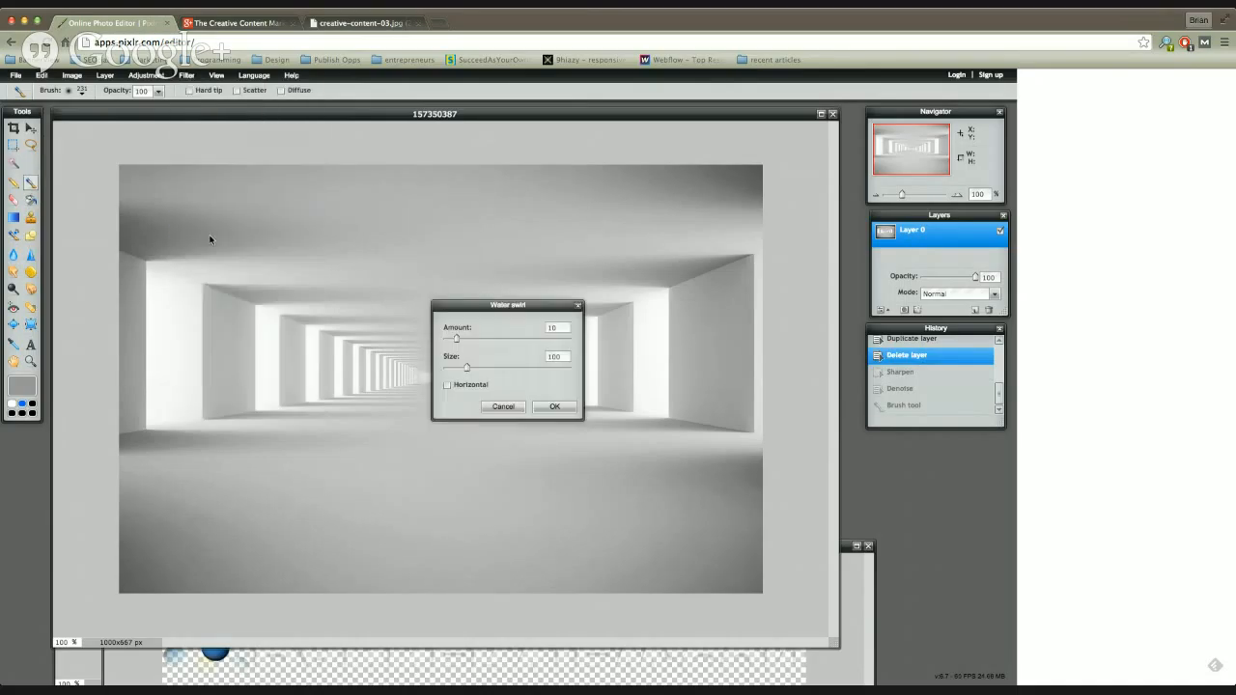
{"action": "left_click_drag", "start_coordinate": [513, 308], "coordinate": [699, 338]}
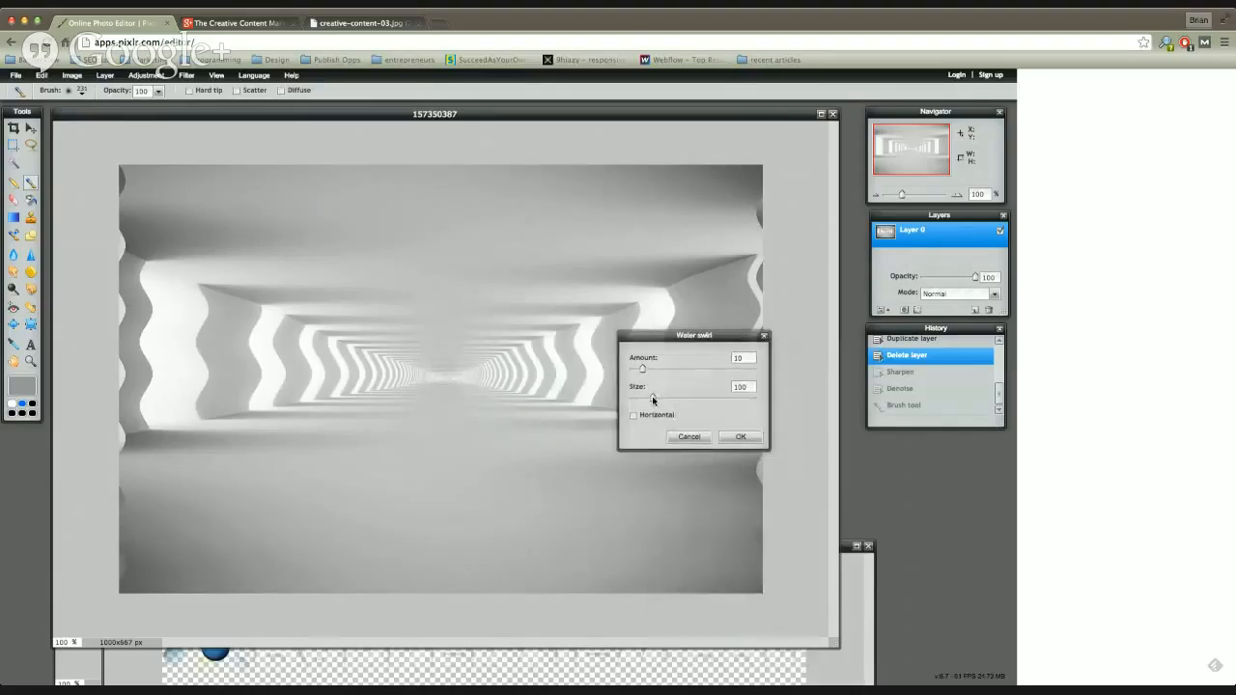
{"action": "left_click_drag", "start_coordinate": [664, 402], "coordinate": [662, 381]}
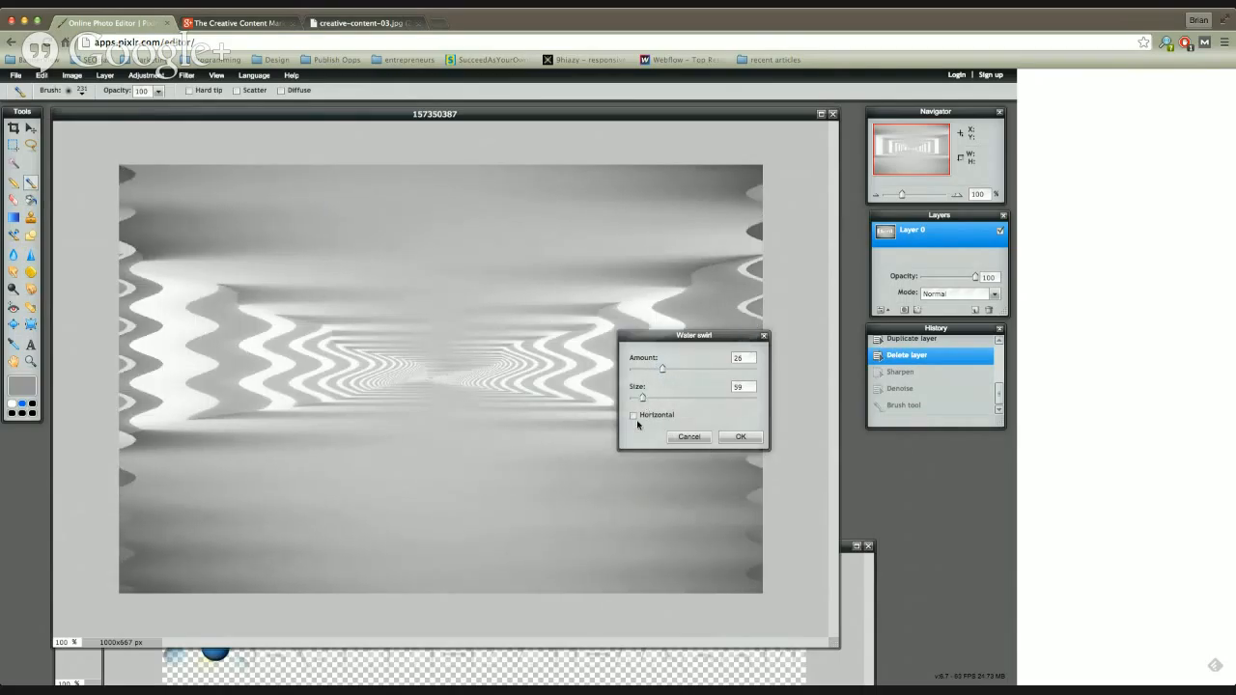
{"action": "left_click", "coordinate": [634, 416]}
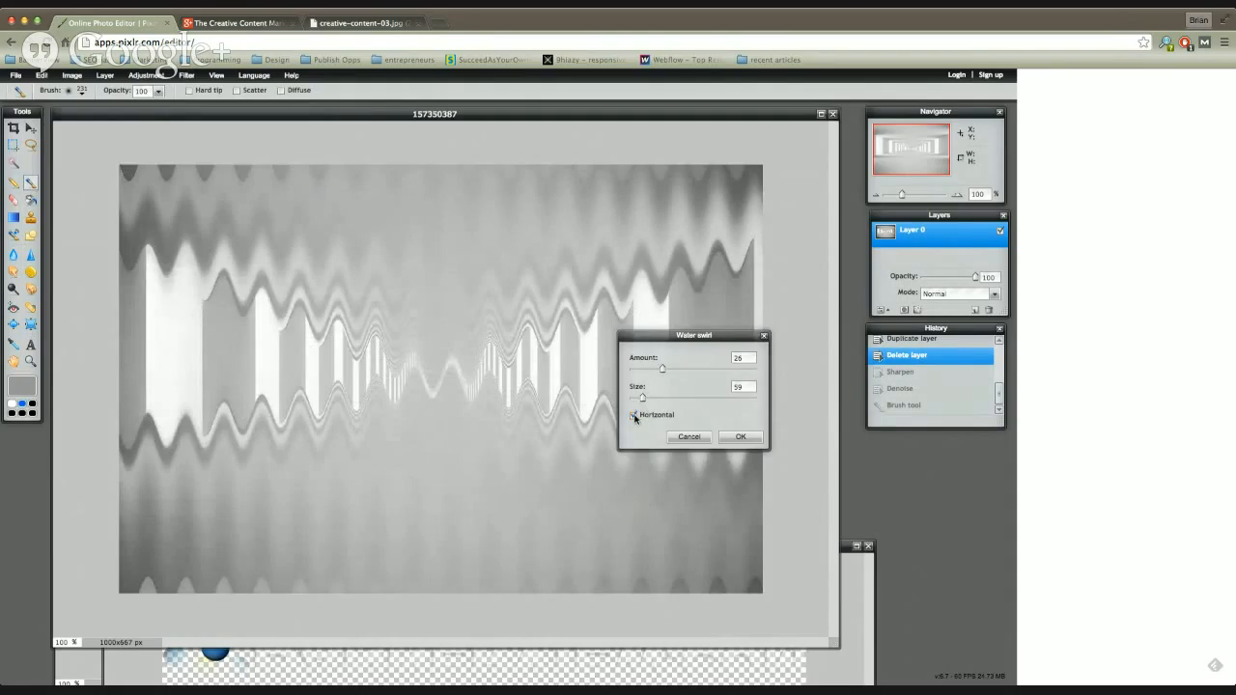
{"action": "left_click", "coordinate": [634, 416]}
{"action": "left_click", "coordinate": [689, 438]}
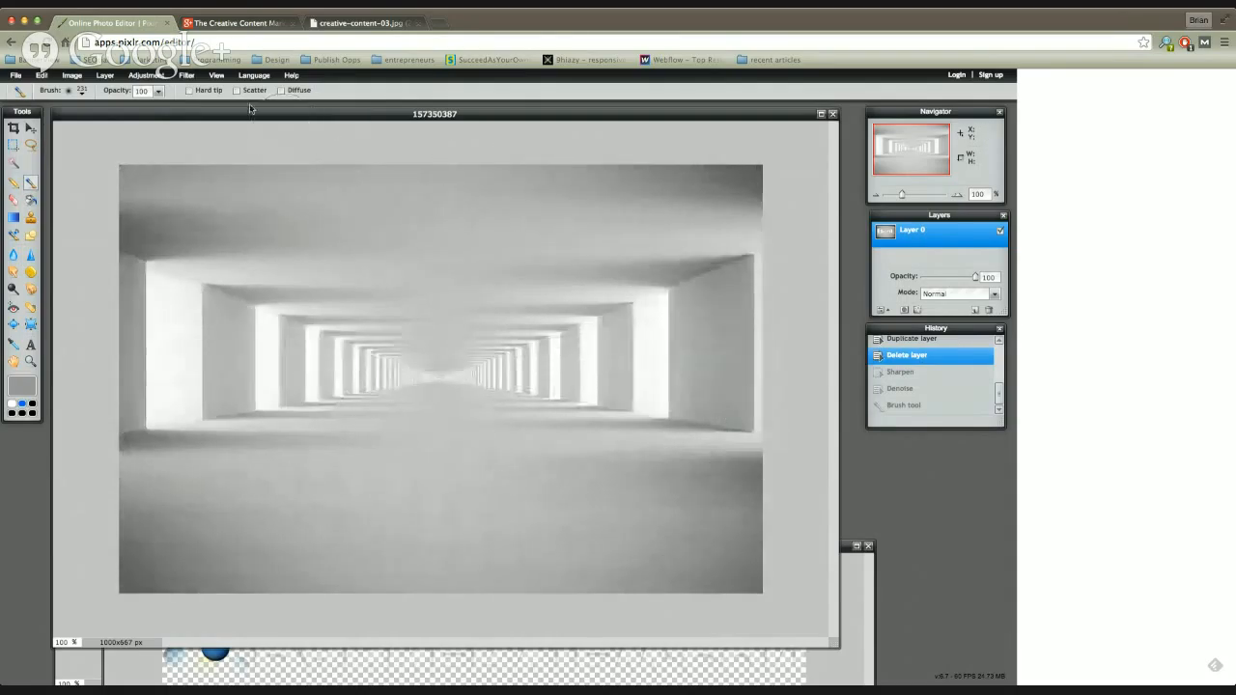
Step: Preview the Pastels filter on the tunnel image and discard it
{"action": "left_click", "coordinate": [187, 75]}
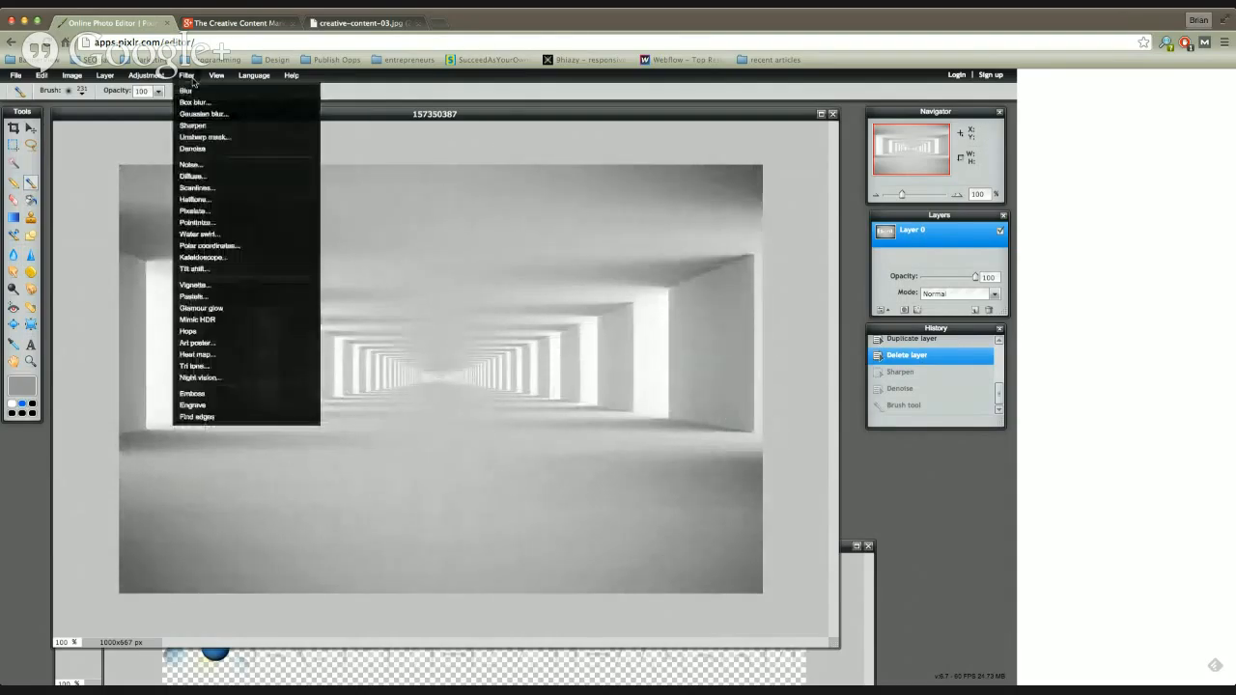
{"action": "left_click", "coordinate": [199, 296]}
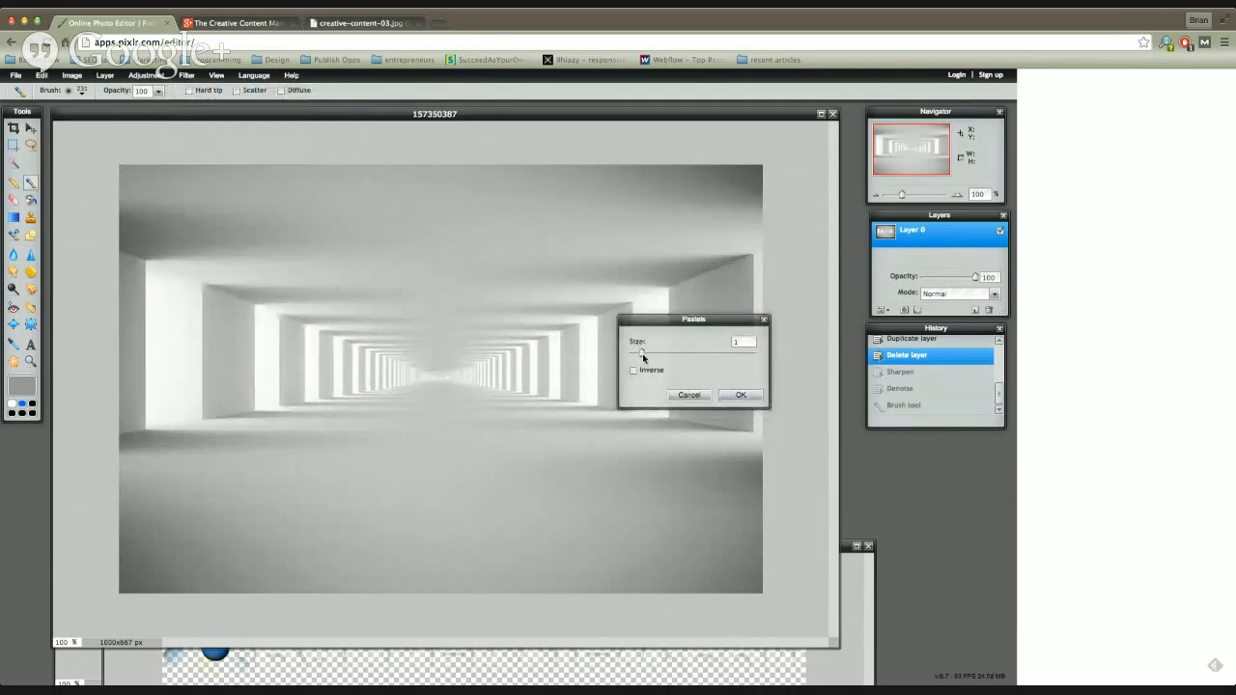
{"action": "left_click", "coordinate": [689, 396]}
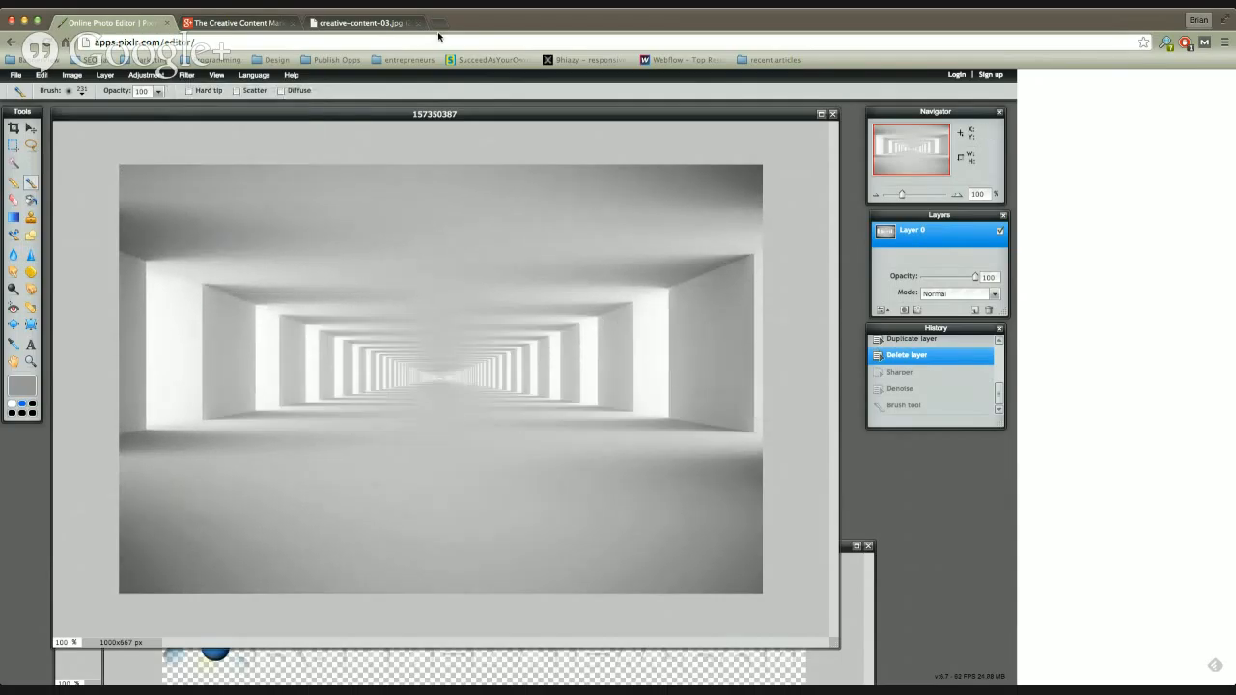
Step: Apply the Glamour glow filter to the tunnel image and undo it
{"action": "left_click", "coordinate": [186, 75]}
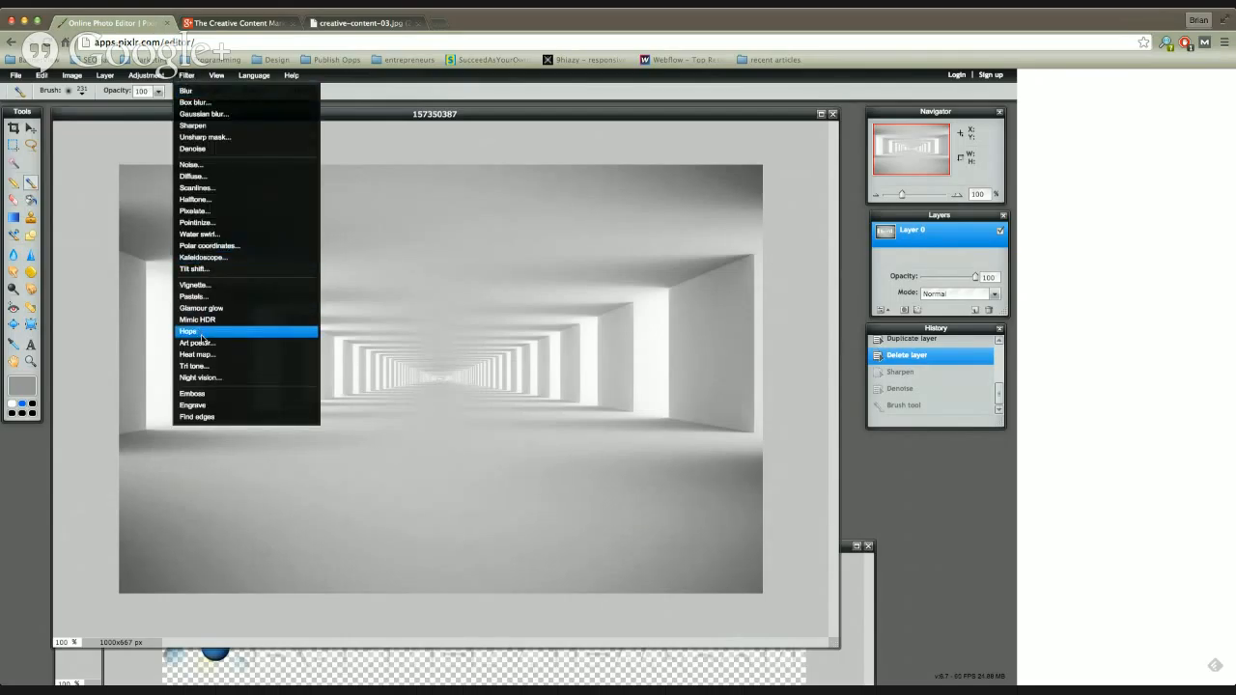
{"action": "left_click", "coordinate": [205, 308]}
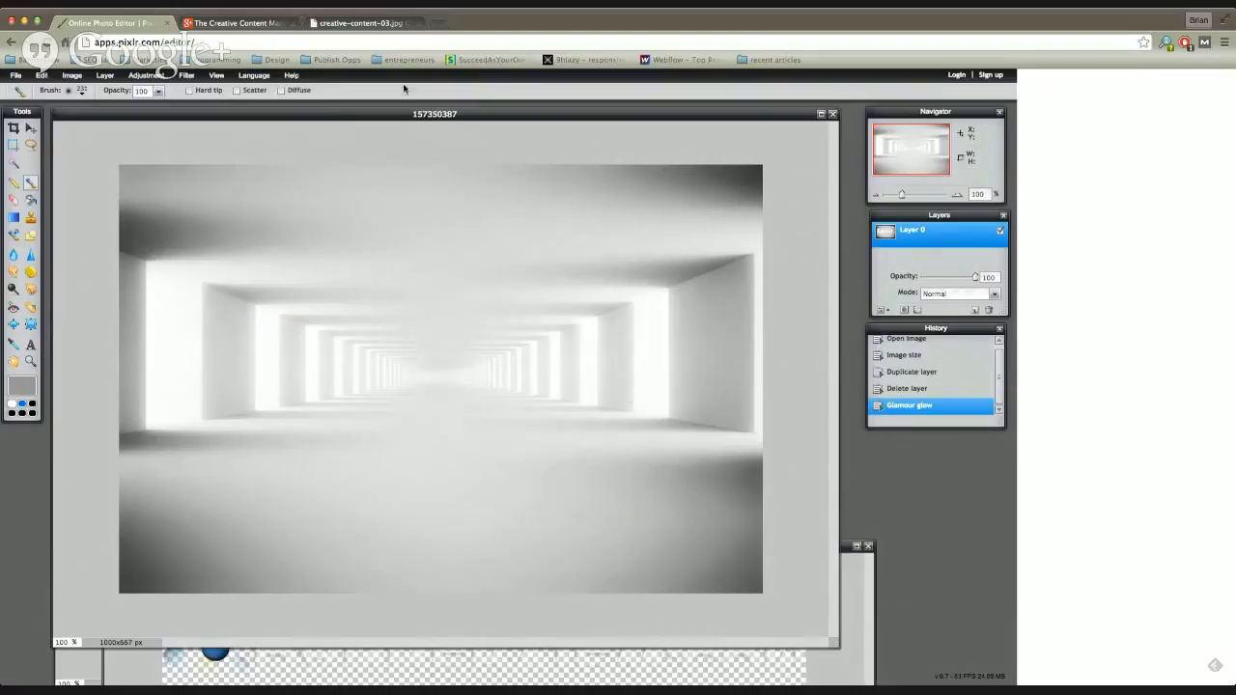
{"action": "left_click_drag", "start_coordinate": [194, 116], "coordinate": [193, 115]}
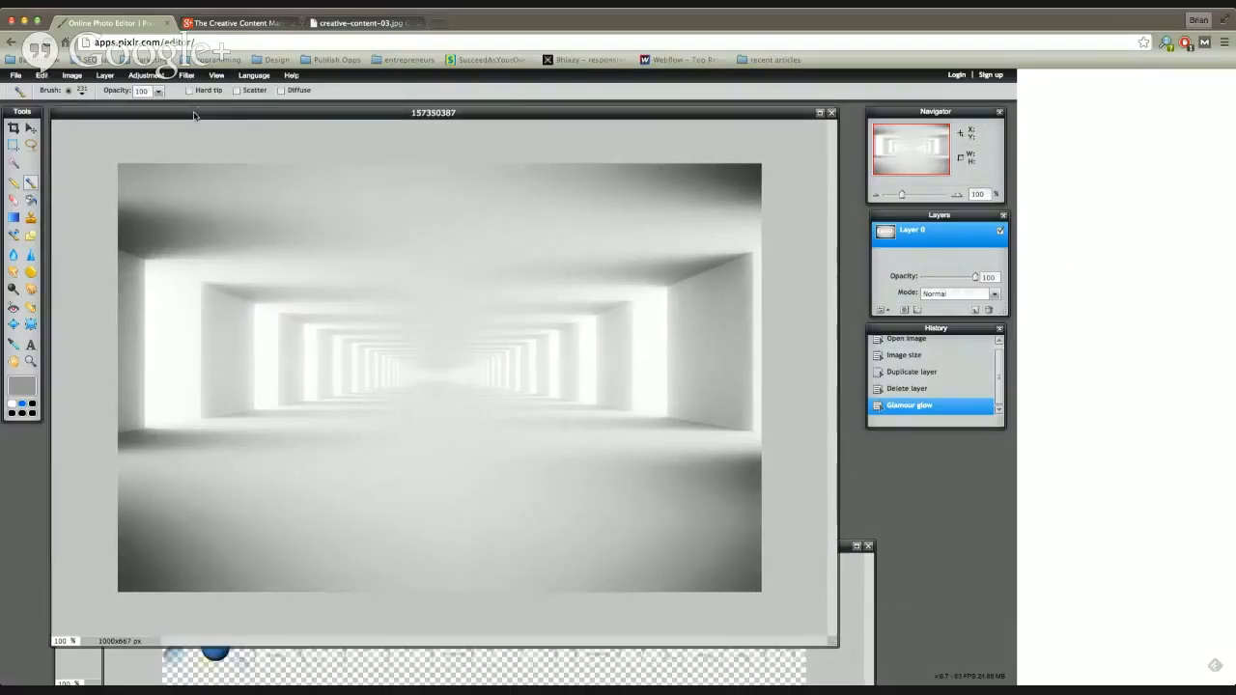
{"action": "left_click", "coordinate": [41, 76]}
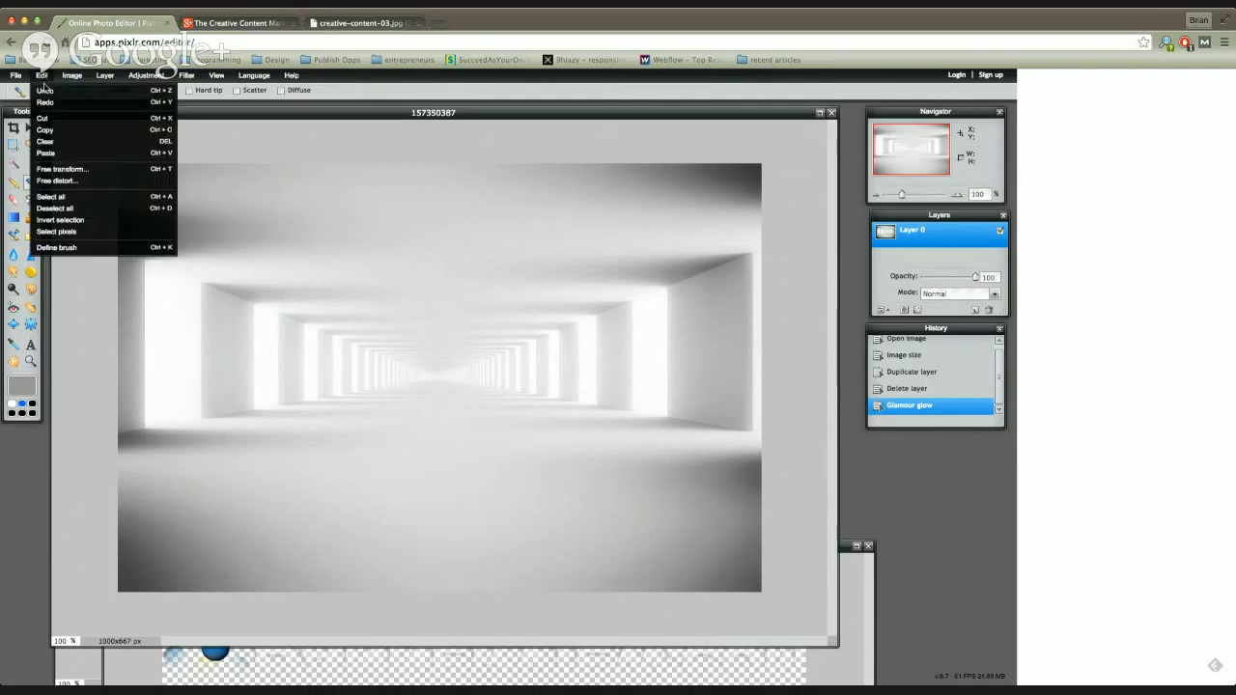
{"action": "left_click", "coordinate": [49, 89]}
Step: Try the Heat map filter on the tunnel image with an amount of 35 and discard it
{"action": "left_click", "coordinate": [186, 75]}
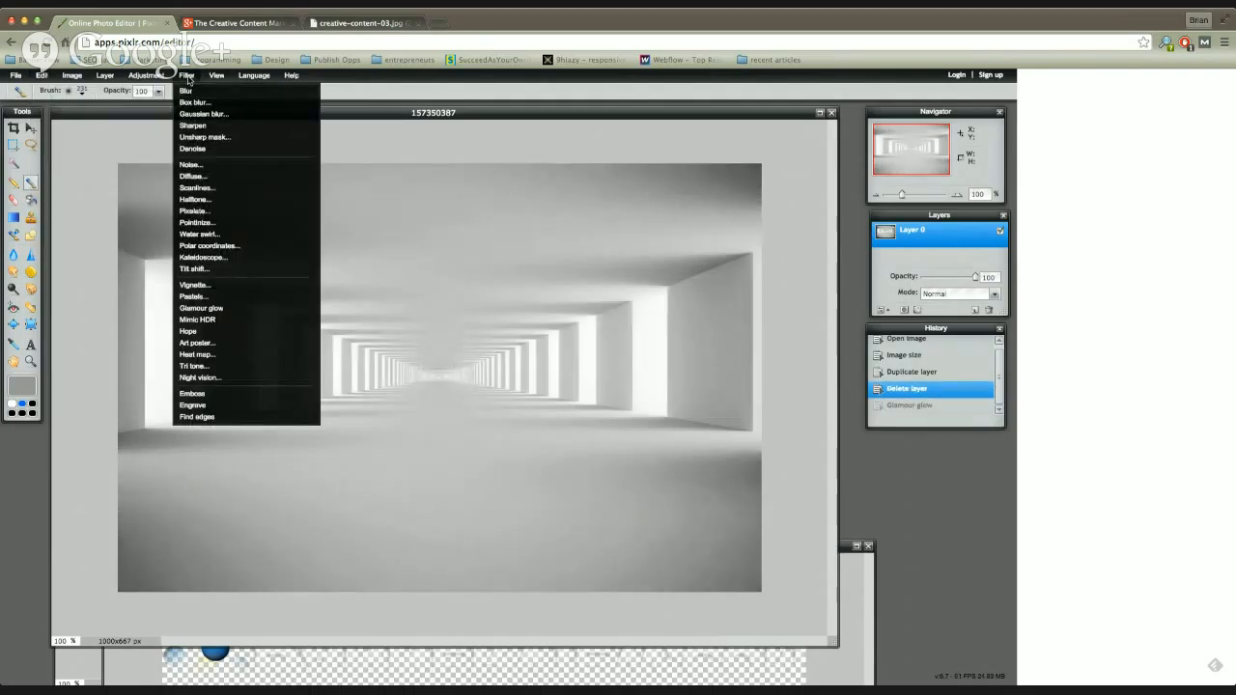
{"action": "left_click", "coordinate": [208, 355]}
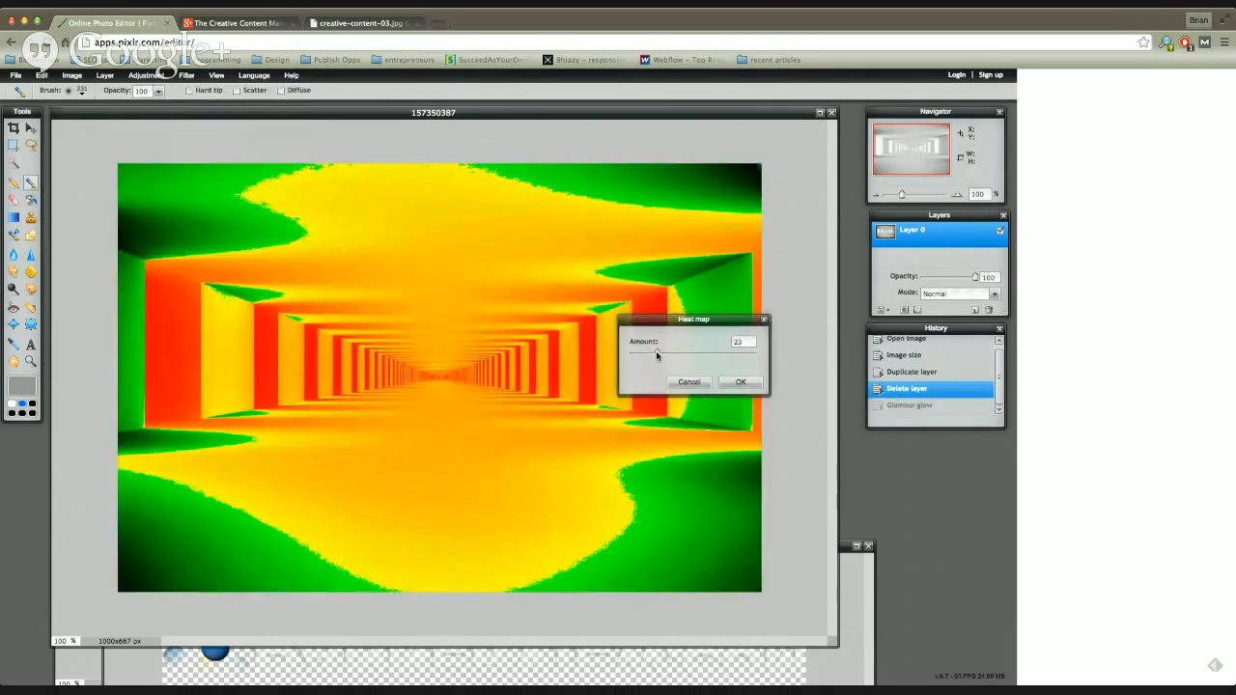
{"action": "left_click_drag", "start_coordinate": [656, 353], "coordinate": [709, 358]}
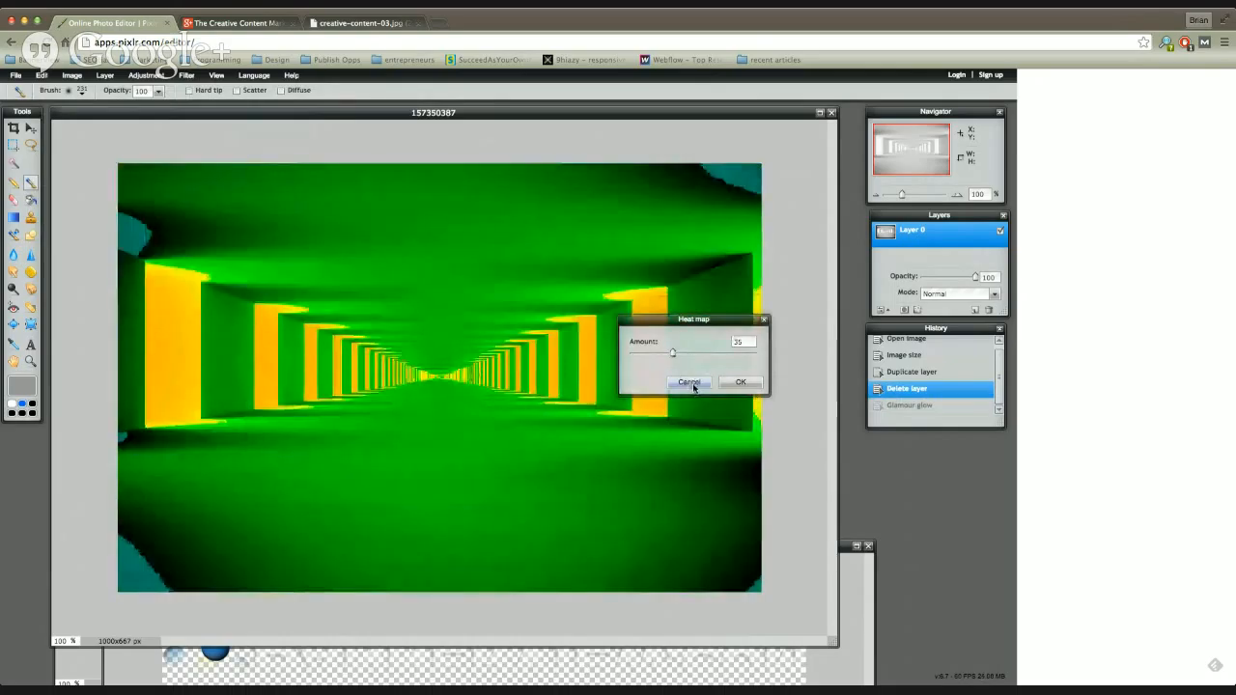
{"action": "left_click", "coordinate": [693, 382]}
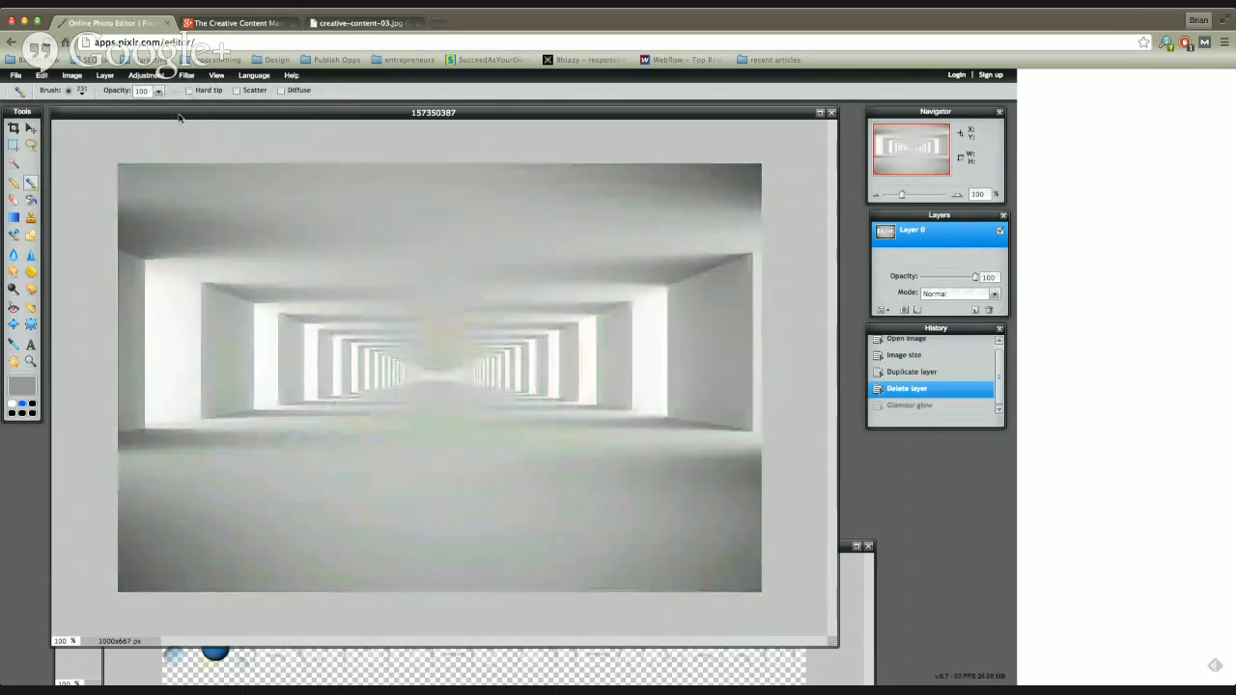
{"action": "left_click_drag", "start_coordinate": [178, 115], "coordinate": [188, 118]}
{"action": "left_click", "coordinate": [184, 75]}
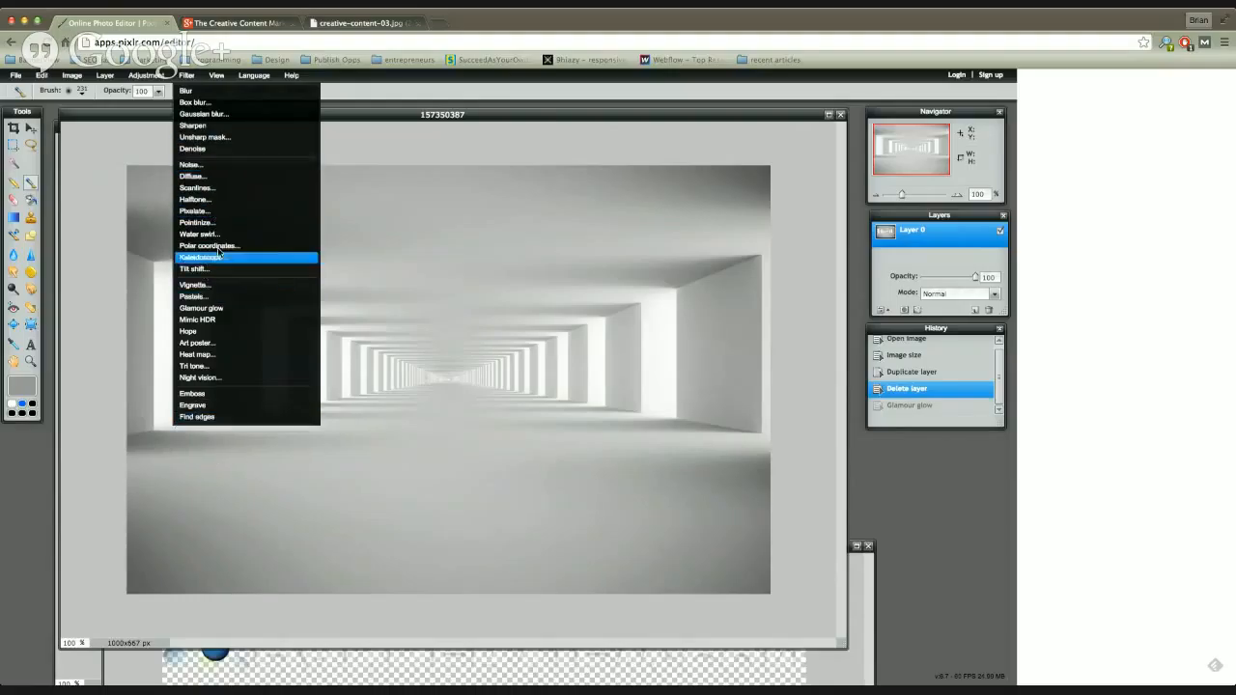
{"action": "mouse_move", "coordinate": [359, 115]}
{"action": "left_mouse_down"}
{"action": "mouse_move", "coordinate": [355, 163]}
{"action": "mouse_move", "coordinate": [359, 117]}
{"action": "left_mouse_up"}
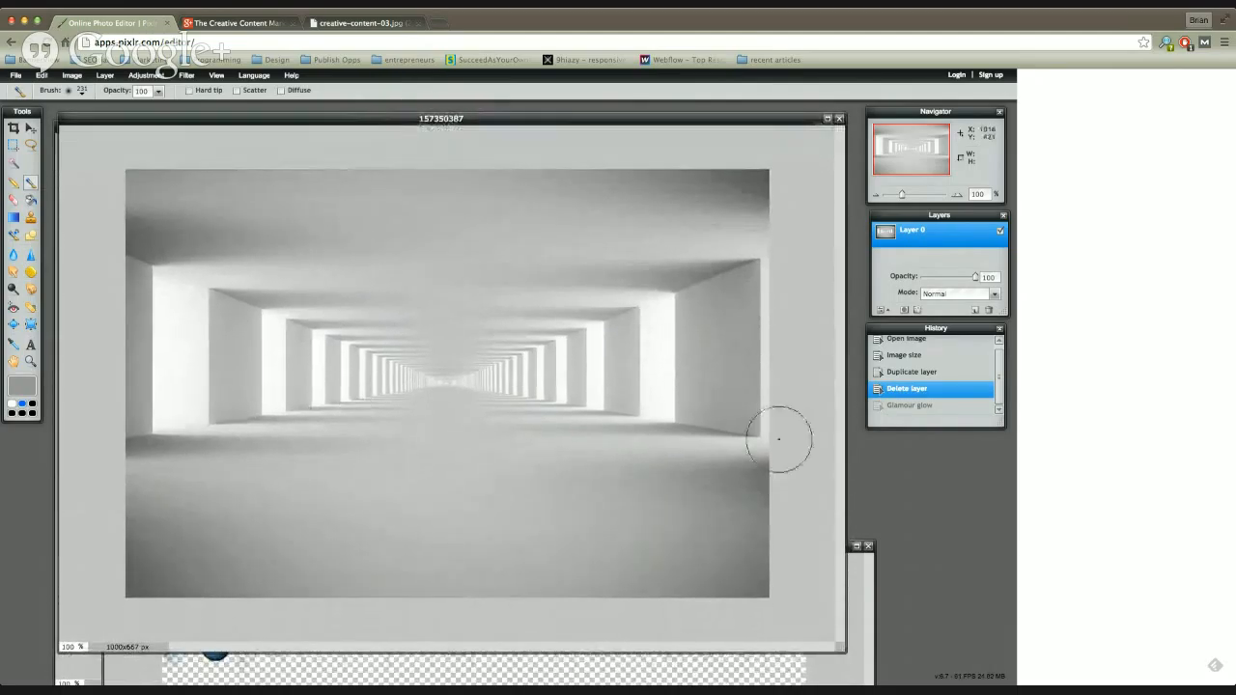
Step: Bring the logo-bold image into full view, select all of it and copy it
{"action": "left_click", "coordinate": [857, 585]}
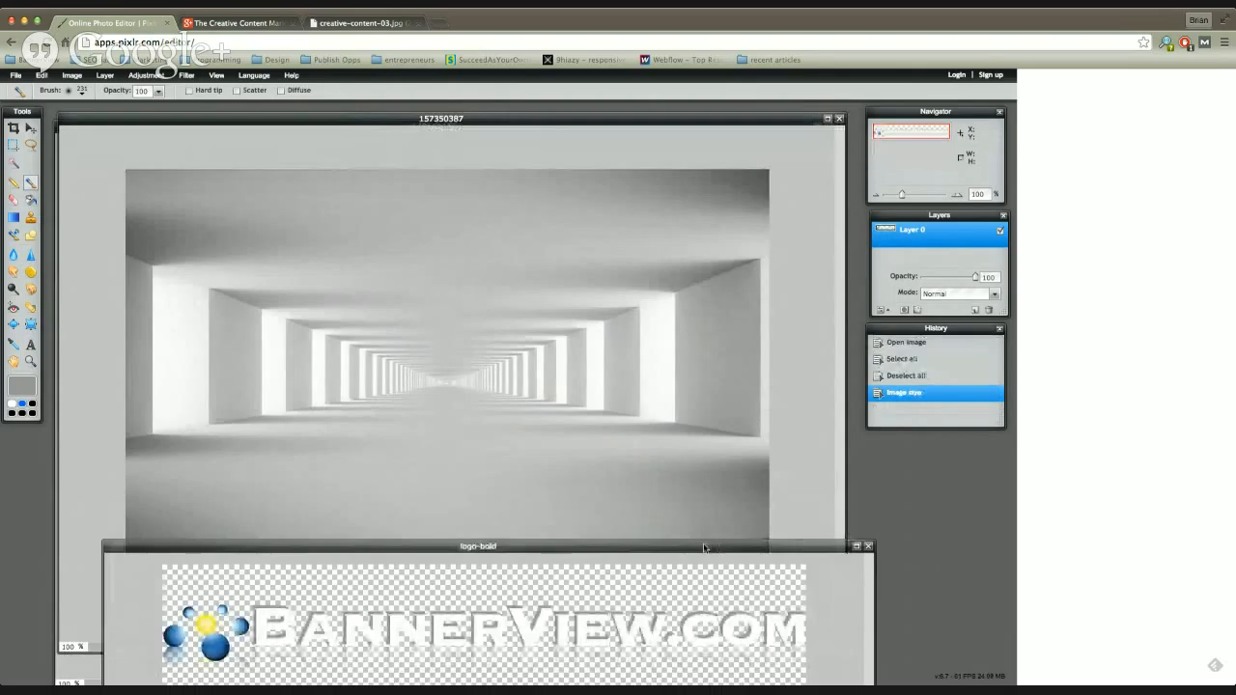
{"action": "left_click_drag", "start_coordinate": [703, 548], "coordinate": [680, 344]}
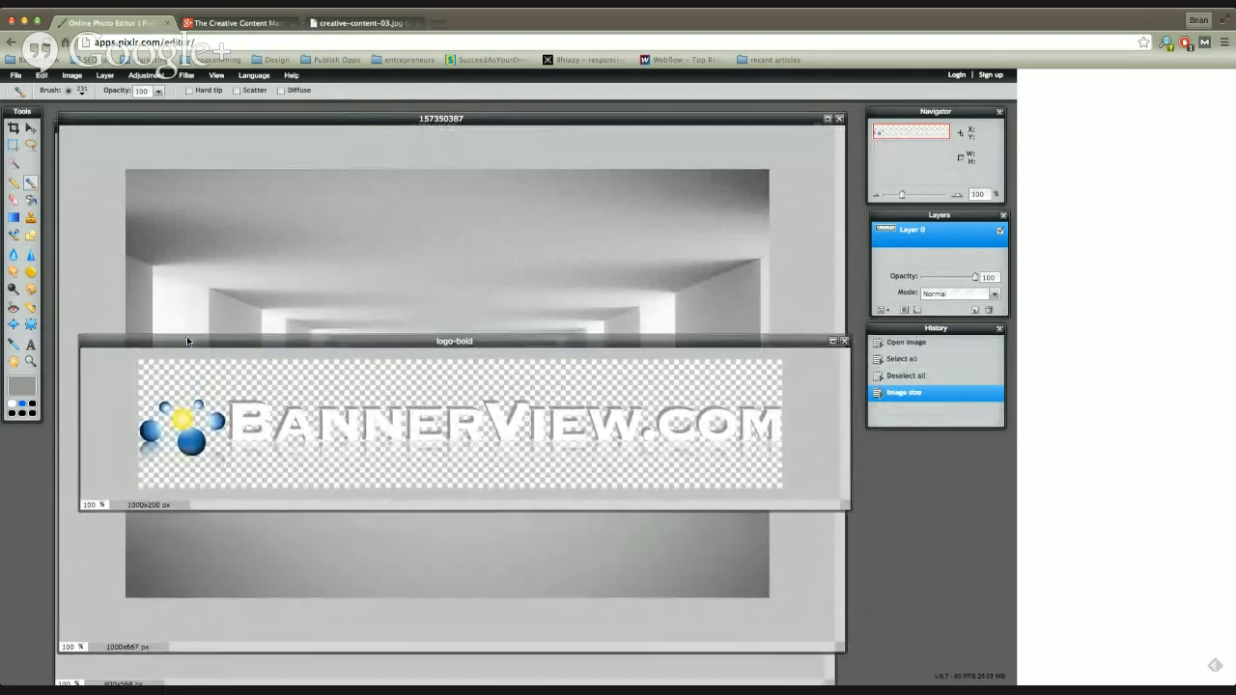
{"action": "key", "text": "ctrl+a"}
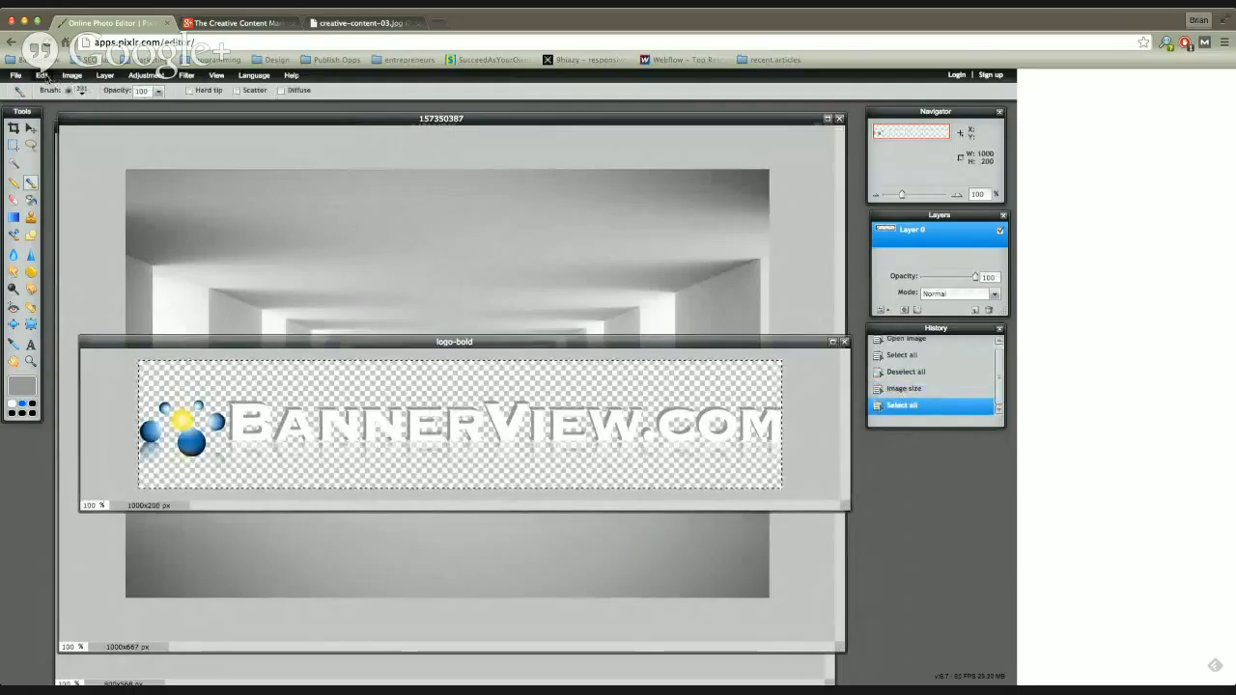
{"action": "left_click", "coordinate": [44, 77]}
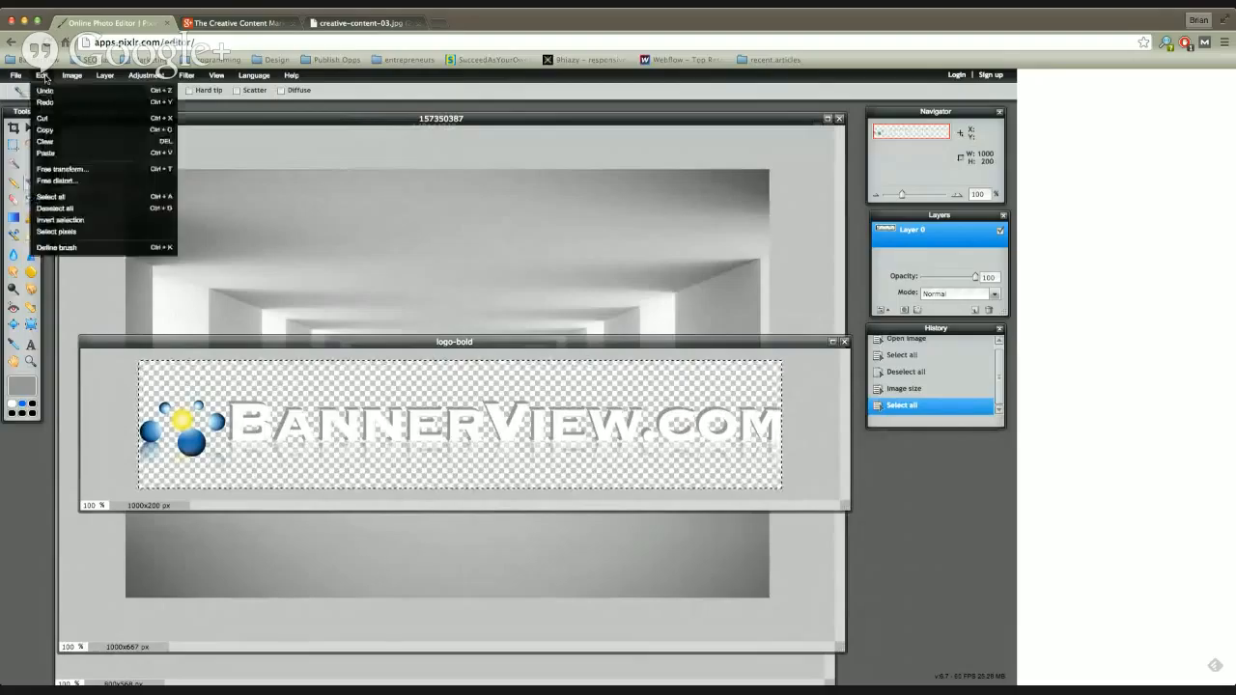
{"action": "left_click", "coordinate": [71, 130]}
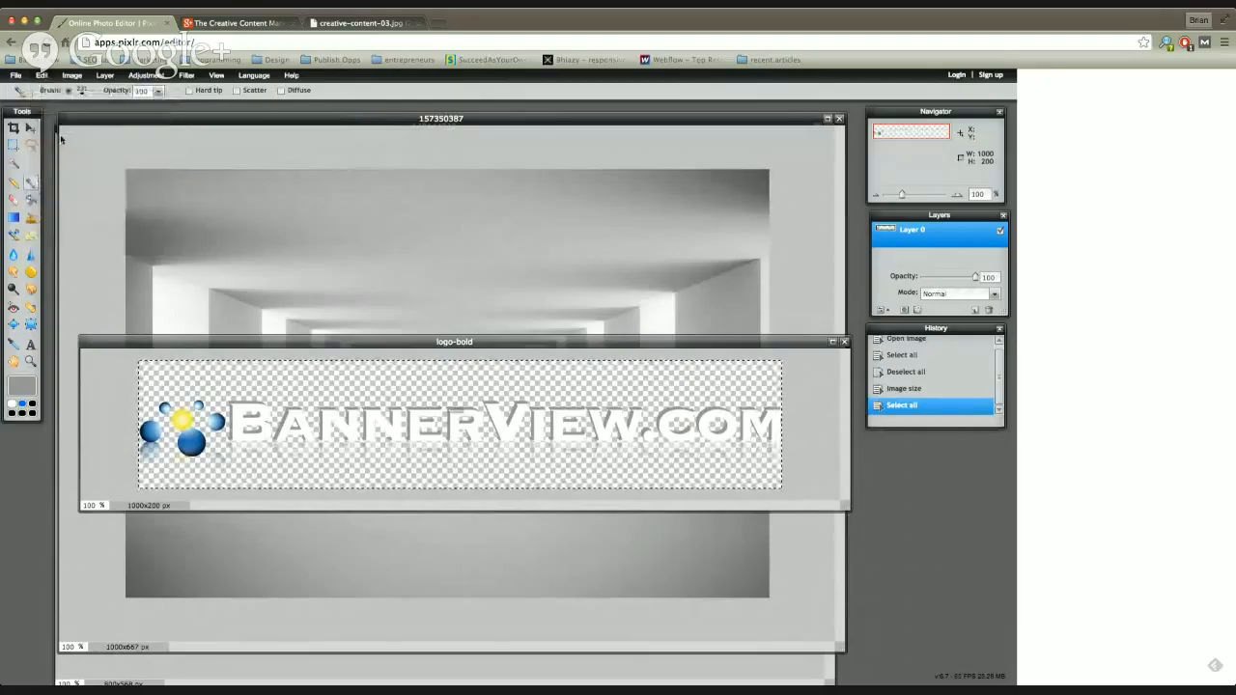
Step: Paste the logo into the tunnel image and move it down onto the tunnel floor
{"action": "left_click", "coordinate": [257, 152]}
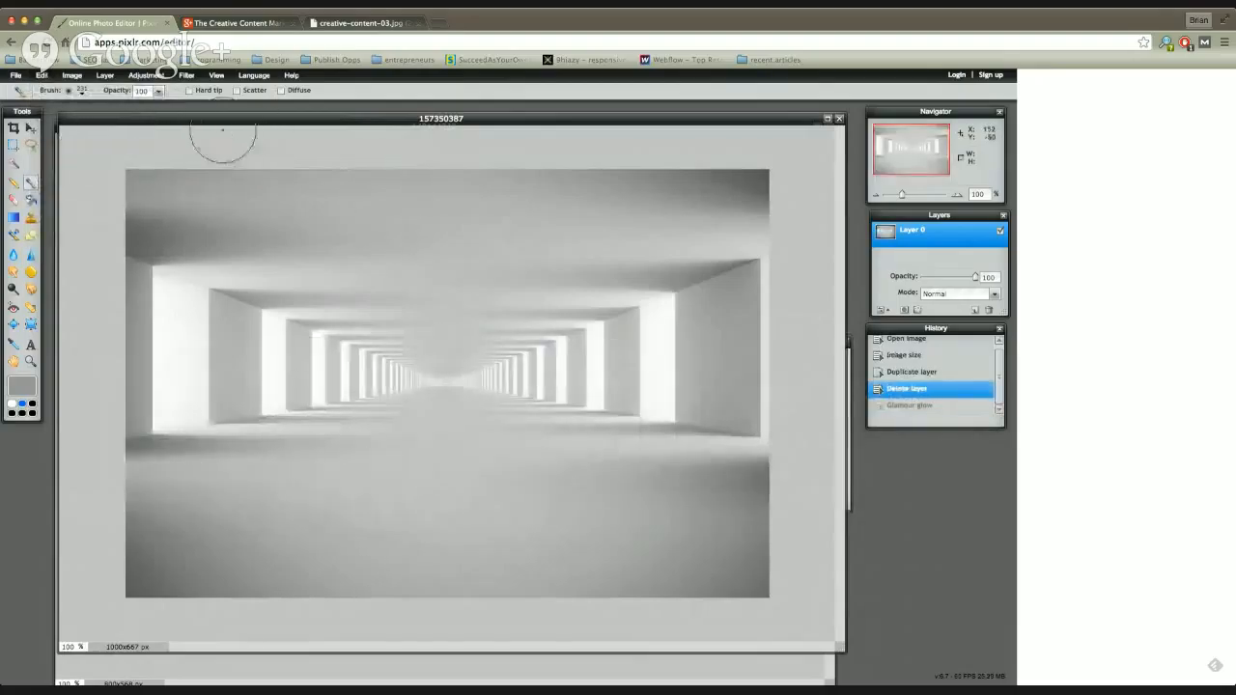
{"action": "left_click", "coordinate": [43, 76]}
{"action": "left_click", "coordinate": [58, 156]}
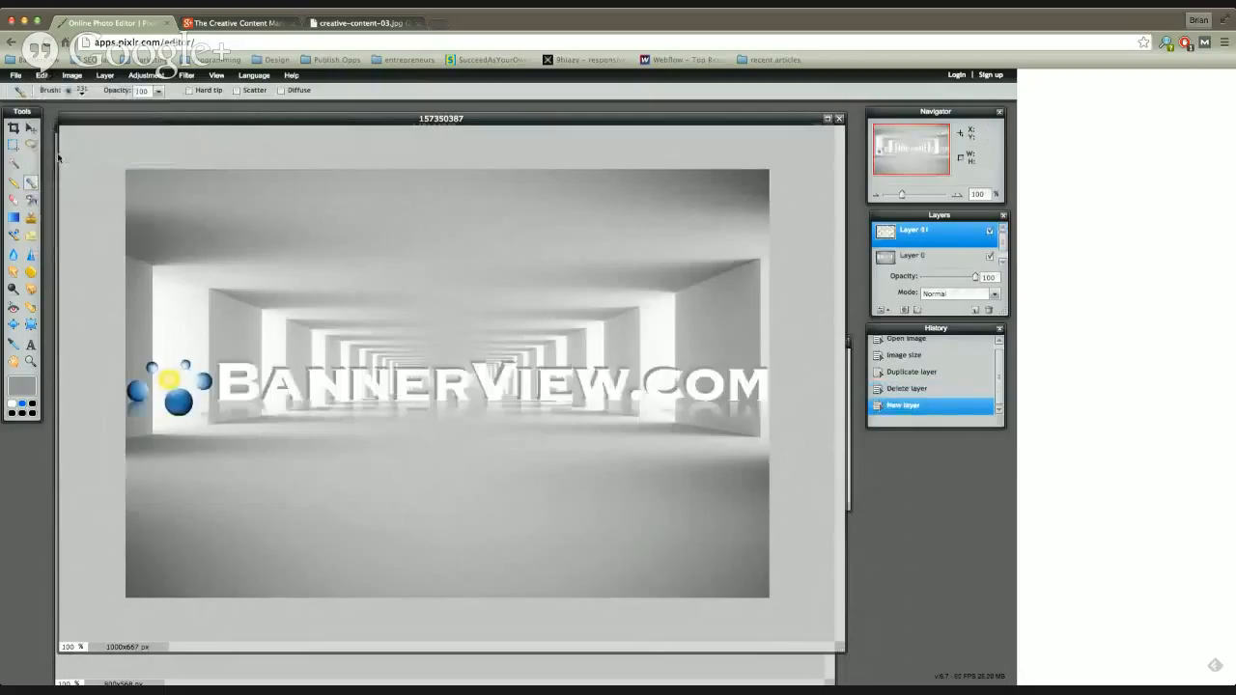
{"action": "left_click", "coordinate": [30, 129]}
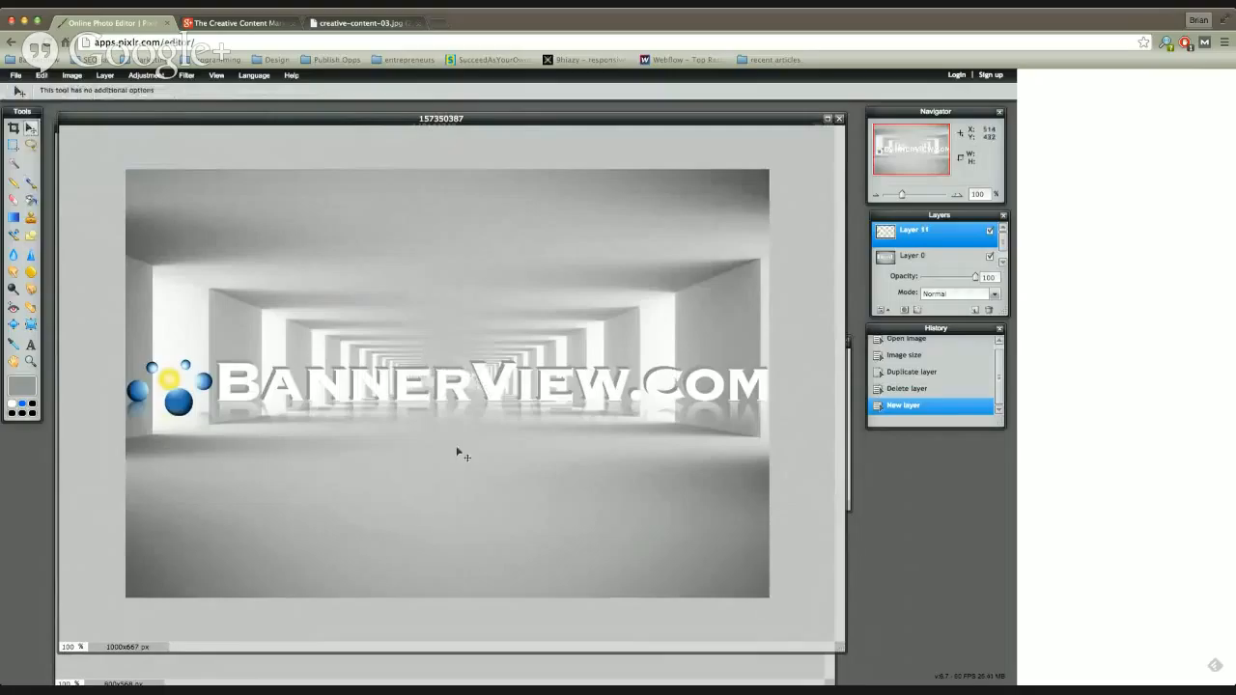
{"action": "left_click_drag", "start_coordinate": [473, 397], "coordinate": [472, 501]}
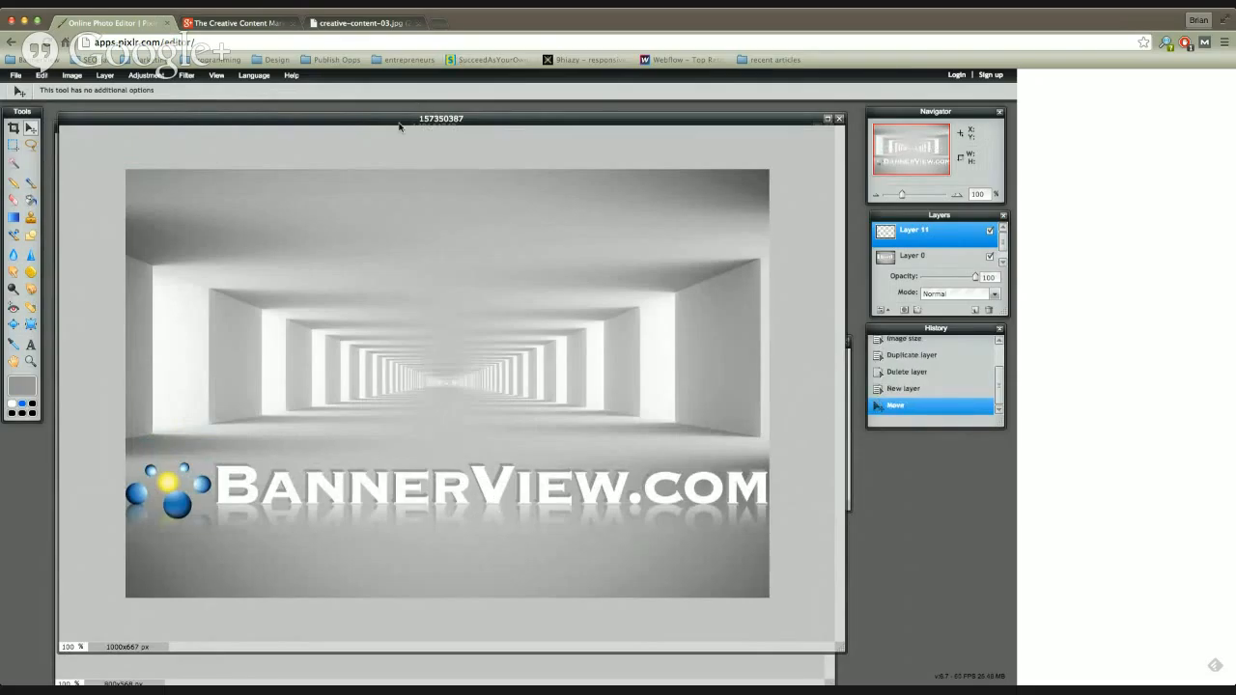
Step: Move the tunnel image window out of the way and bring the 149144342 megaphone cartoon image to the front
{"action": "left_click_drag", "start_coordinate": [413, 118], "coordinate": [417, 256]}
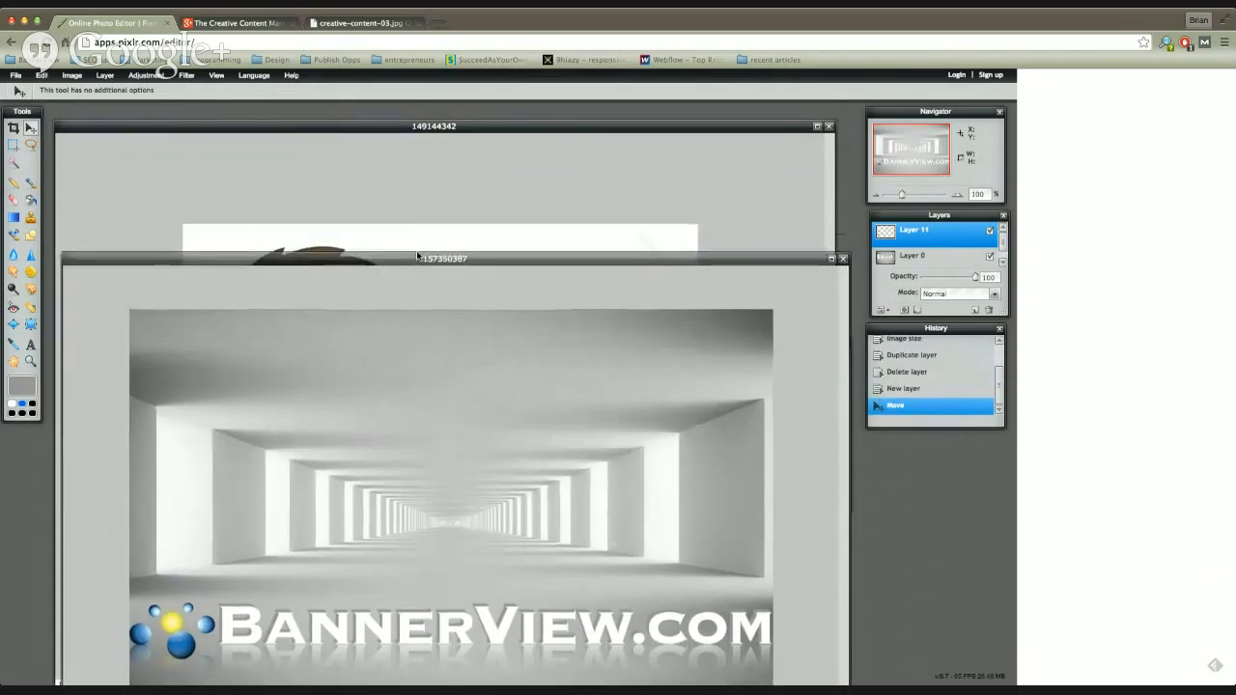
{"action": "left_click", "coordinate": [362, 125]}
{"action": "left_click_drag", "start_coordinate": [361, 125], "coordinate": [359, 113]}
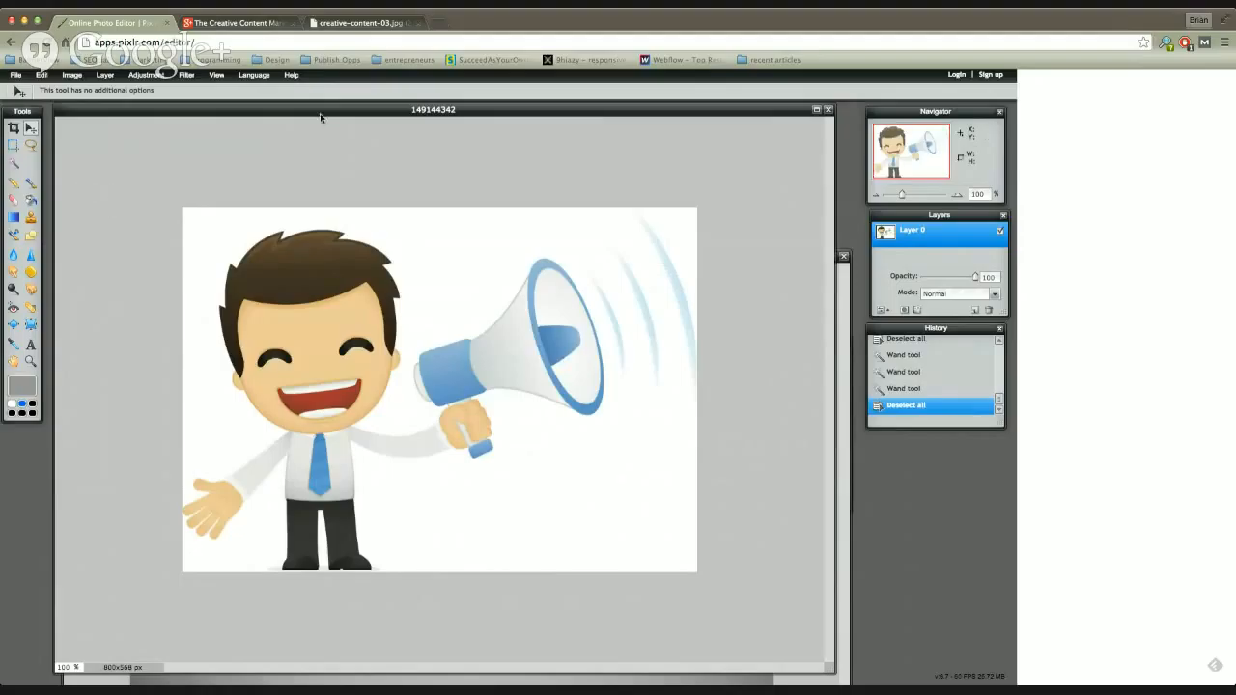
{"action": "mouse_move", "coordinate": [321, 116]}
{"action": "left_mouse_down"}
{"action": "mouse_move", "coordinate": [312, 130]}
{"action": "mouse_move", "coordinate": [328, 113]}
{"action": "left_mouse_up"}
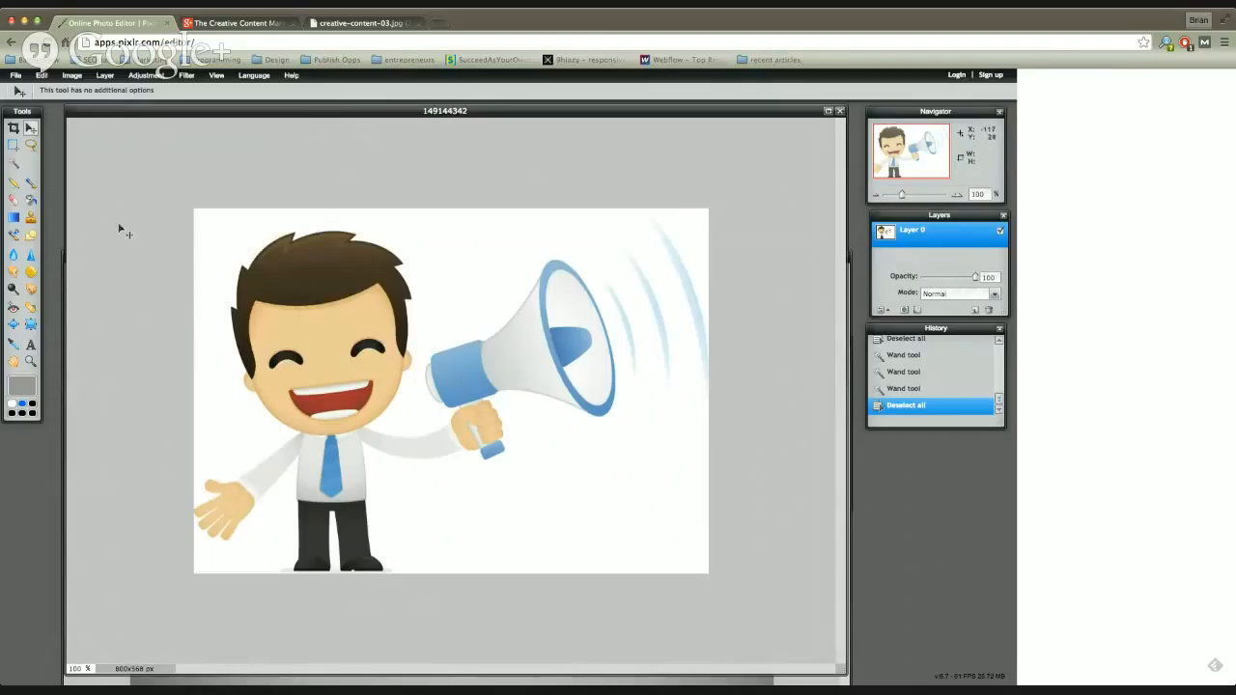
Step: Select the white background with the Wand tool, including the area below the arm and the gap between the legs
{"action": "left_click", "coordinate": [15, 166]}
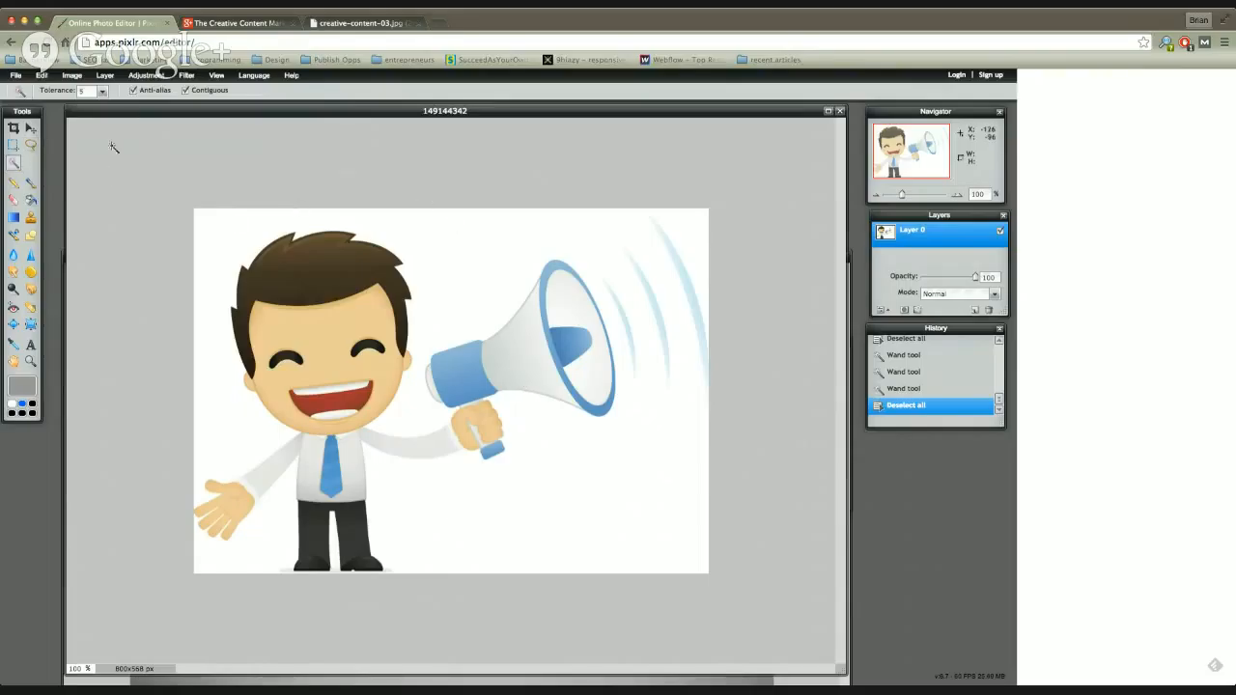
{"action": "left_click", "coordinate": [226, 230]}
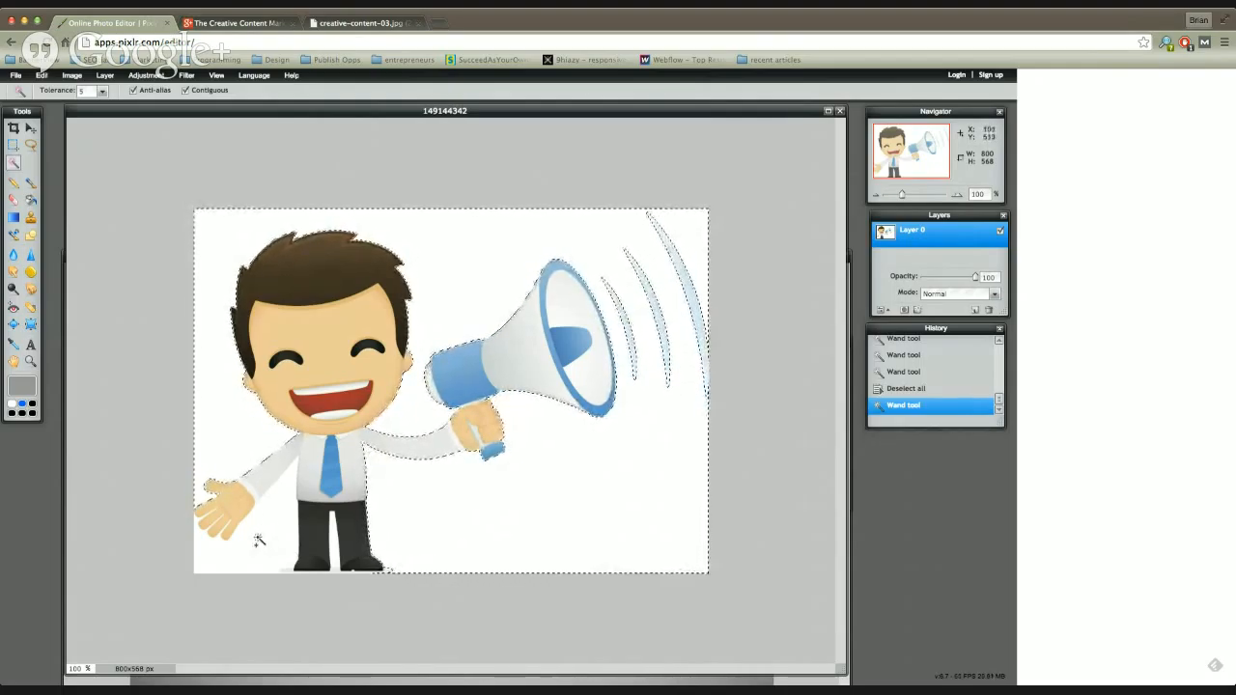
{"action": "left_click", "coordinate": [223, 566], "text": "shift"}
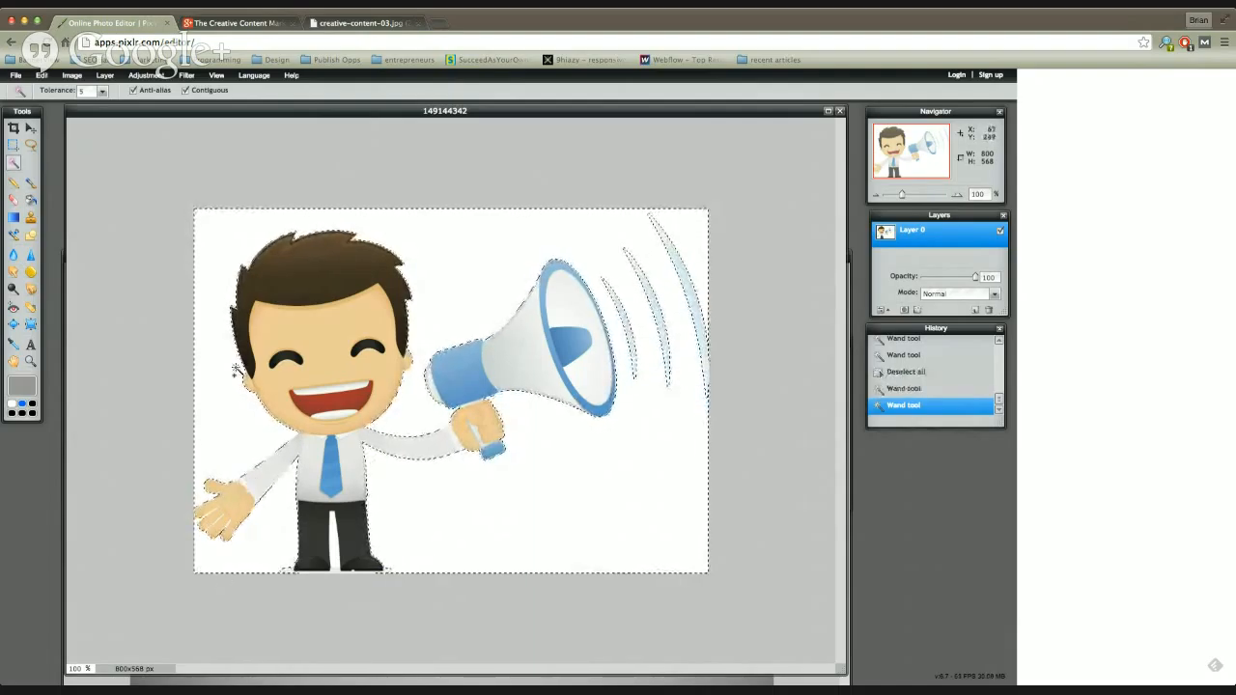
{"action": "left_click", "coordinate": [334, 548], "text": "shift"}
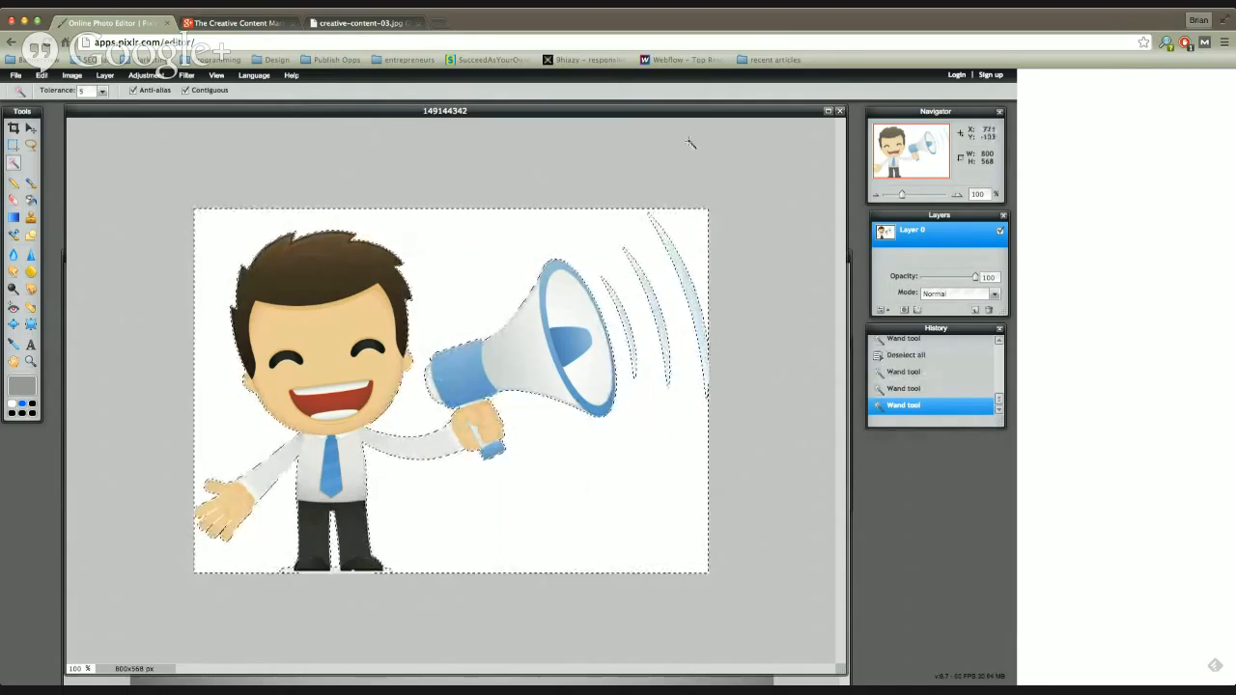
Step: Try clearing the megaphone cartoon with the selection inverted, undo the clearing and invert the selection back to the background
{"action": "left_click", "coordinate": [43, 76]}
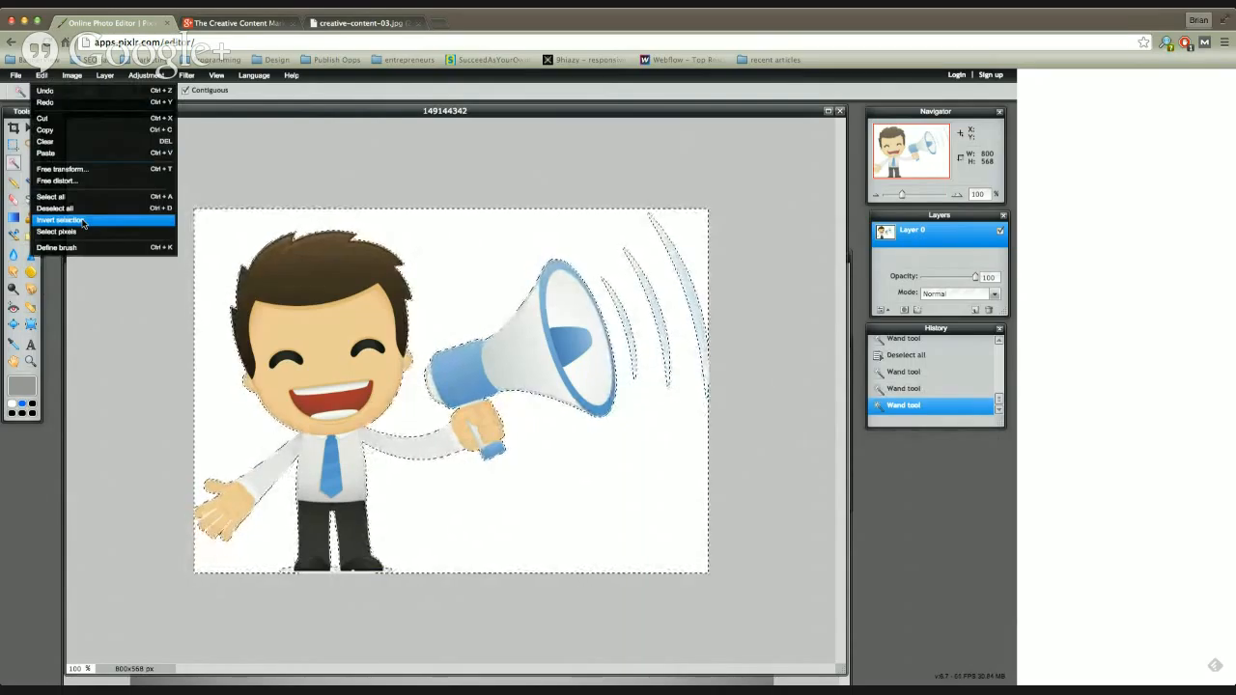
{"action": "left_click", "coordinate": [84, 223]}
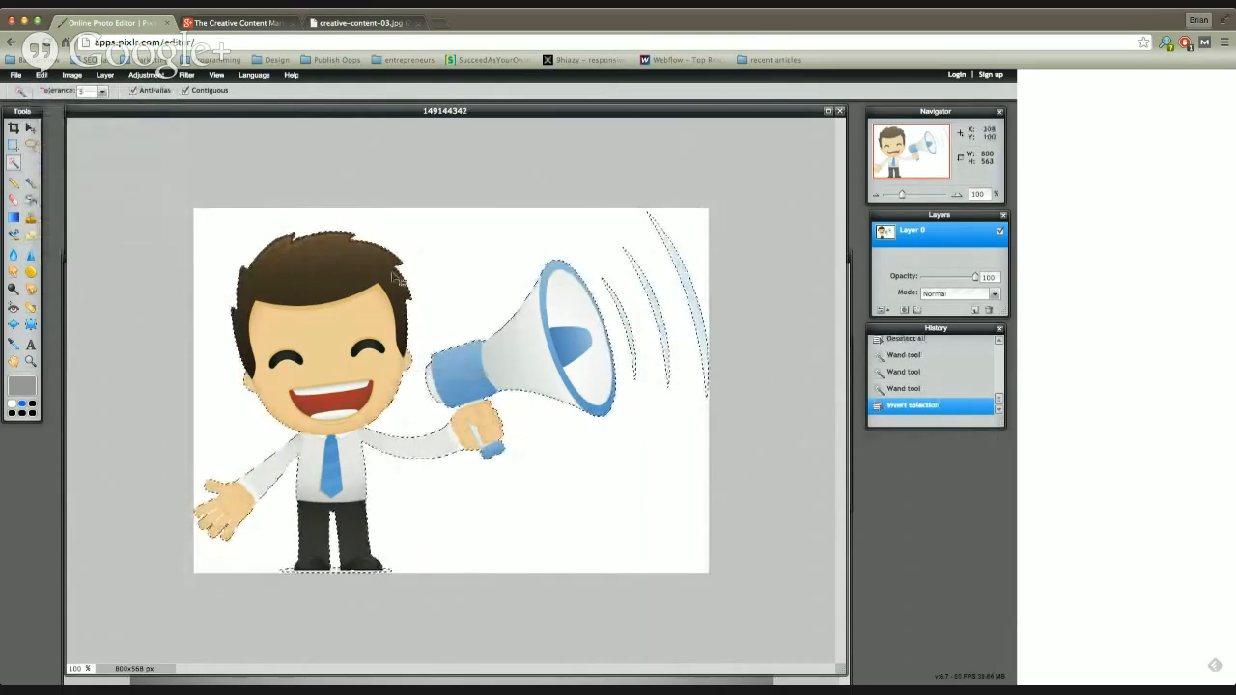
{"action": "left_click", "coordinate": [41, 75]}
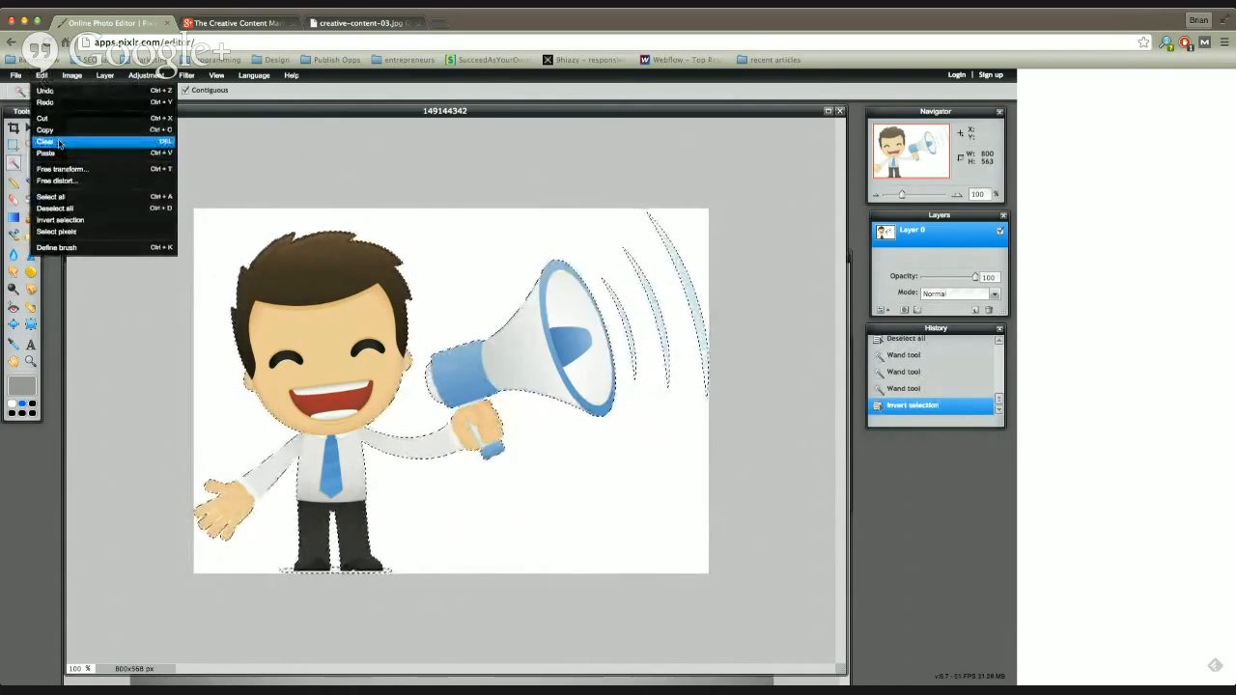
{"action": "left_click", "coordinate": [59, 144]}
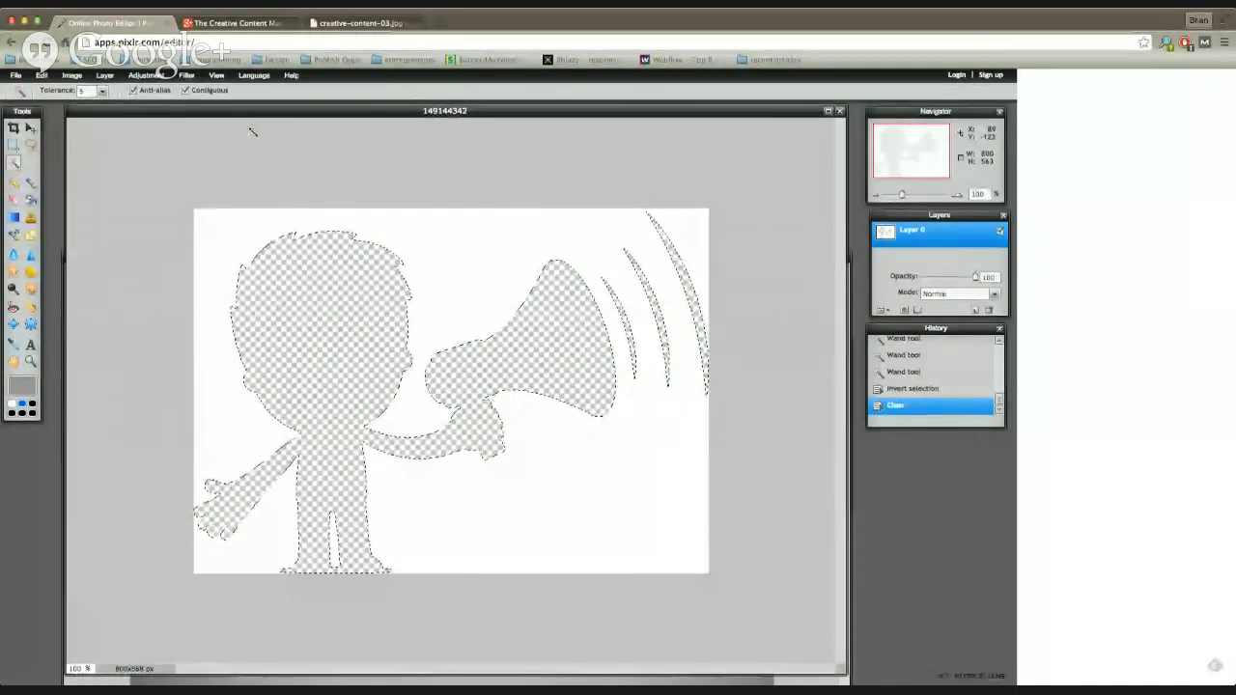
{"action": "key", "text": "ctrl+z"}
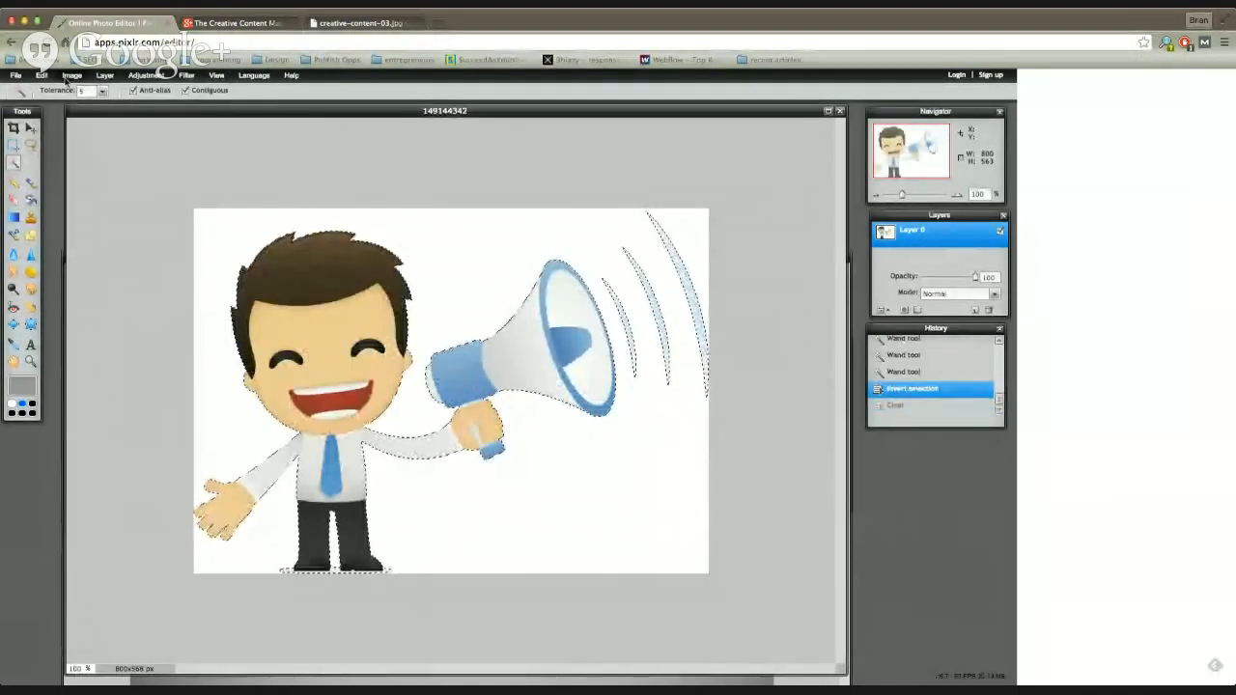
{"action": "left_click", "coordinate": [41, 75]}
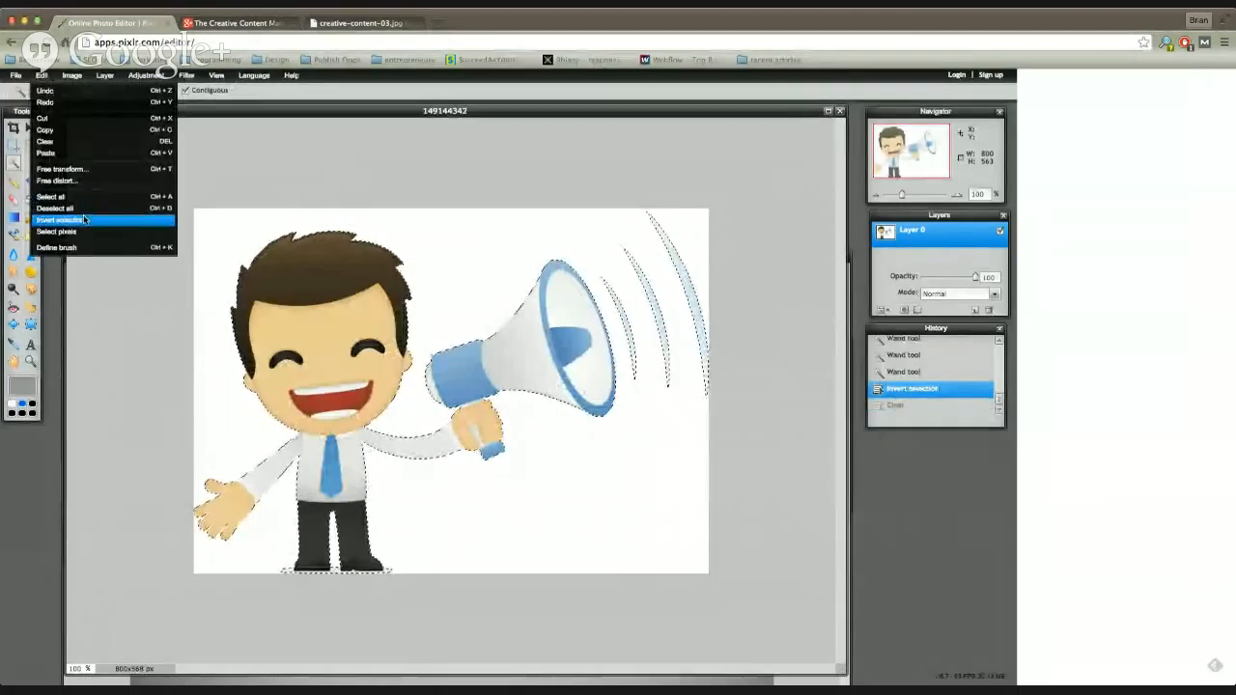
{"action": "left_click", "coordinate": [84, 220]}
Step: Clear the selected white background around the cartoon to transparency and remove the selection
{"action": "left_click", "coordinate": [46, 76]}
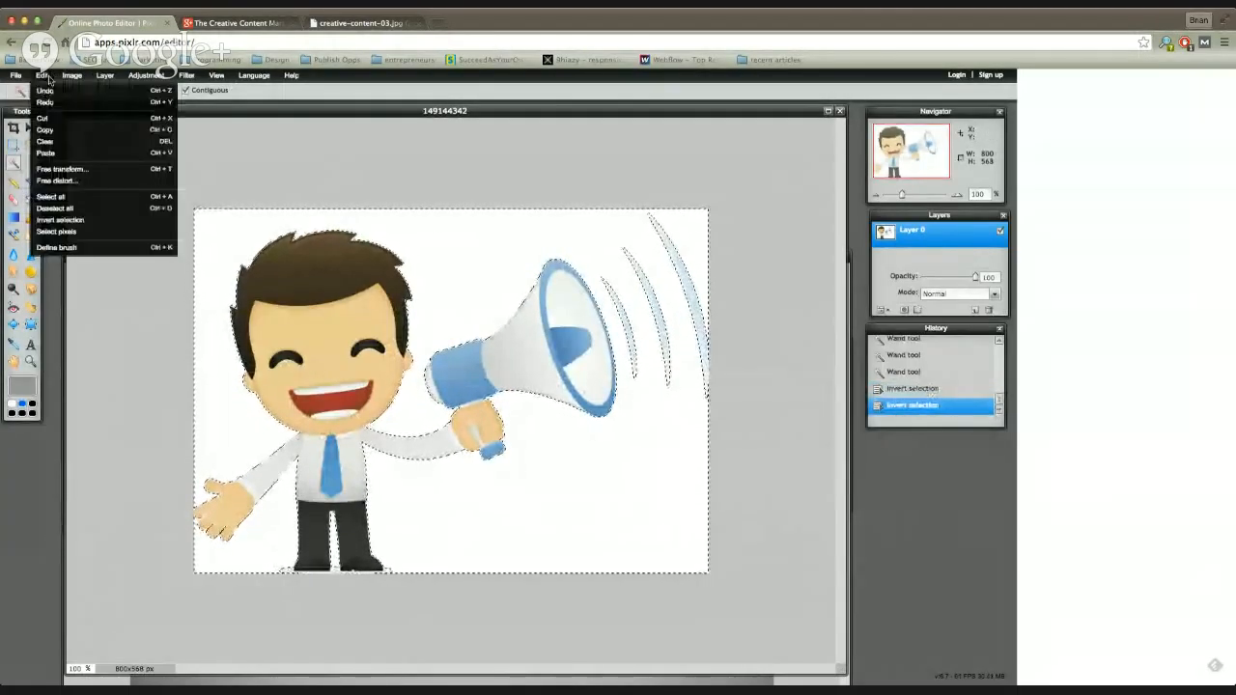
{"action": "left_click", "coordinate": [67, 142]}
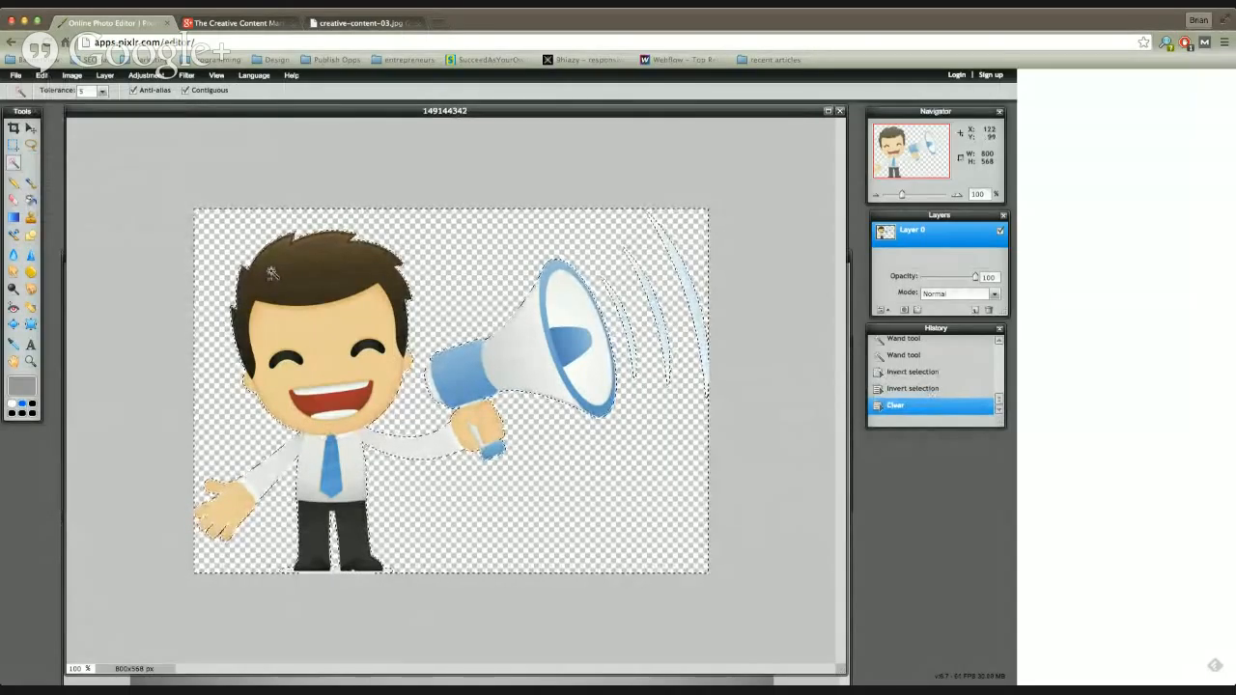
{"action": "key", "text": "ctrl+a"}
{"action": "key", "text": "ctrl+d"}
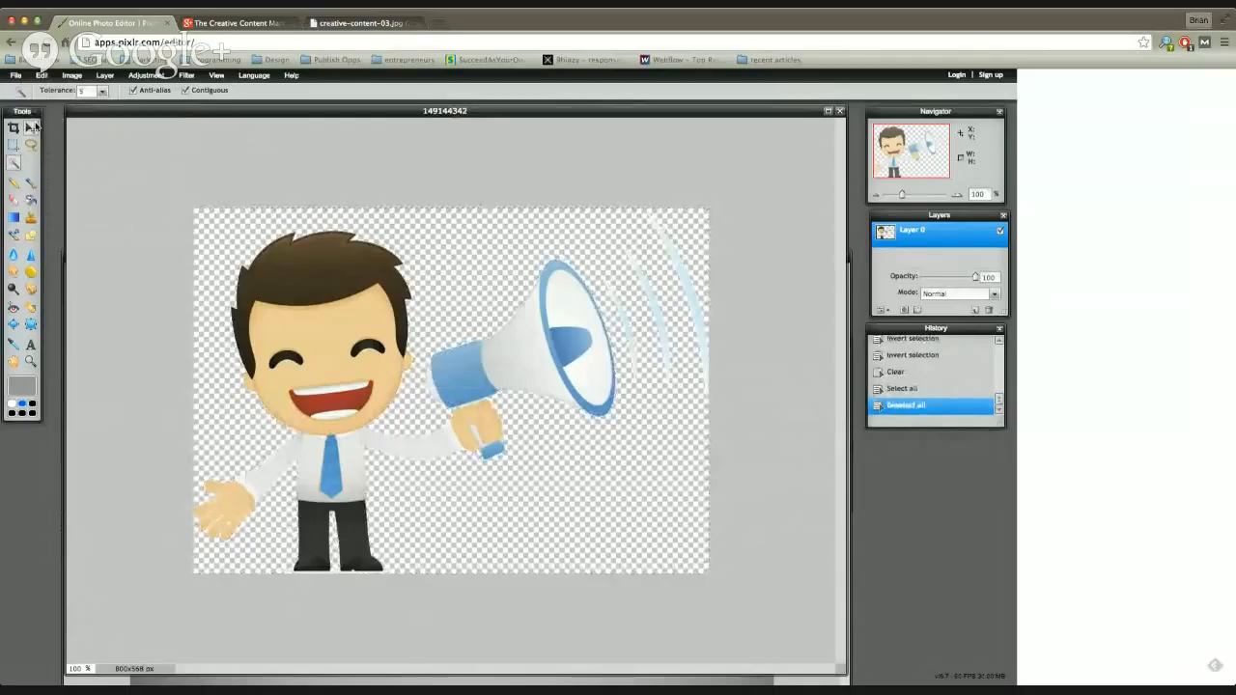
Step: Select all of the cut-out megaphone cartoon image and copy it
{"action": "key", "text": "ctrl+a"}
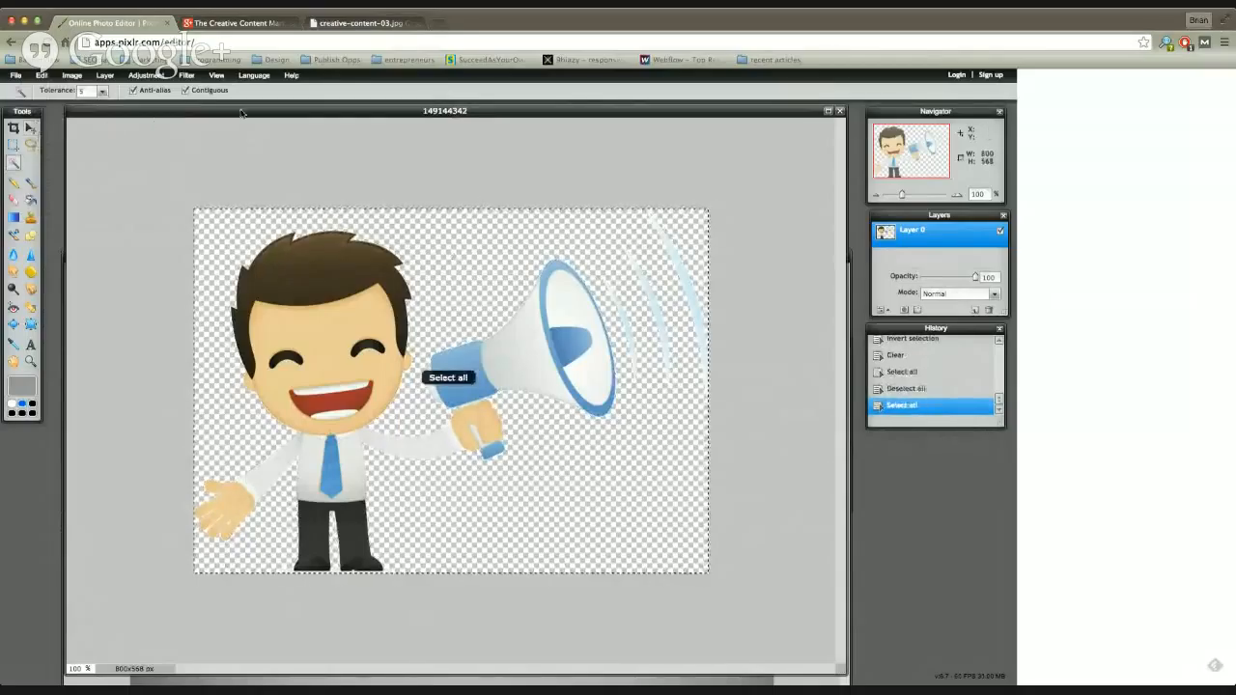
{"action": "left_click", "coordinate": [41, 74]}
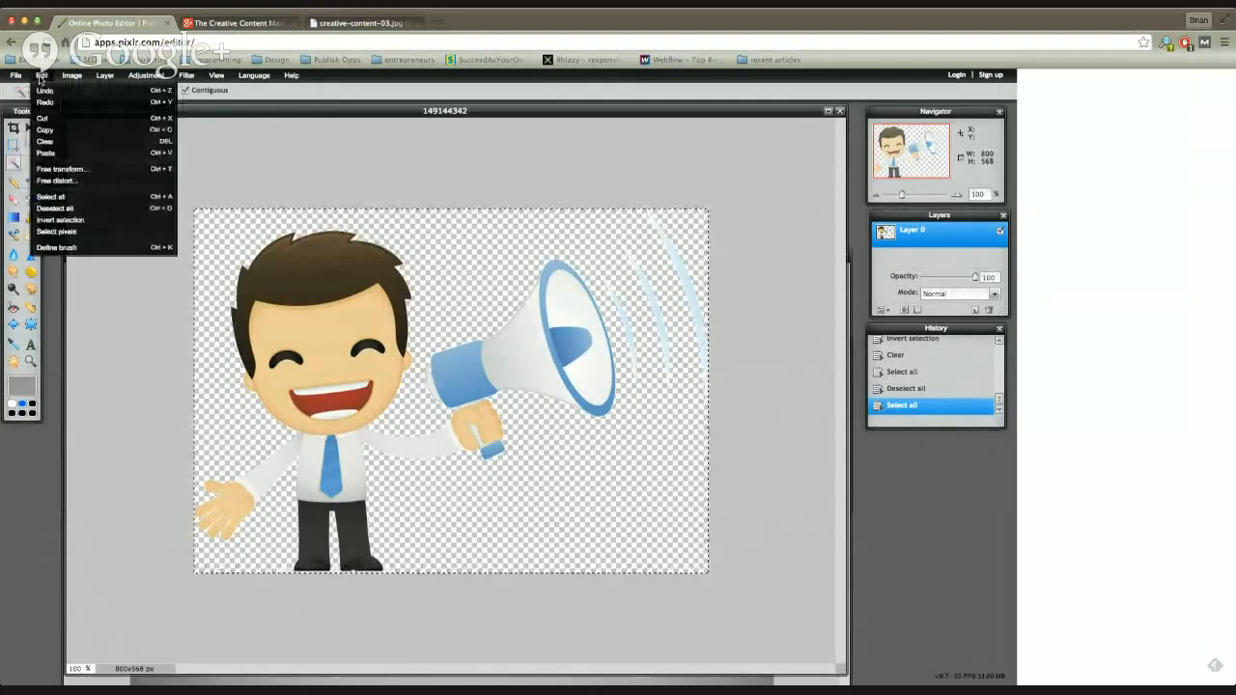
{"action": "left_click", "coordinate": [45, 130]}
Step: Bring the 157350387 tunnel image to the front and paste the cartoon into it as a new layer
{"action": "left_click_drag", "start_coordinate": [220, 117], "coordinate": [196, 316]}
{"action": "left_click_drag", "start_coordinate": [238, 256], "coordinate": [244, 122]}
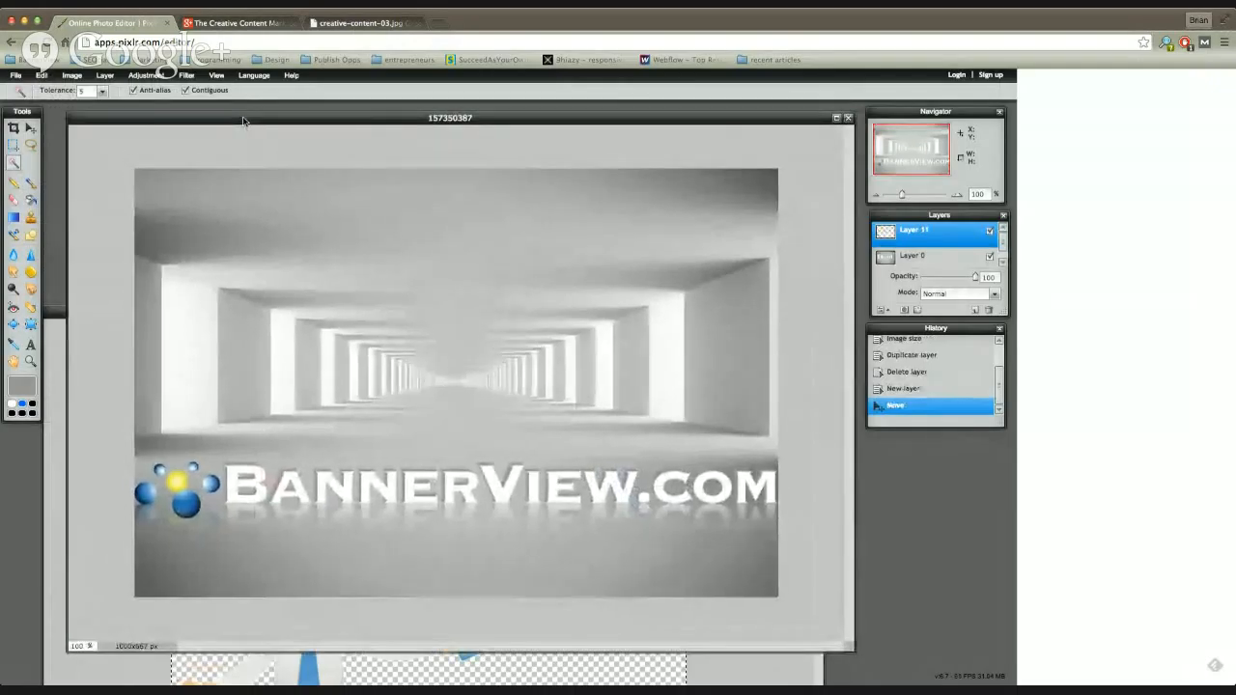
{"action": "left_click", "coordinate": [42, 75]}
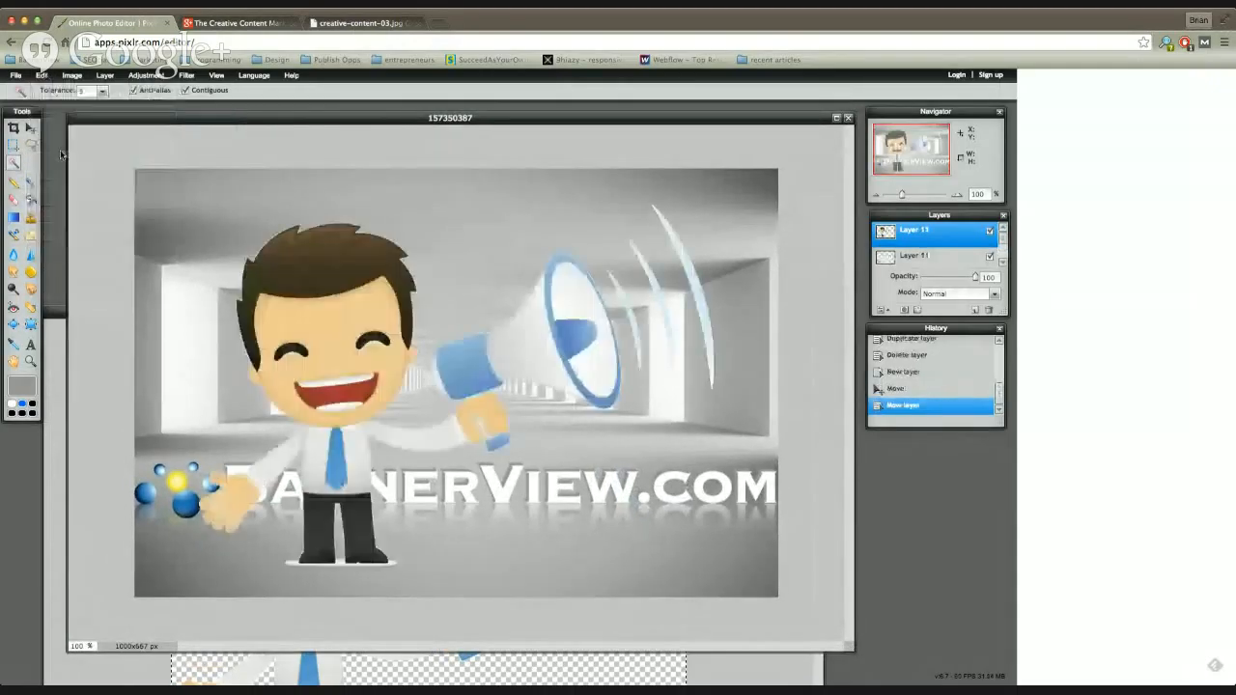
{"action": "left_click", "coordinate": [58, 154]}
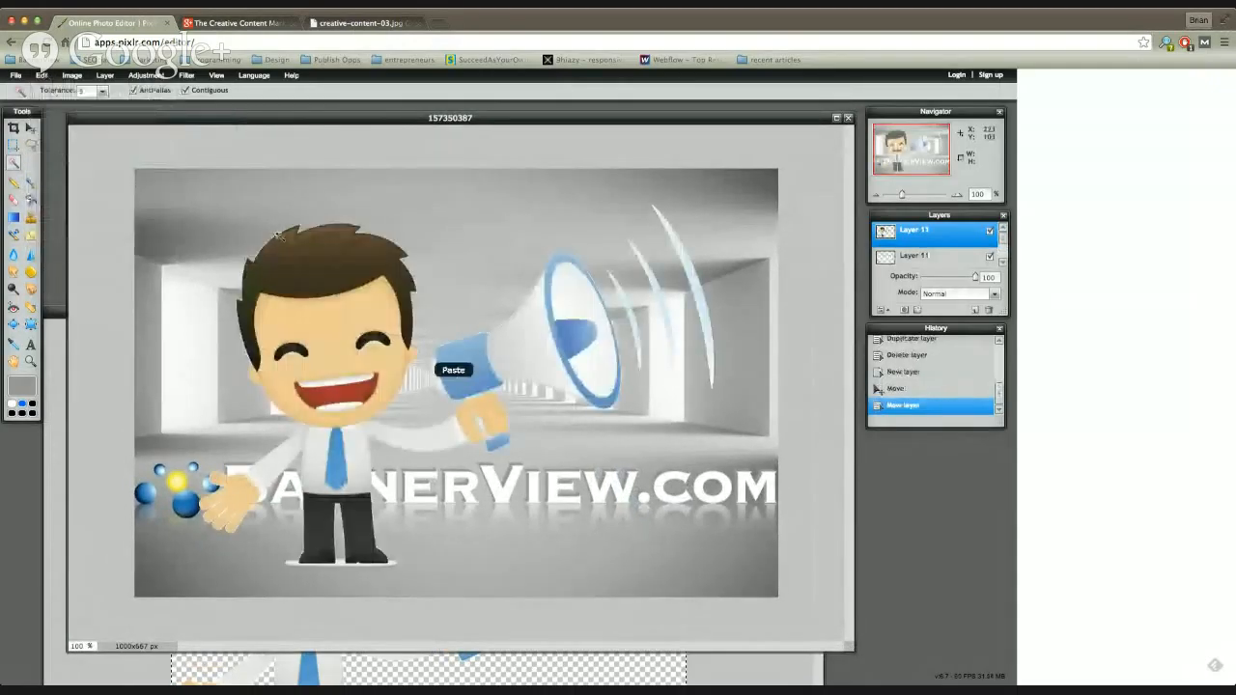
Step: Move the pasted cartoon left and up in the tunnel image so its open hand sits over the logo's blue balls
{"action": "left_click", "coordinate": [32, 131]}
{"action": "mouse_move", "coordinate": [325, 370]}
{"action": "left_mouse_down"}
{"action": "mouse_move", "coordinate": [356, 332]}
{"action": "mouse_move", "coordinate": [306, 371]}
{"action": "left_mouse_up"}
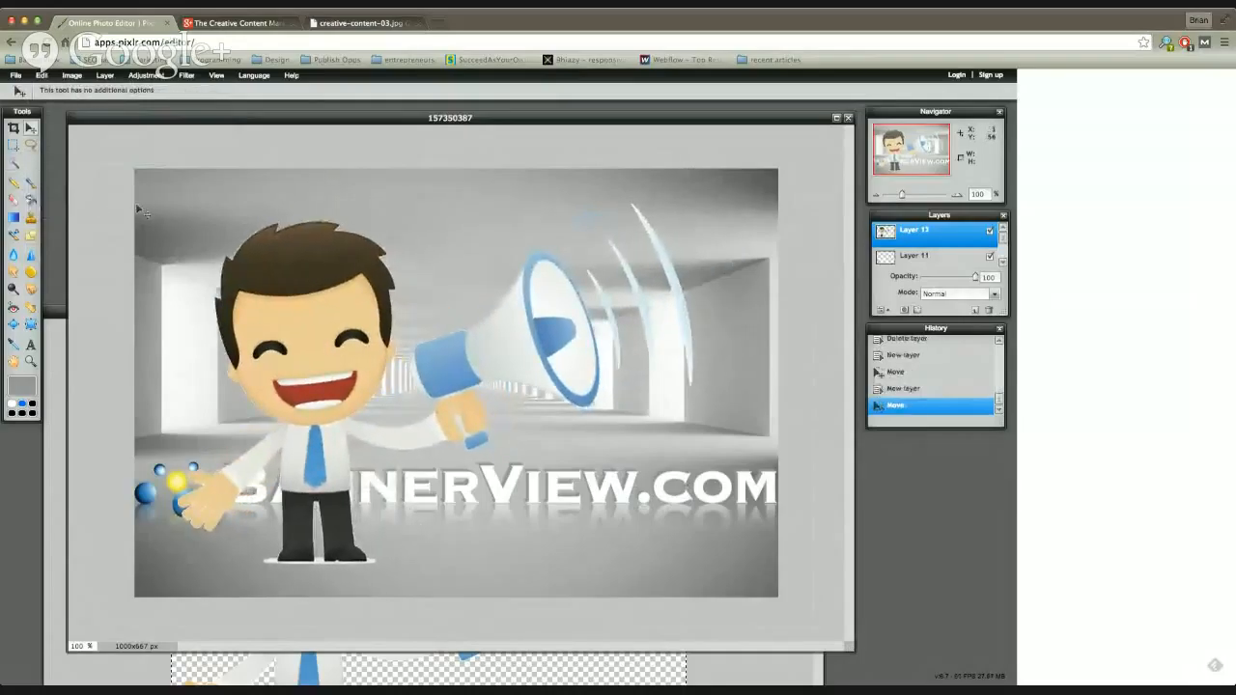
{"action": "left_click", "coordinate": [42, 77]}
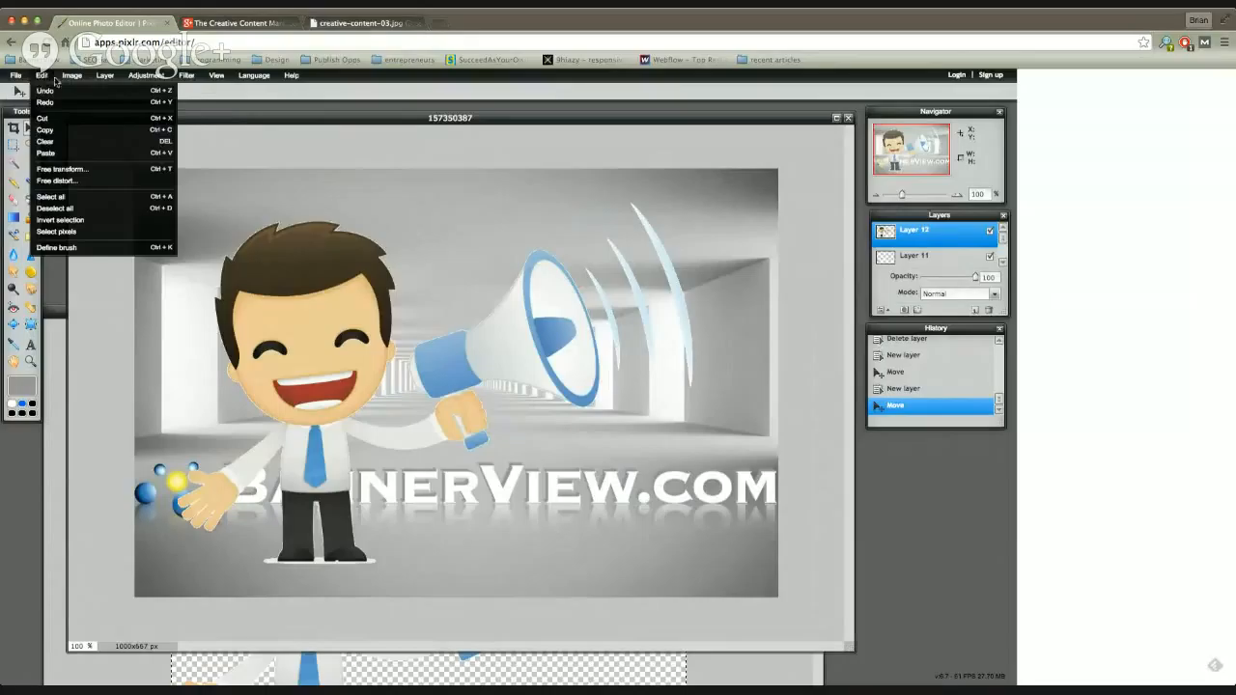
{"action": "left_click", "coordinate": [65, 79]}
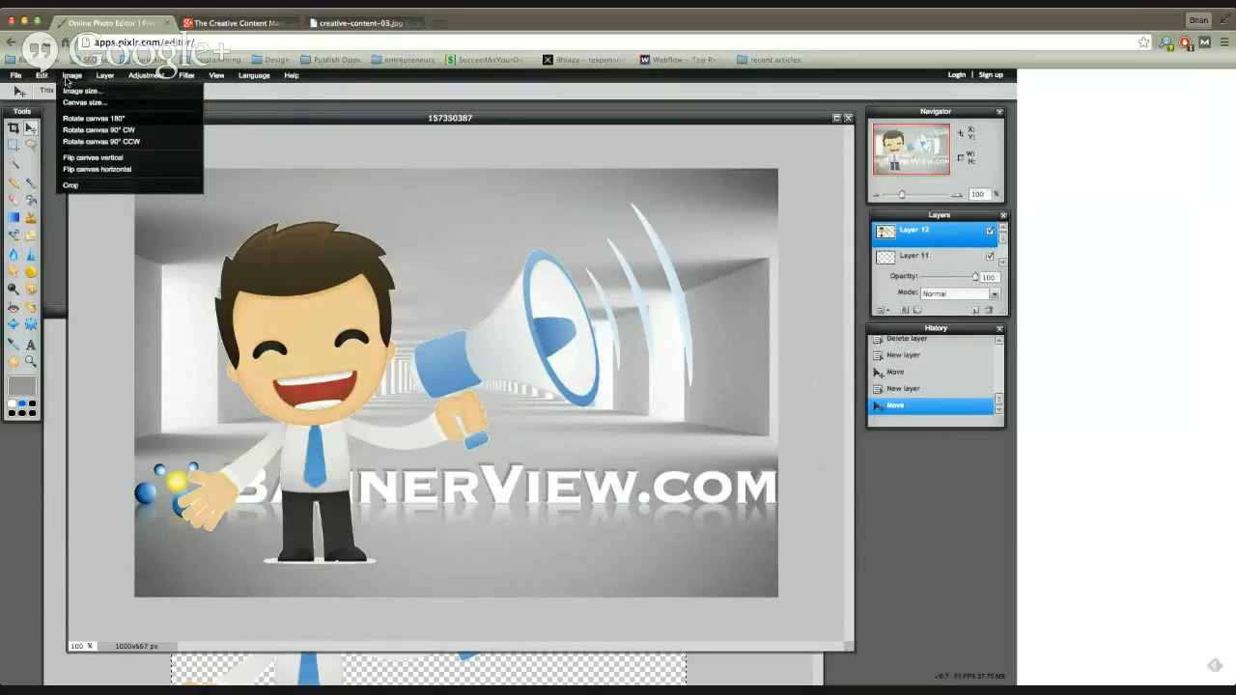
{"action": "mouse_move", "coordinate": [98, 82]}
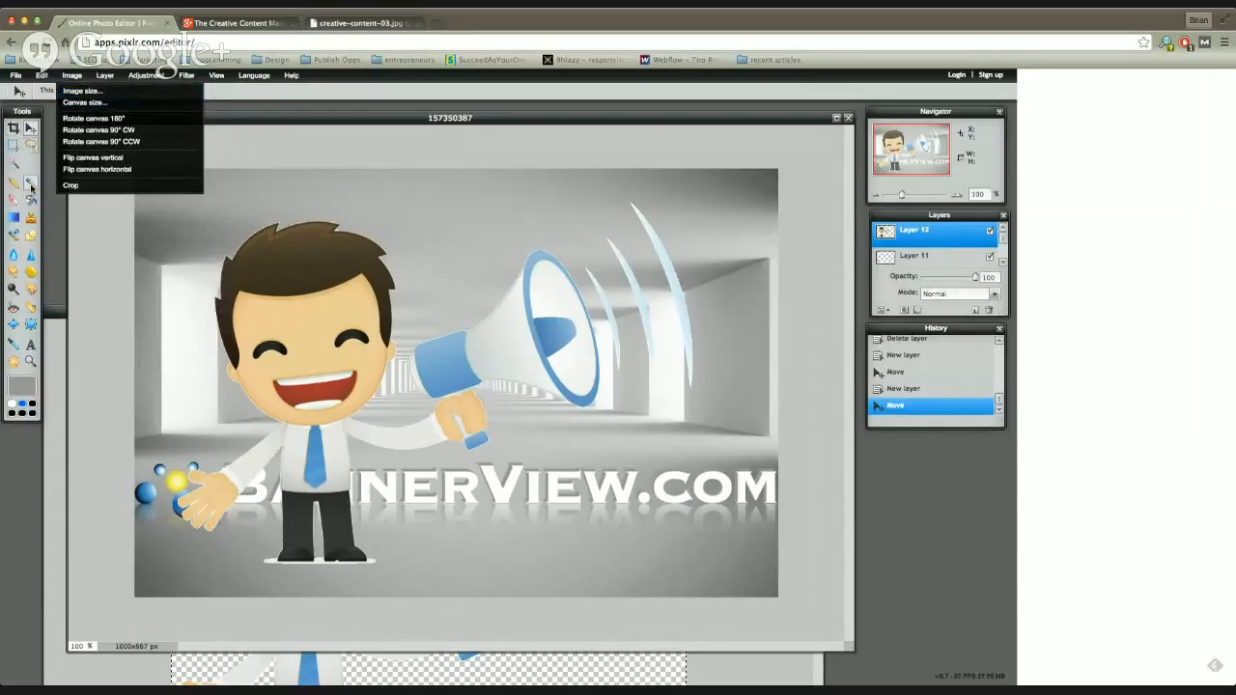
{"action": "left_click_drag", "start_coordinate": [316, 352], "coordinate": [285, 327]}
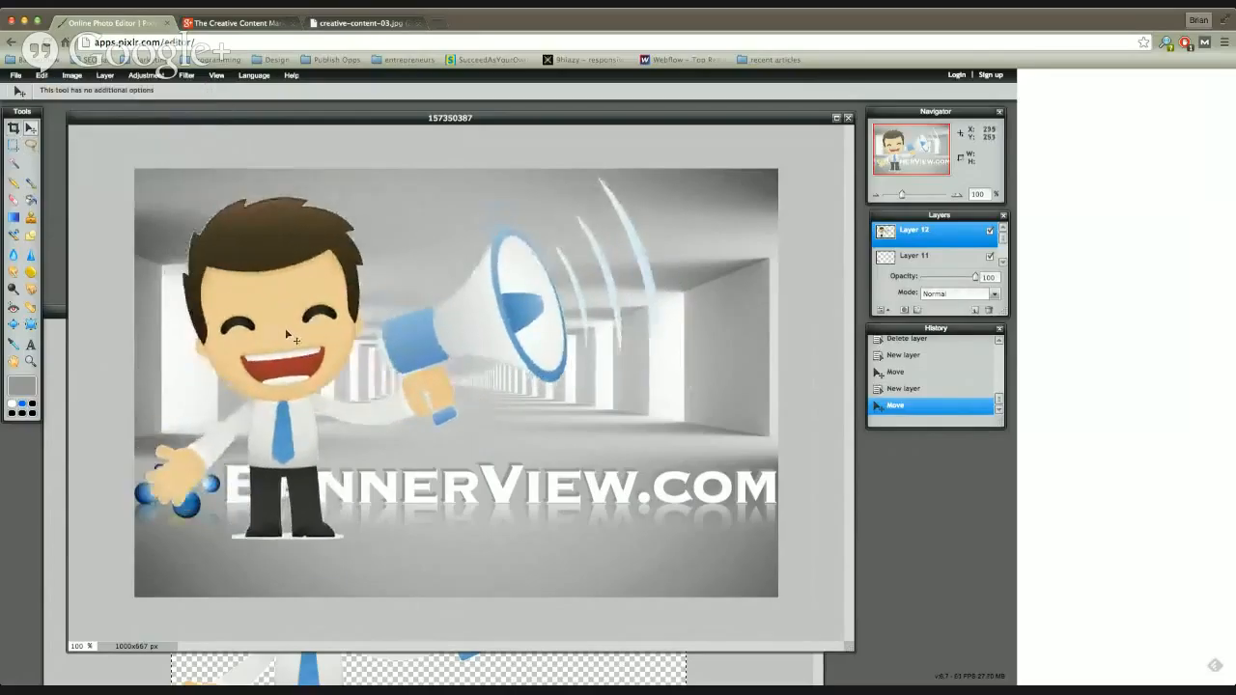
Step: Place the logo layer above the cartoon layer and shift the logo slightly down over the cartoon's feet
{"action": "left_click", "coordinate": [924, 253]}
{"action": "left_click_drag", "start_coordinate": [924, 253], "coordinate": [922, 228]}
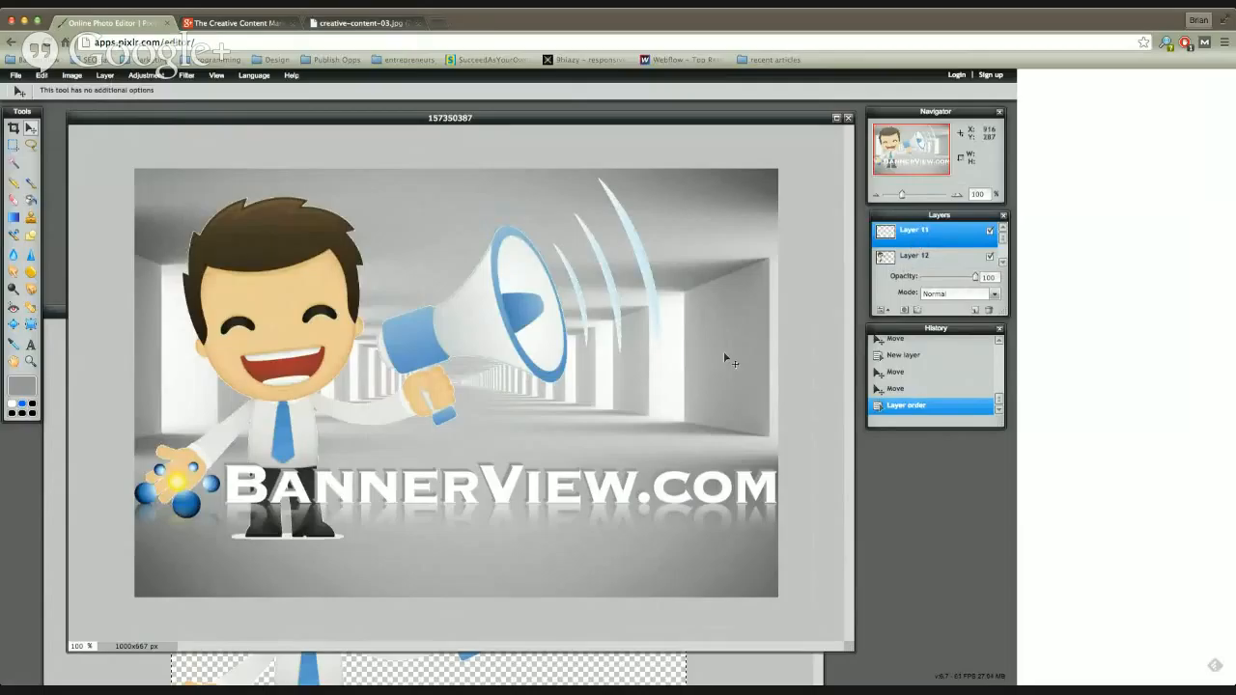
{"action": "left_click_drag", "start_coordinate": [232, 371], "coordinate": [279, 386]}
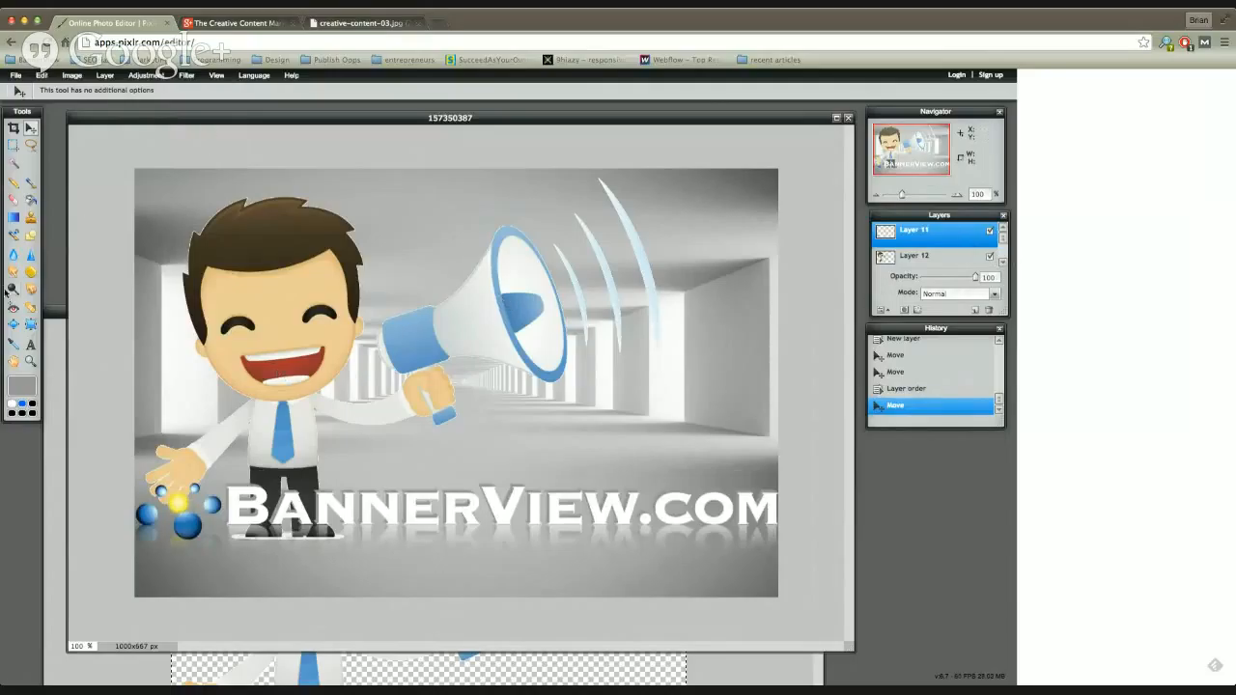
Step: Shrink the logo slightly with Free transform and move it down near the tunnel image's bottom edge
{"action": "left_click", "coordinate": [40, 77]}
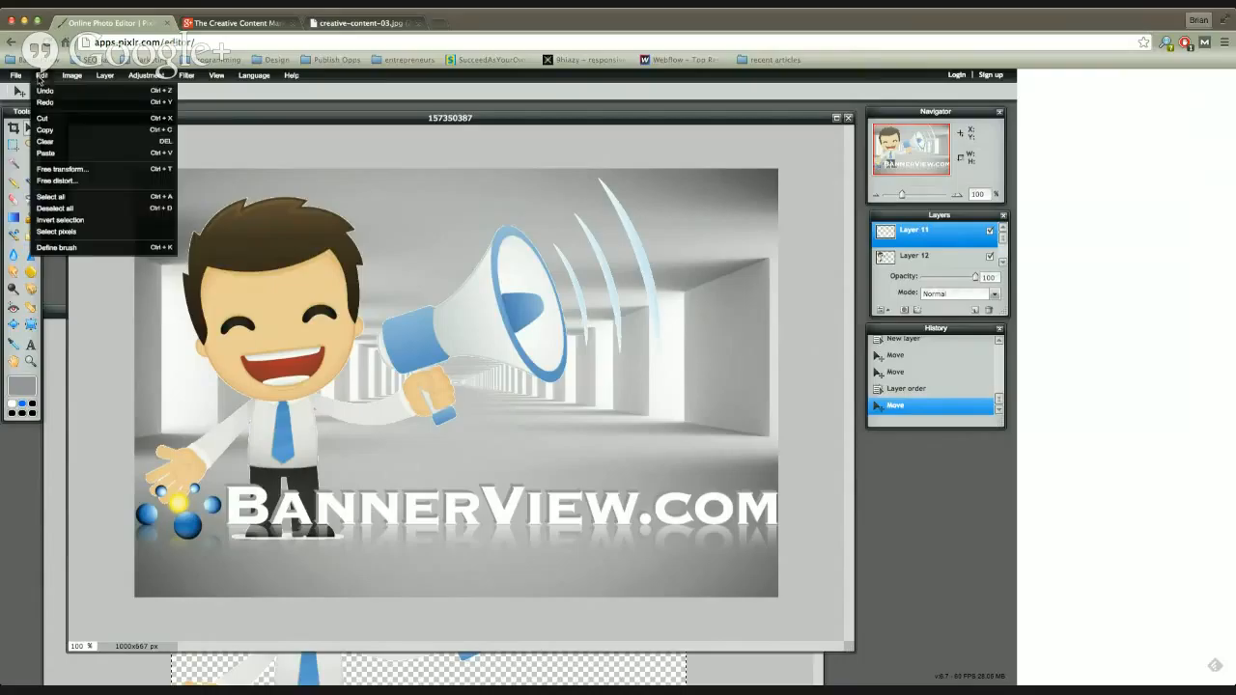
{"action": "left_click", "coordinate": [89, 172]}
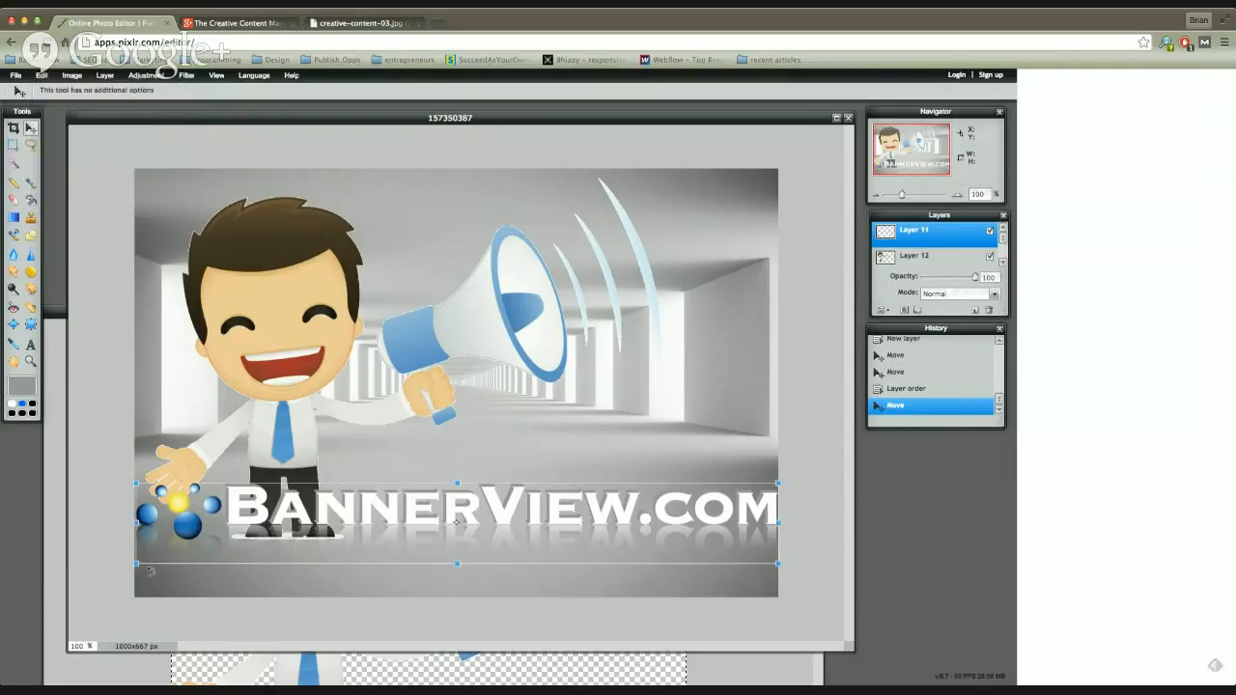
{"action": "left_click_drag", "start_coordinate": [138, 562], "coordinate": [171, 576]}
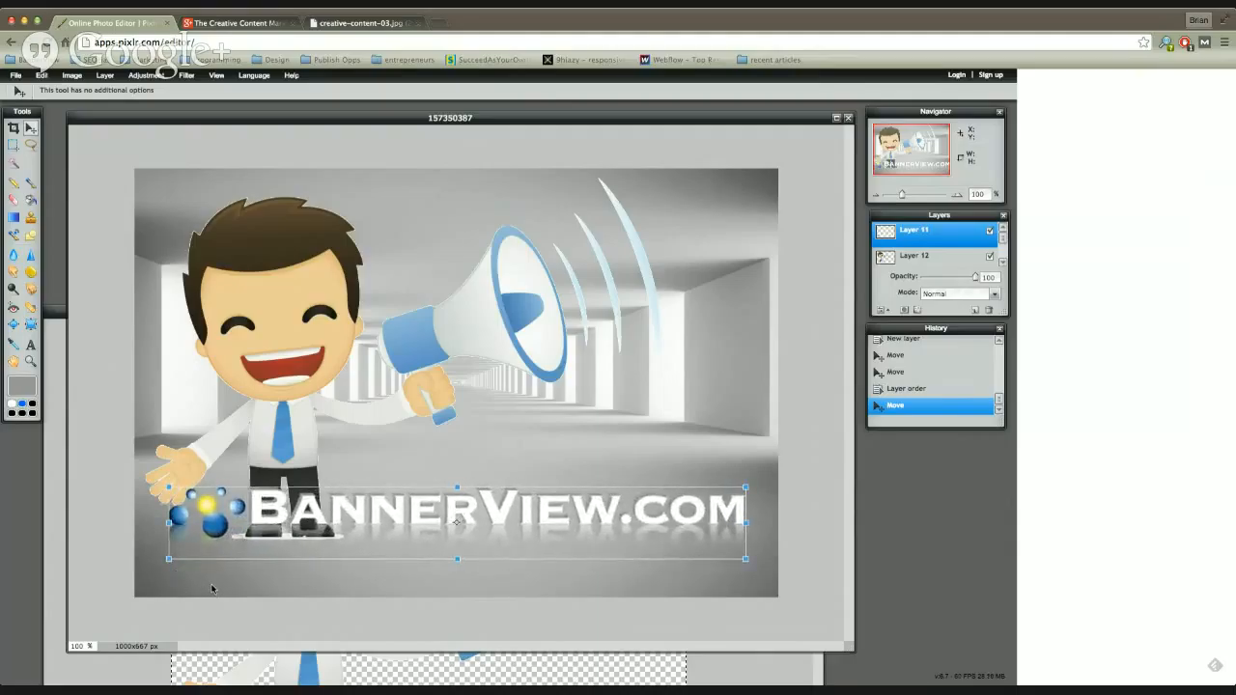
{"action": "key", "text": "Return"}
{"action": "left_click_drag", "start_coordinate": [438, 520], "coordinate": [435, 561]}
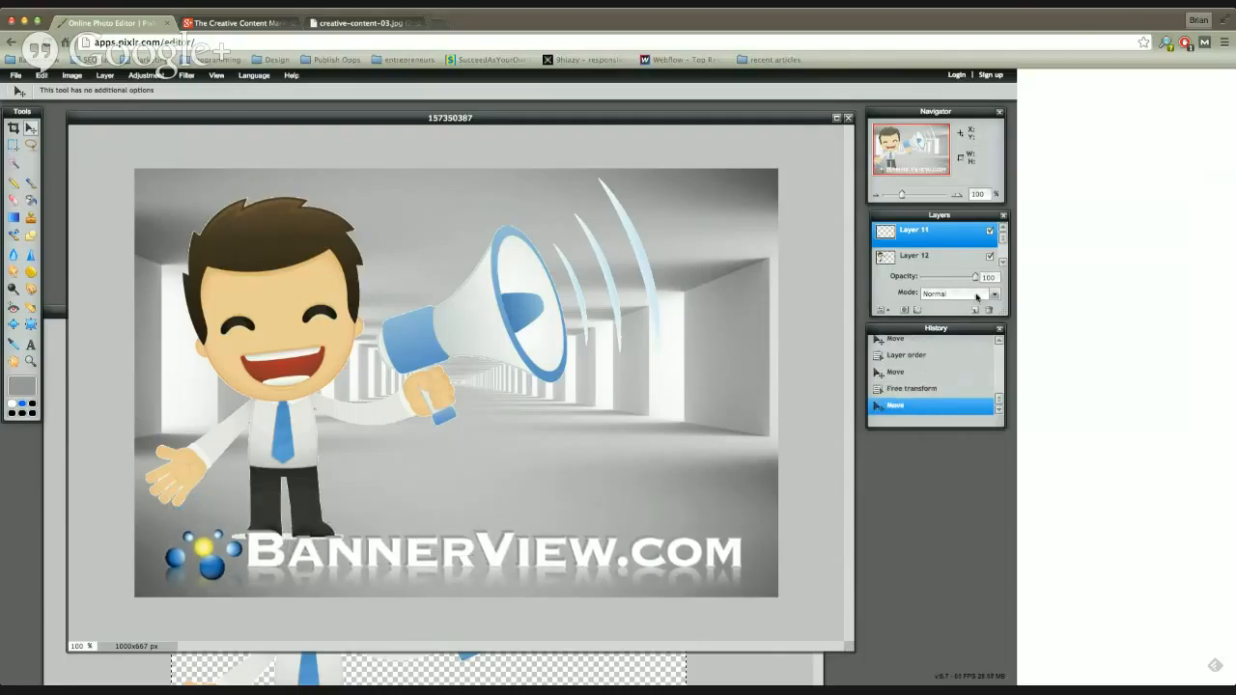
Step: Scale the cartoon layer to about half size with Free transform and stand it just above the BannerView.com text
{"action": "left_click", "coordinate": [945, 256]}
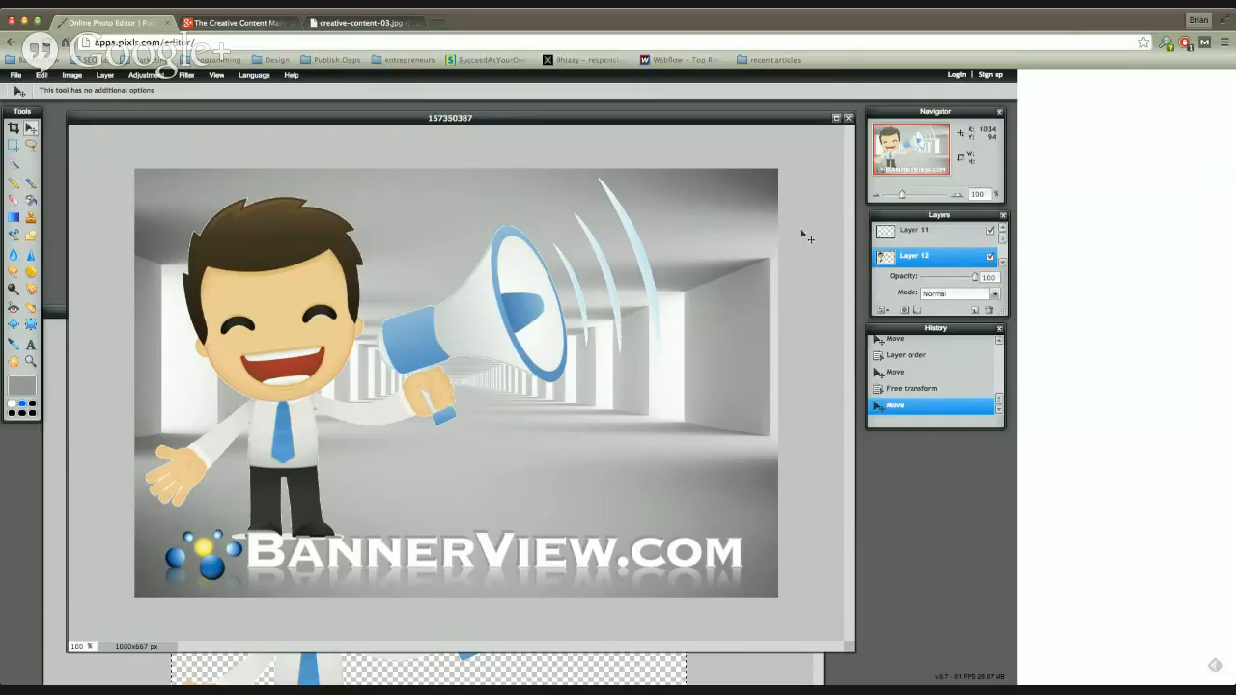
{"action": "left_click", "coordinate": [36, 77]}
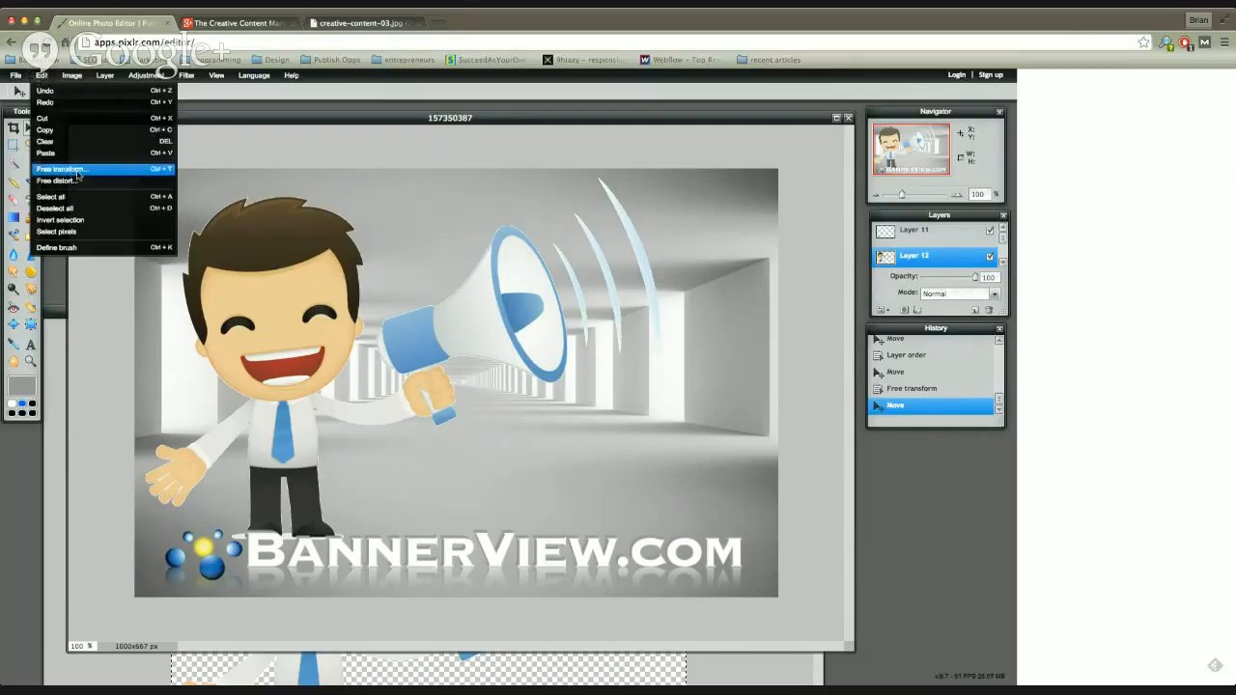
{"action": "left_click", "coordinate": [77, 174]}
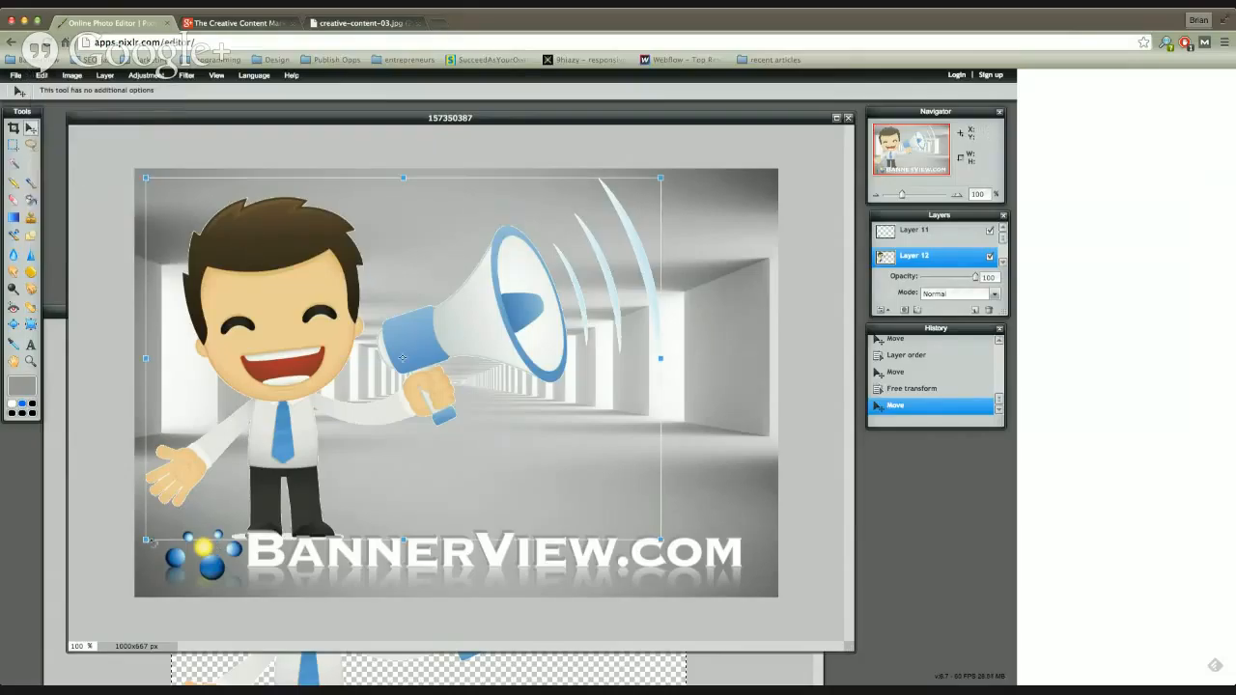
{"action": "left_click_drag", "start_coordinate": [148, 540], "coordinate": [281, 465]}
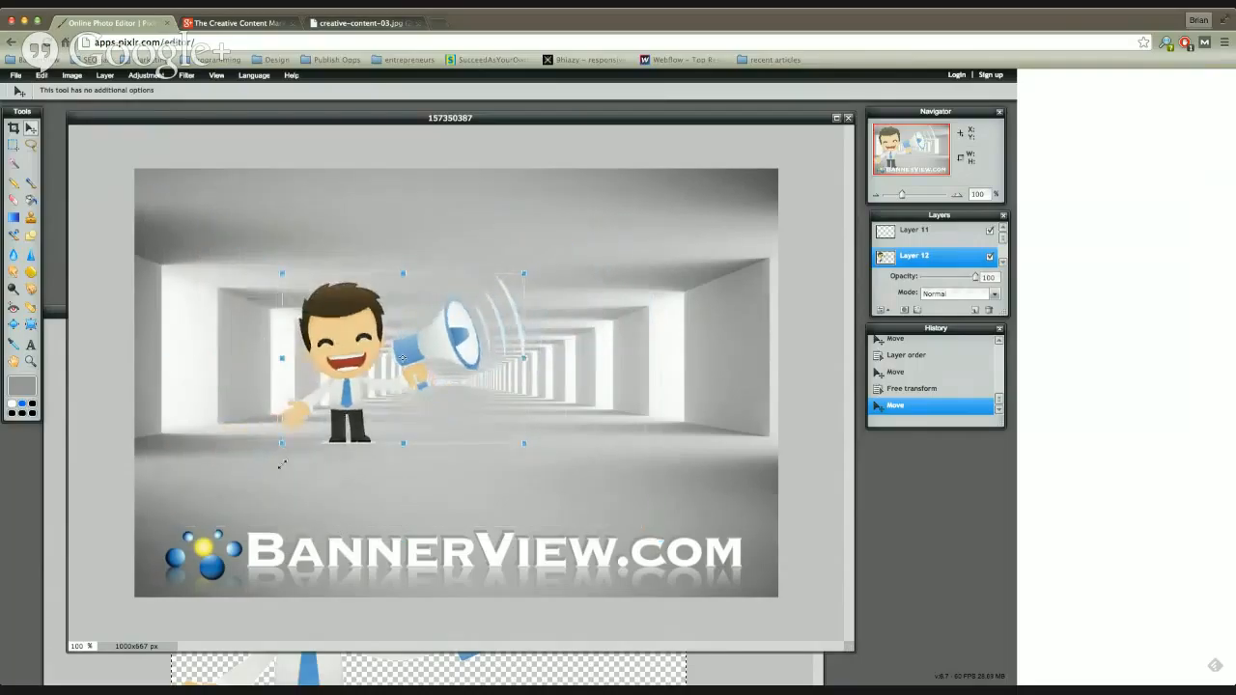
{"action": "left_click_drag", "start_coordinate": [366, 373], "coordinate": [332, 448]}
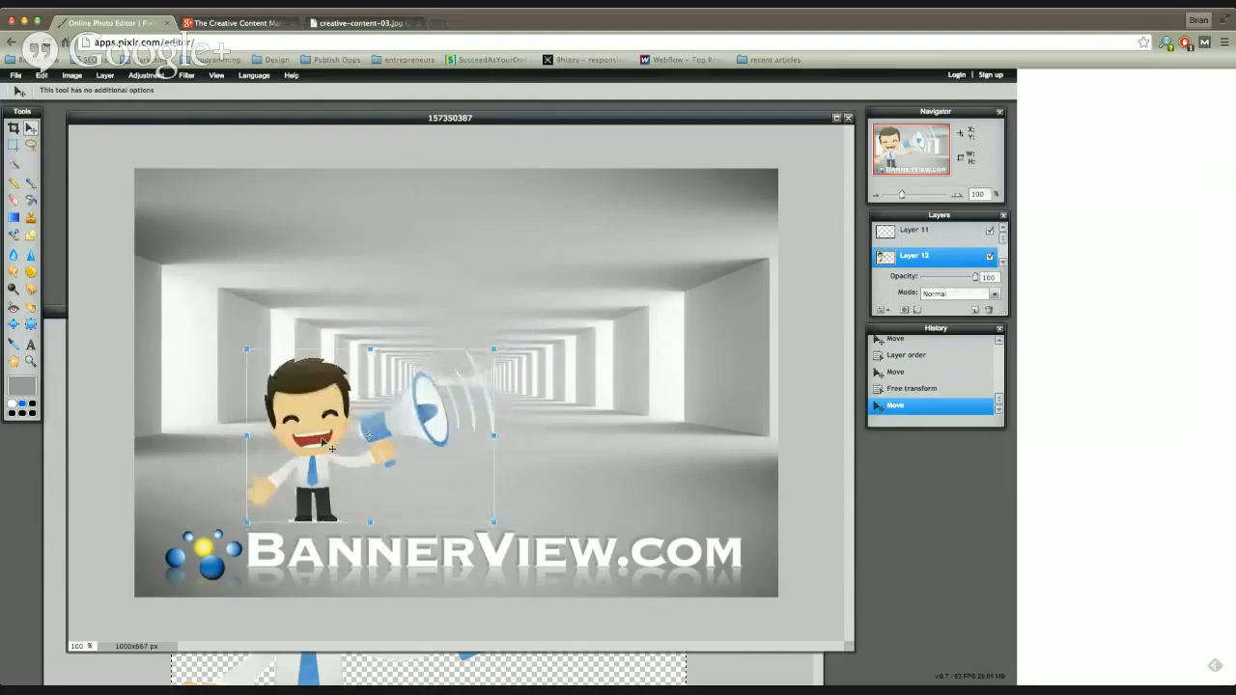
{"action": "key", "text": "Return"}
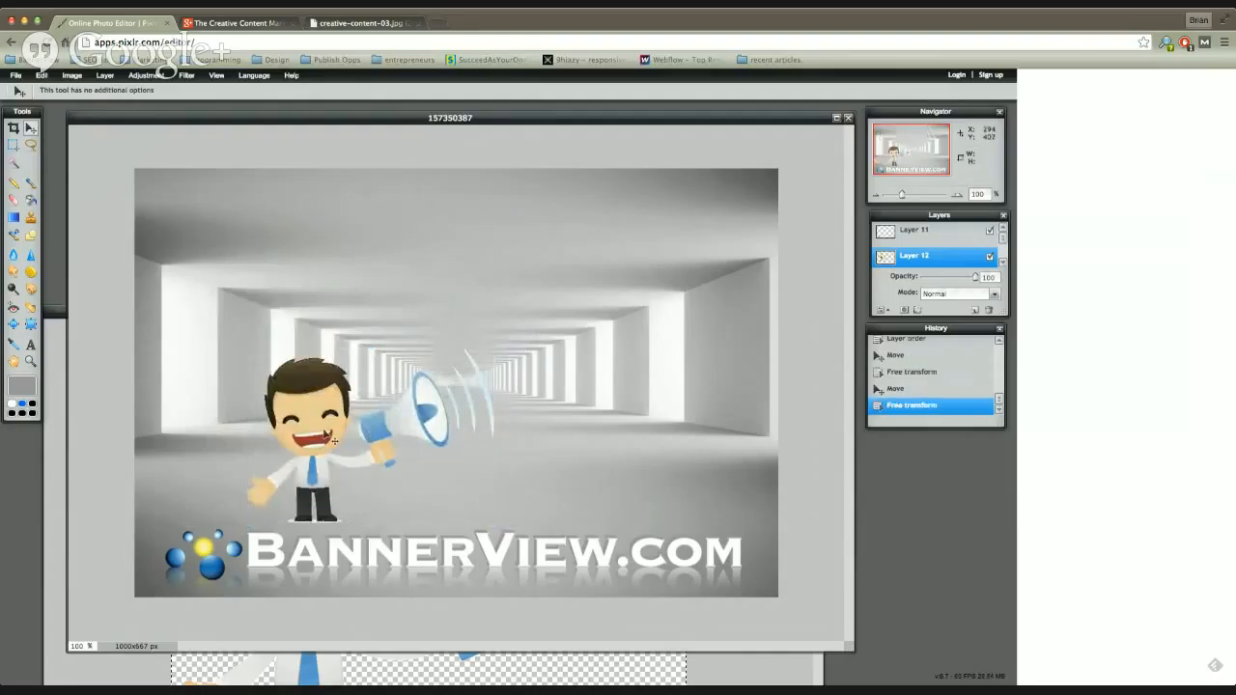
Step: Move the cartoon slightly left above the logo and select the tunnel background layer
{"action": "left_click_drag", "start_coordinate": [333, 441], "coordinate": [292, 435]}
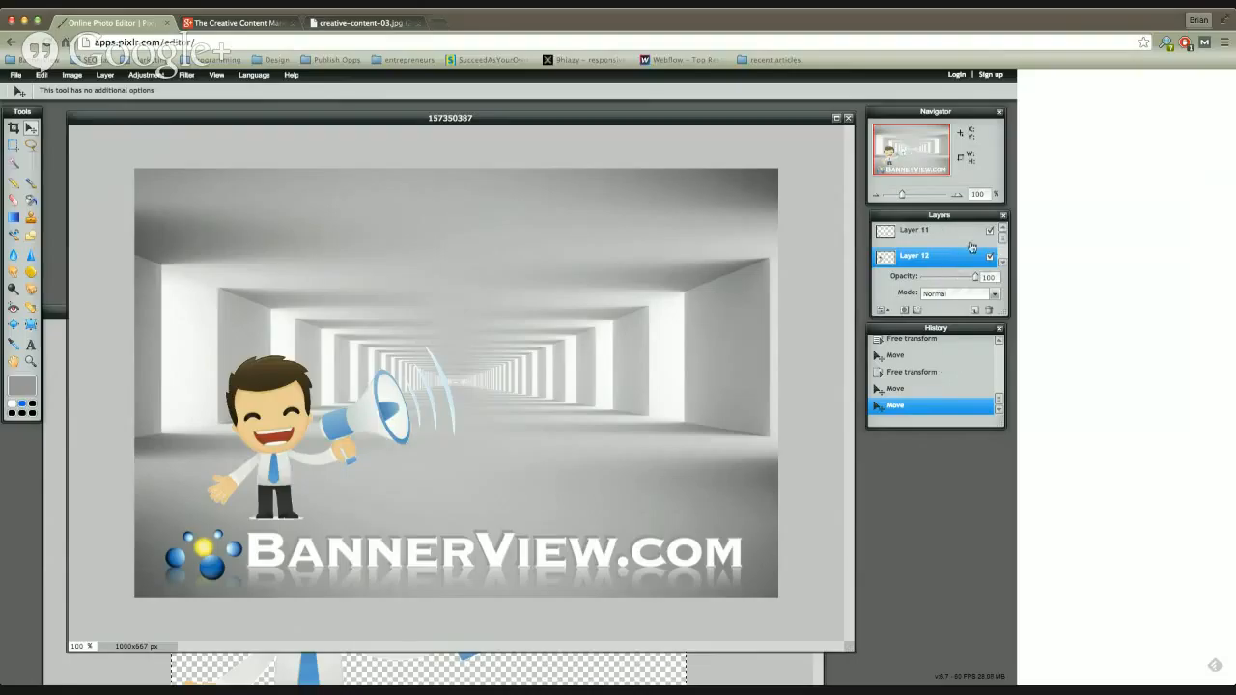
{"action": "scroll", "coordinate": [1004, 247], "scroll_direction": "down", "scroll_amount": 2}
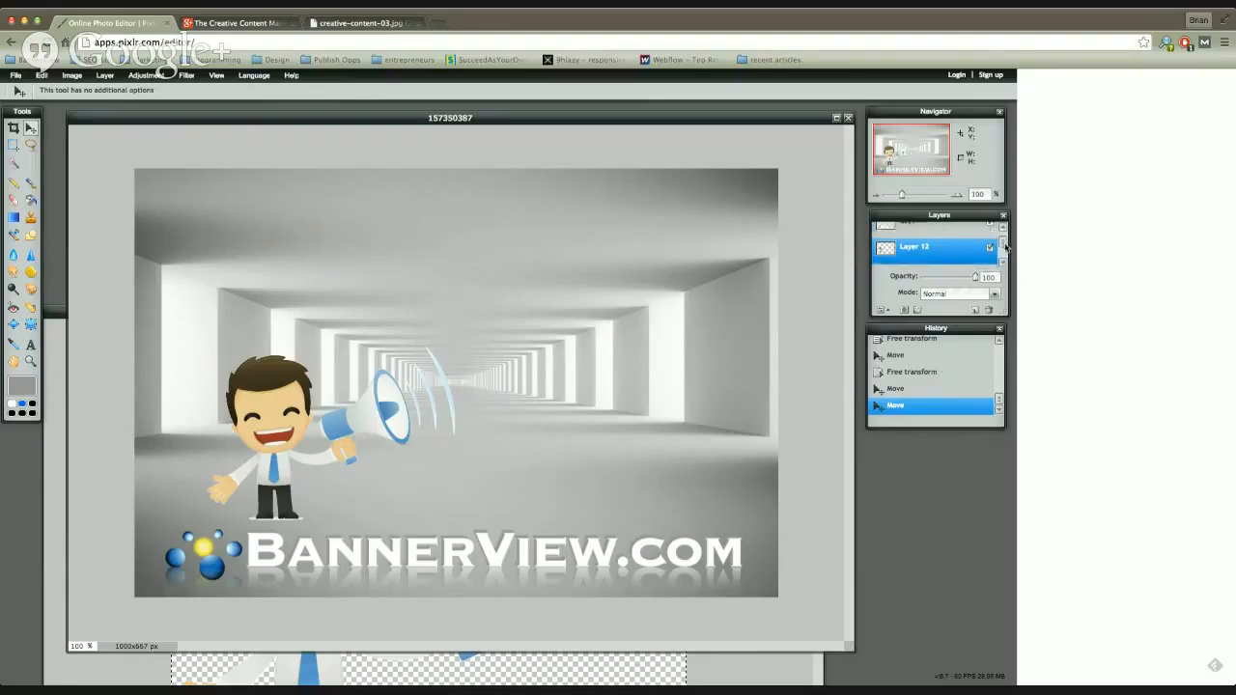
{"action": "left_click", "coordinate": [945, 254]}
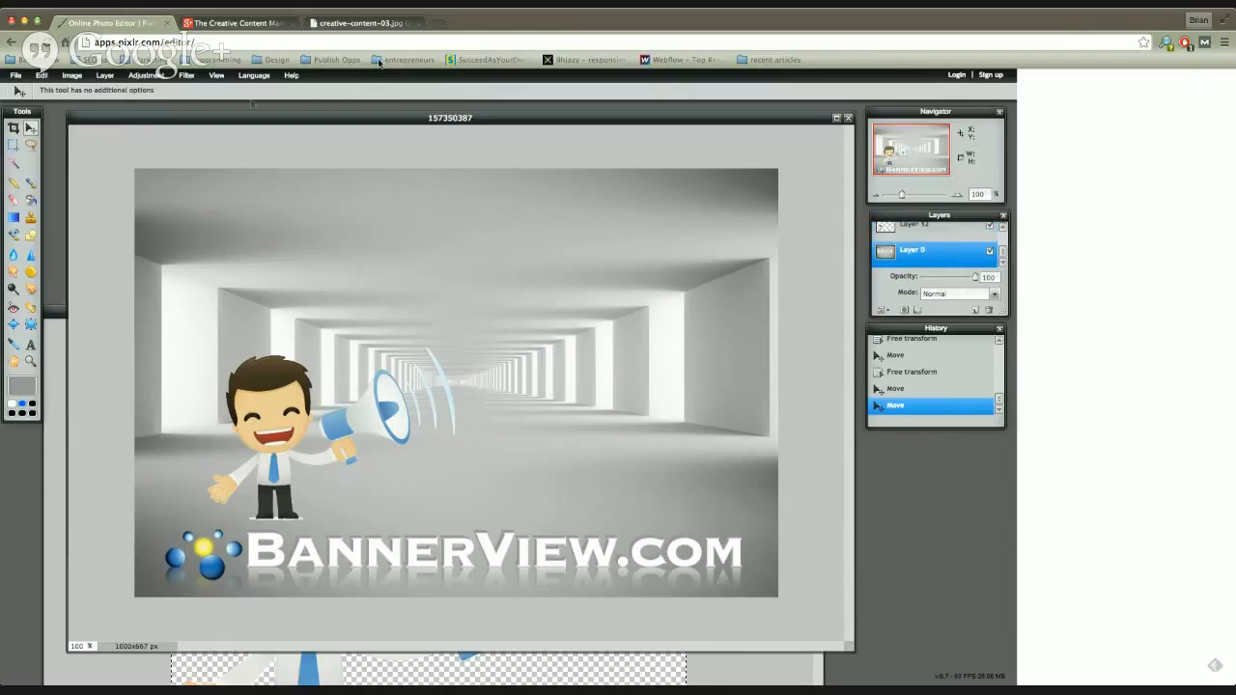
Step: Preview a higher Color vibrance on the tunnel background layer and discard the adjustment
{"action": "left_click", "coordinate": [105, 76]}
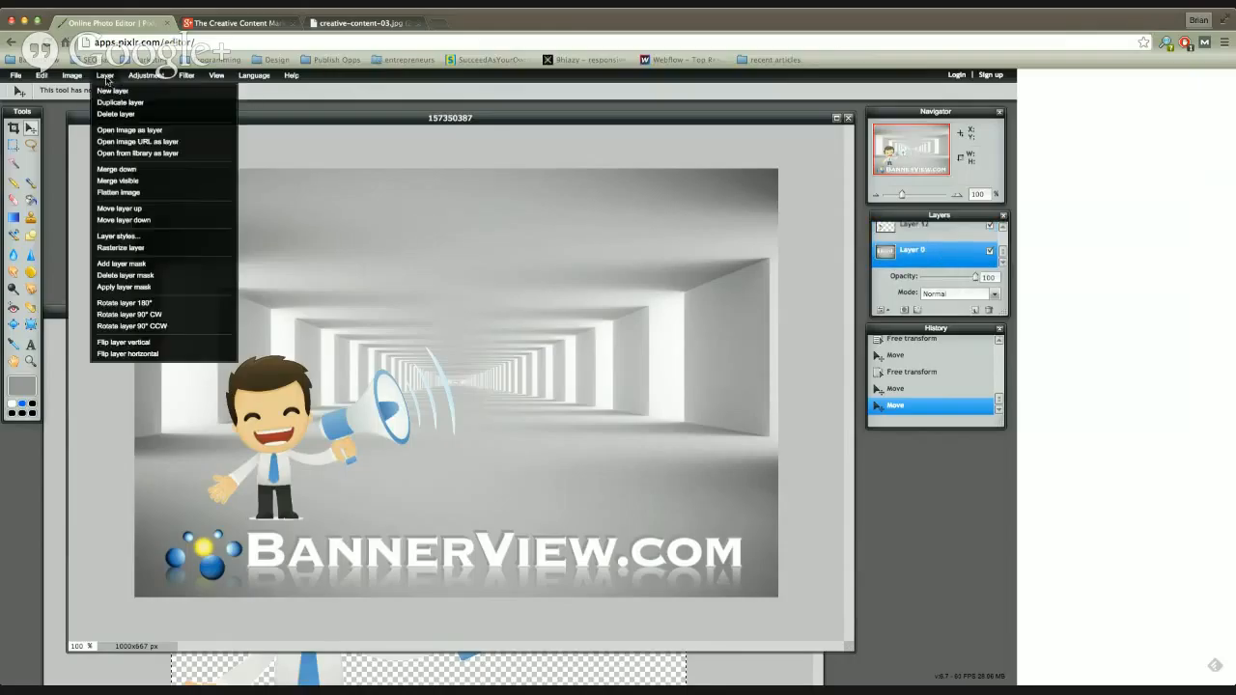
{"action": "mouse_move", "coordinate": [76, 78]}
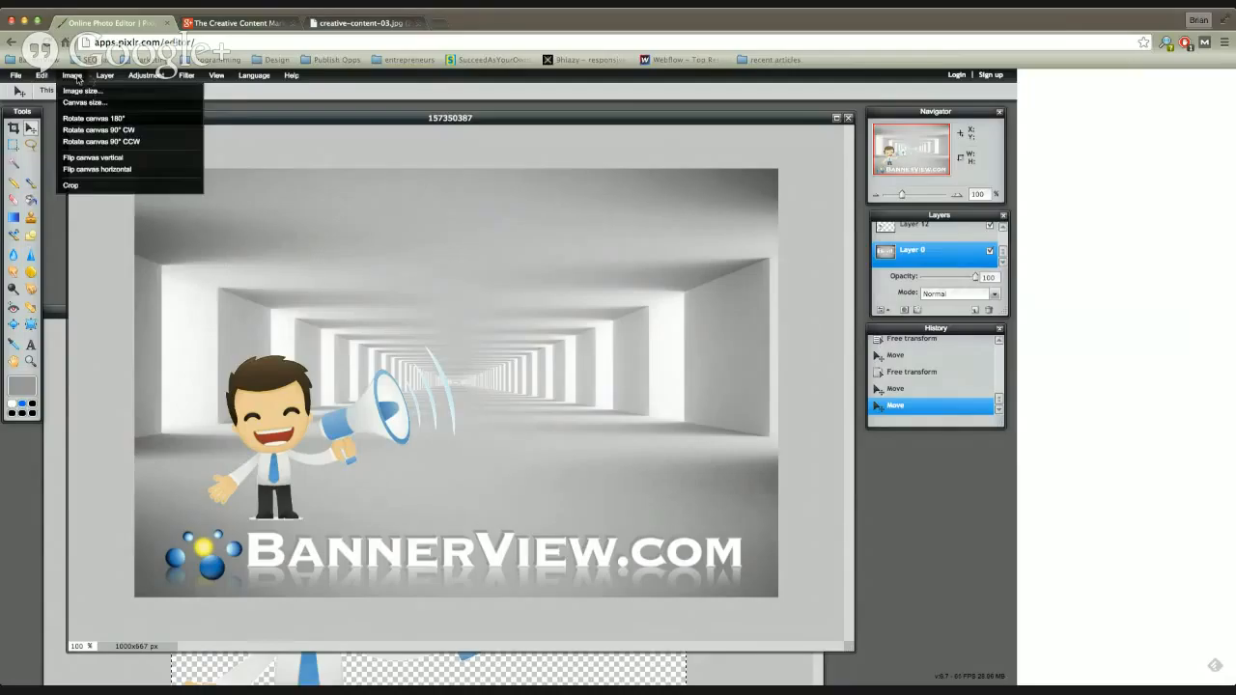
{"action": "mouse_move", "coordinate": [145, 81]}
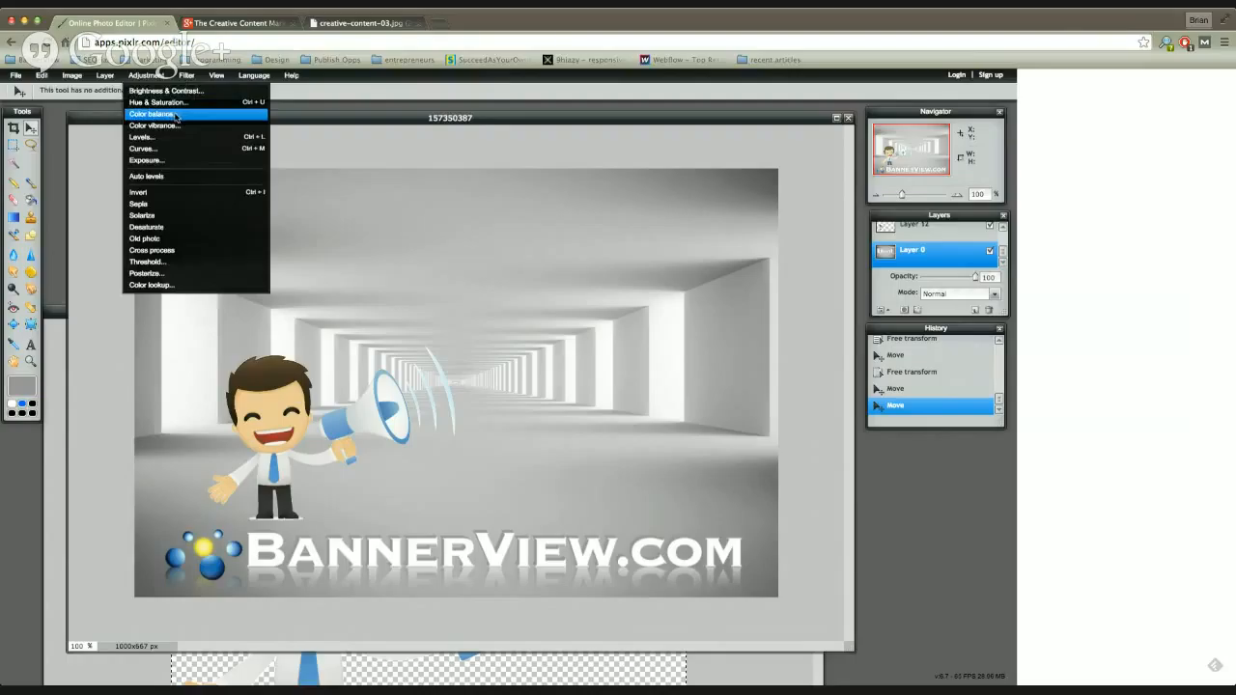
{"action": "left_click", "coordinate": [189, 126]}
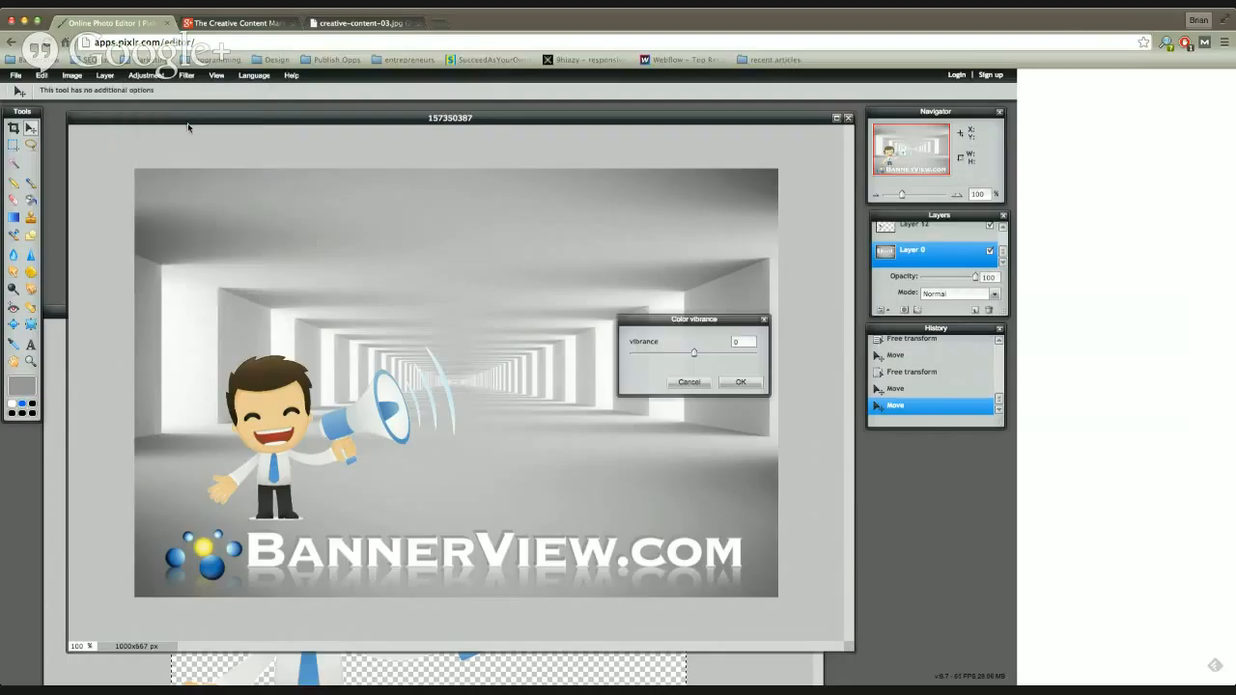
{"action": "left_click_drag", "start_coordinate": [687, 353], "coordinate": [721, 353]}
{"action": "left_click", "coordinate": [688, 383]}
Step: Try the Old photo adjustment on the tunnel background layer and undo it
{"action": "left_click", "coordinate": [147, 76]}
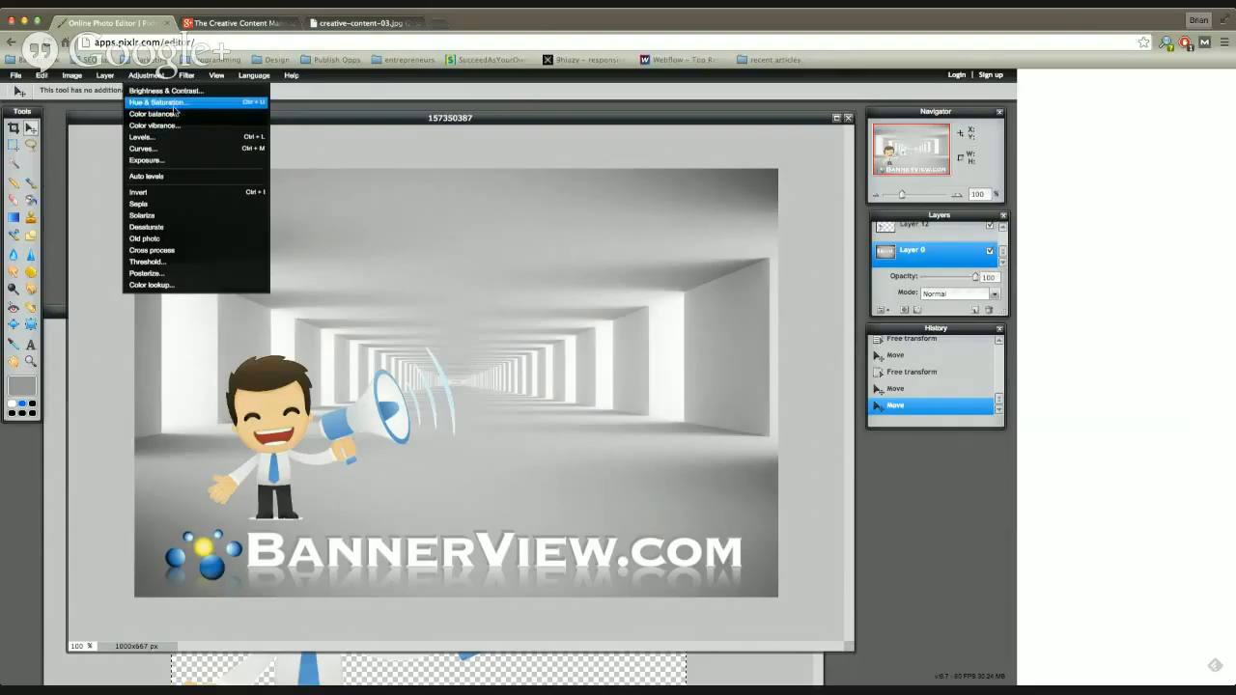
{"action": "left_click", "coordinate": [159, 239]}
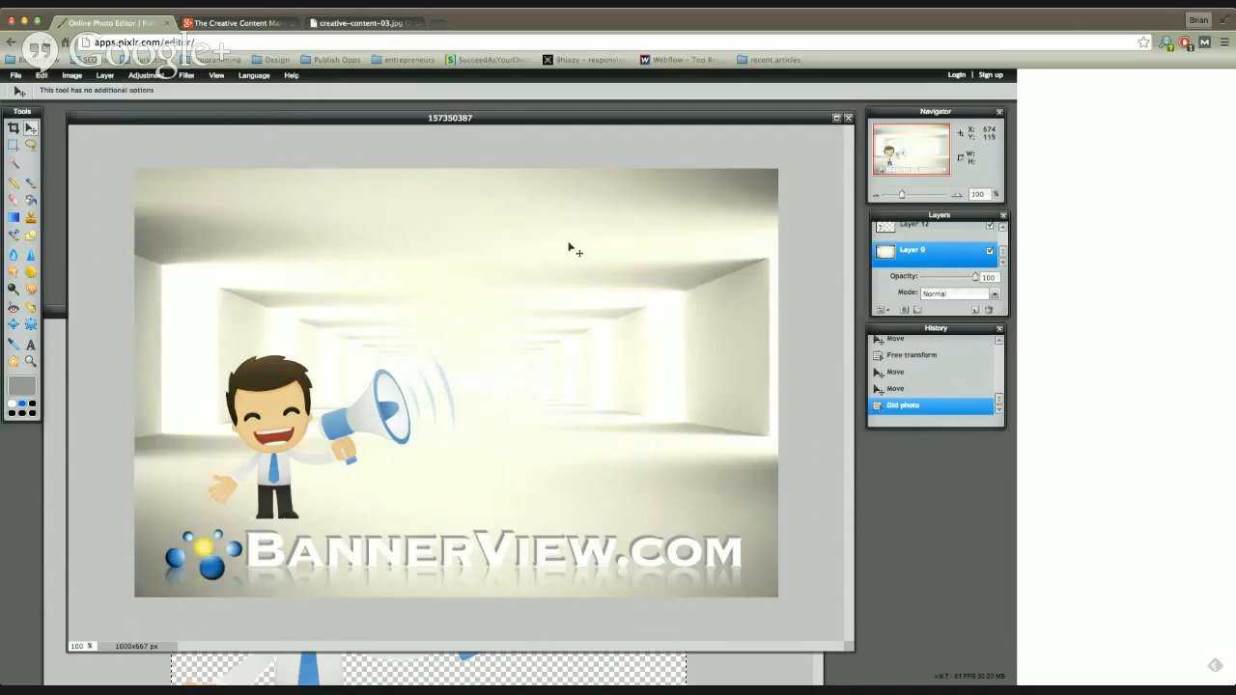
{"action": "key", "text": "ctrl+z"}
{"action": "left_click", "coordinate": [187, 76]}
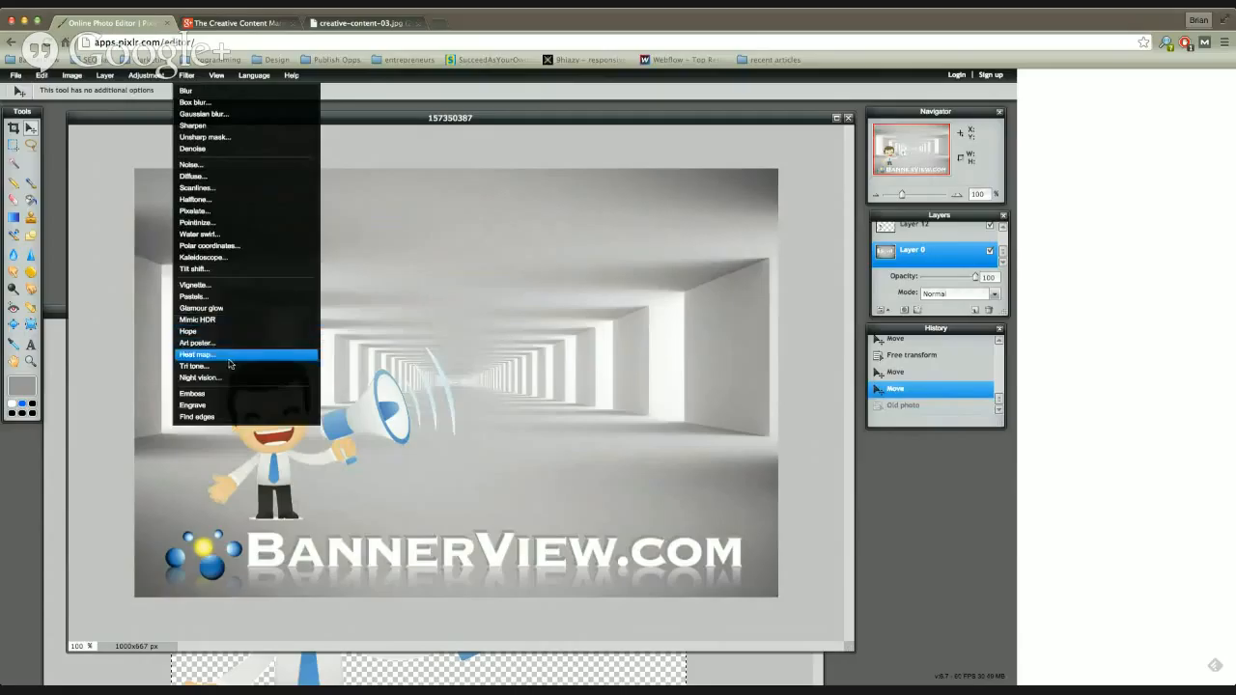
{"action": "mouse_move", "coordinate": [118, 77]}
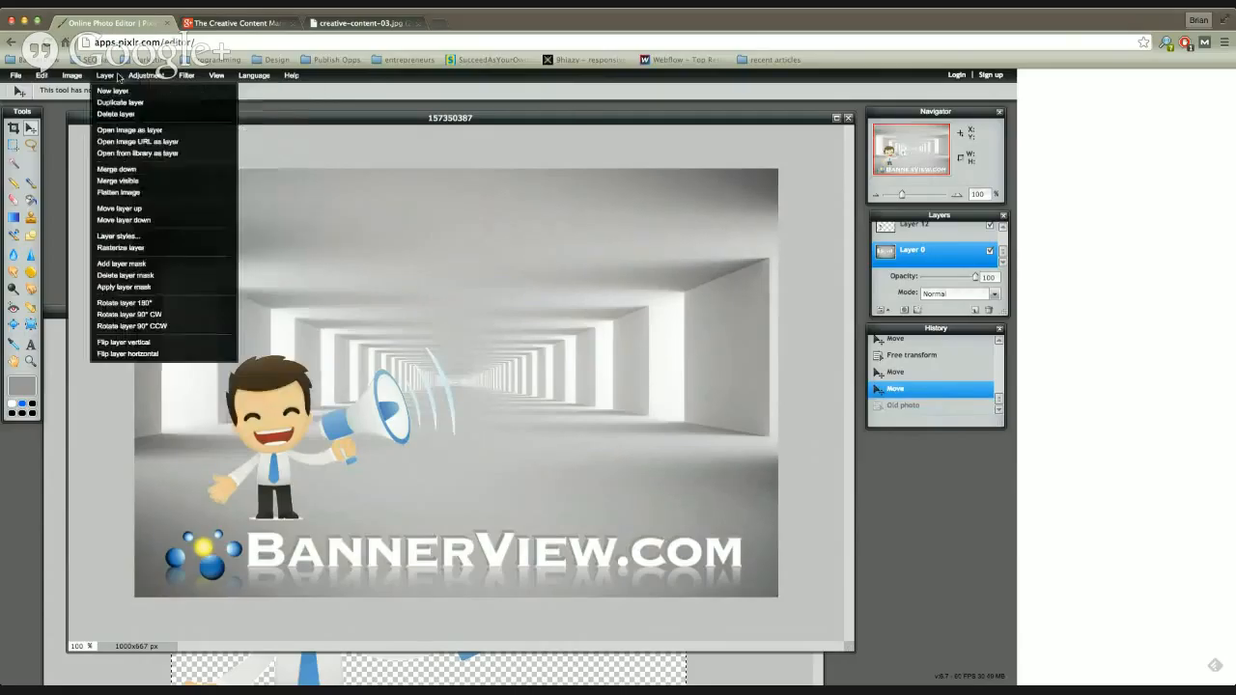
{"action": "left_click", "coordinate": [551, 120]}
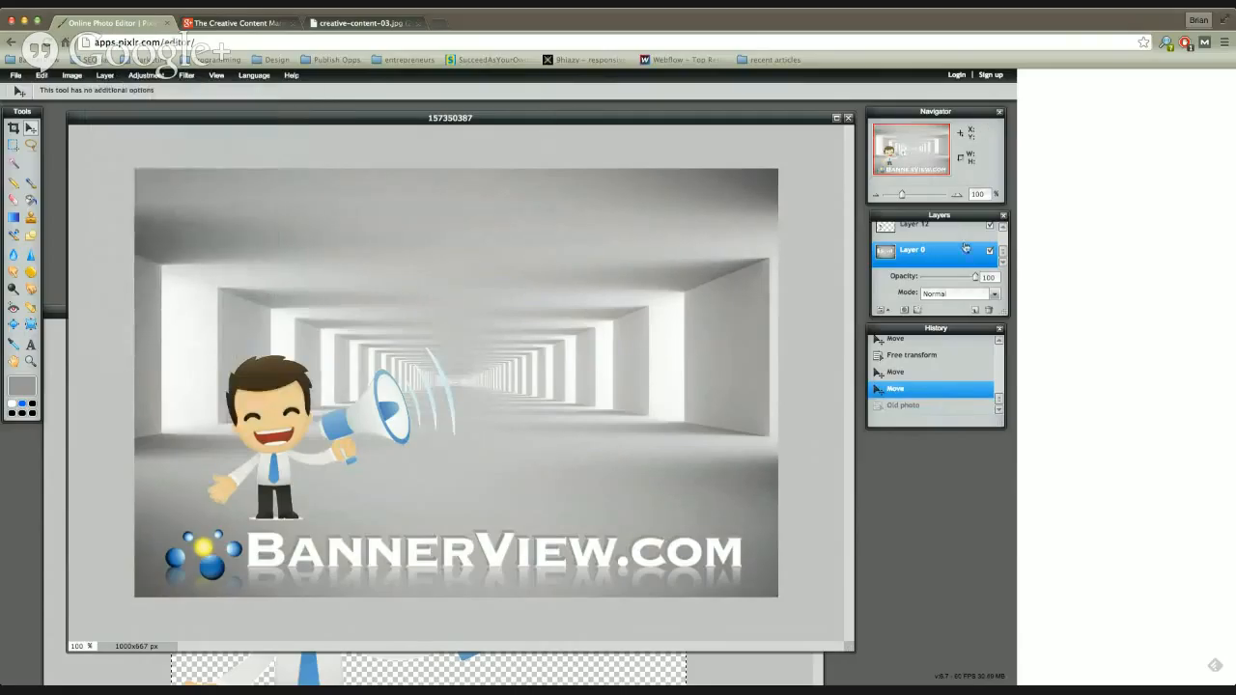
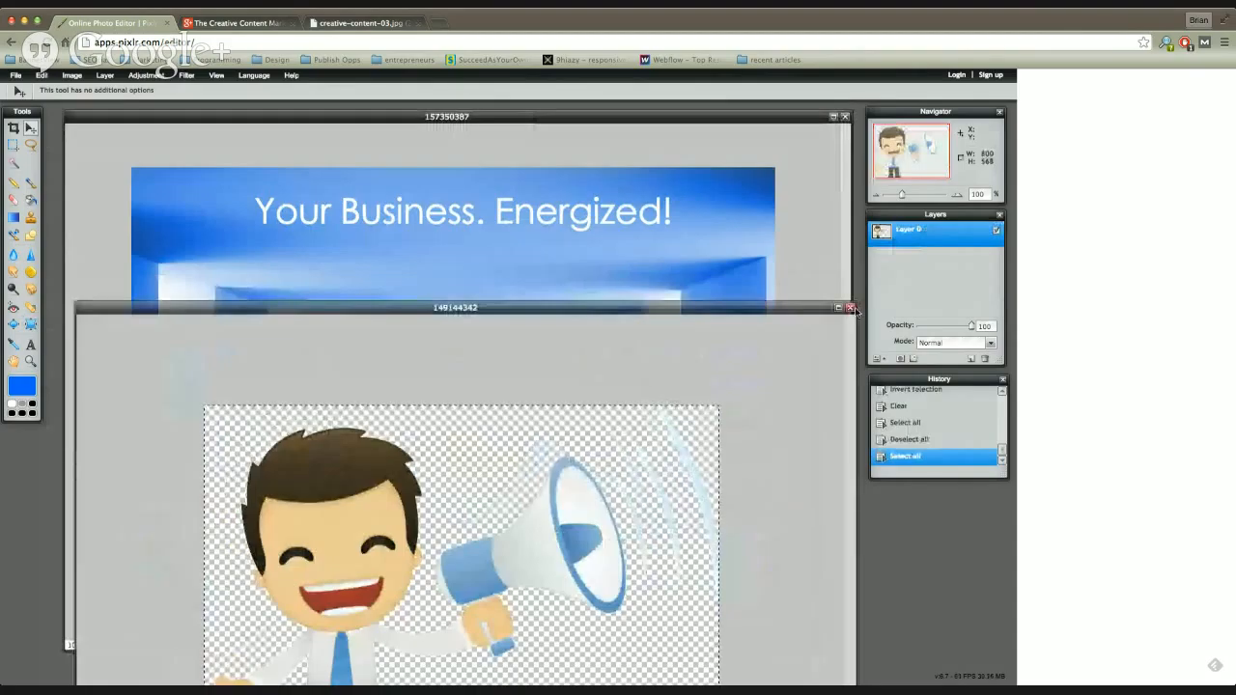
Step: Close the megaphone cartoon and logo-bold source images without saving them, leaving the composite image open at the top of the workspace
{"action": "left_click", "coordinate": [849, 307]}
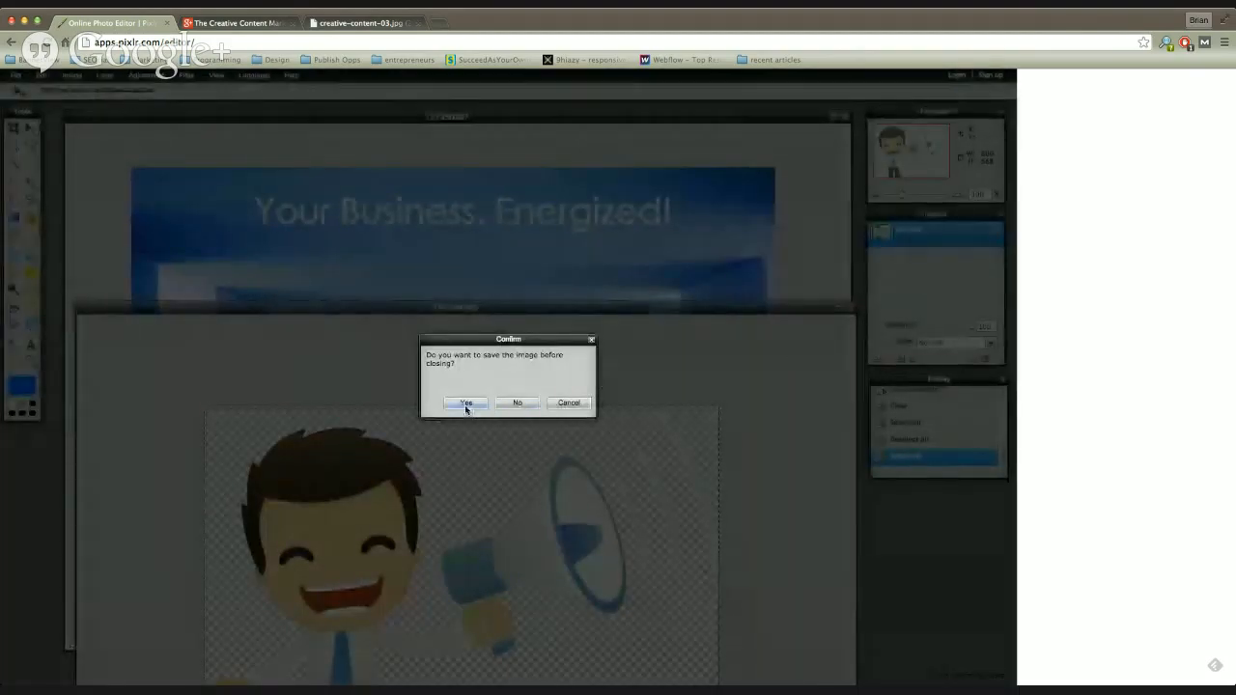
{"action": "left_click", "coordinate": [515, 403]}
{"action": "left_click_drag", "start_coordinate": [529, 112], "coordinate": [552, 427]}
{"action": "left_click_drag", "start_coordinate": [469, 343], "coordinate": [479, 223]}
{"action": "left_click", "coordinate": [845, 223]}
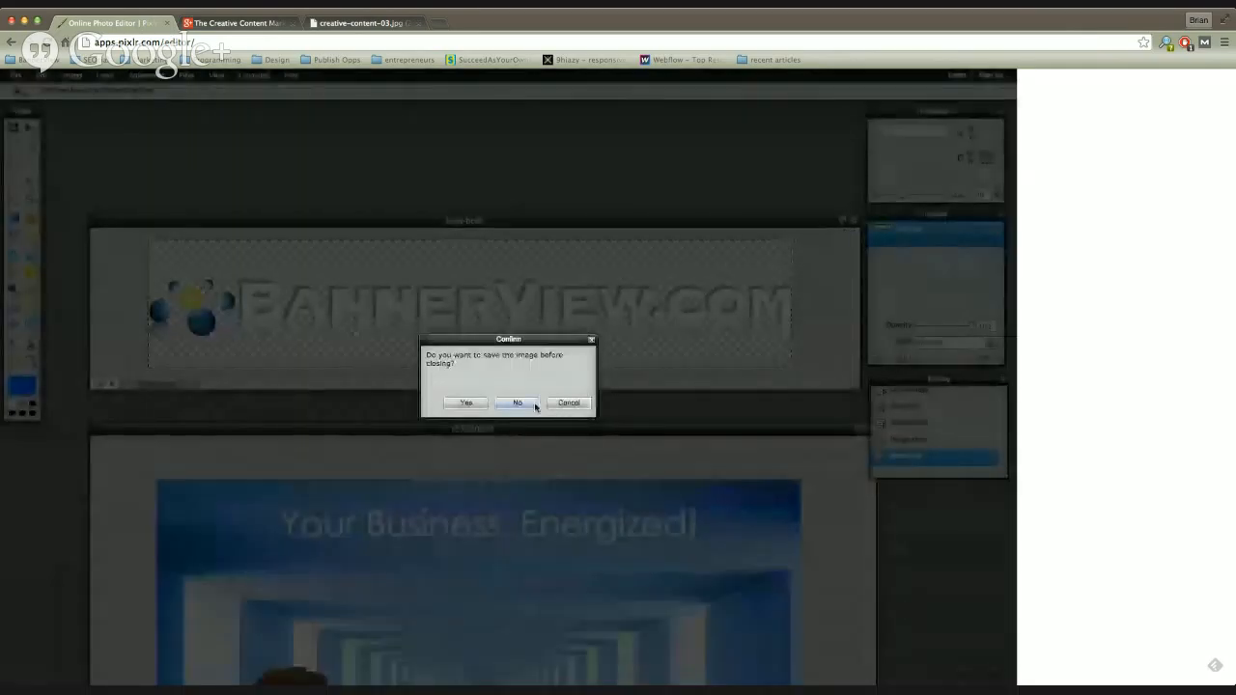
{"action": "left_click", "coordinate": [468, 404]}
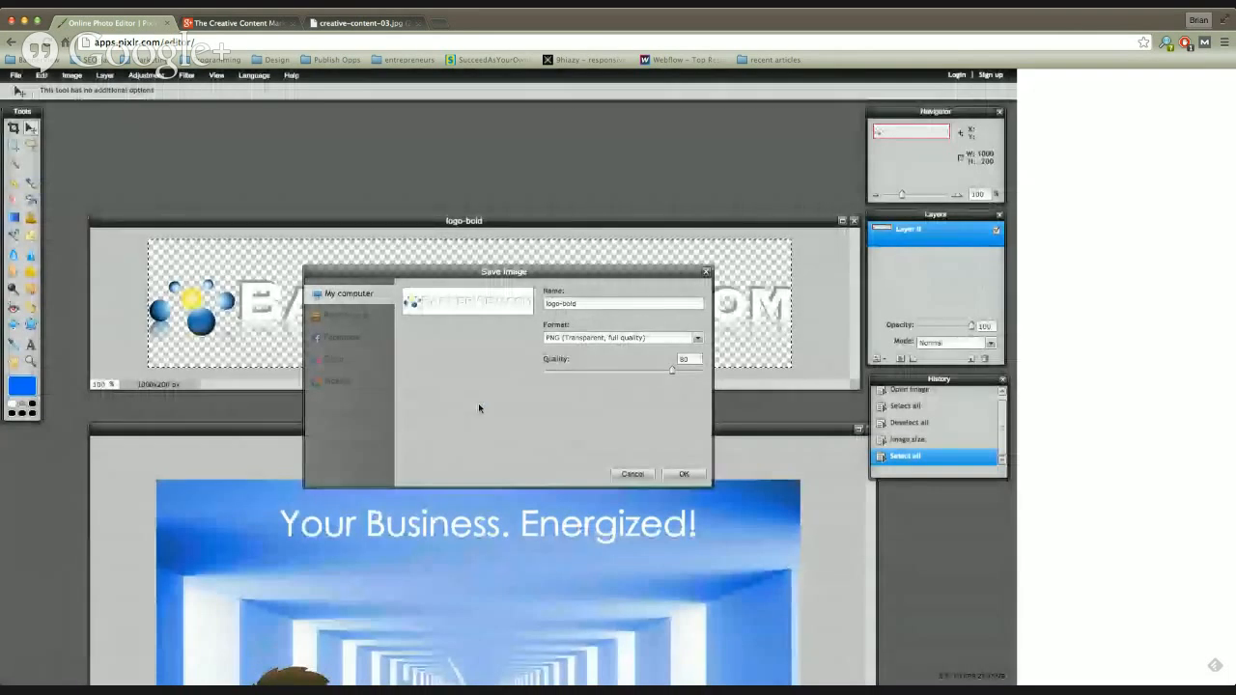
{"action": "left_click", "coordinate": [631, 474]}
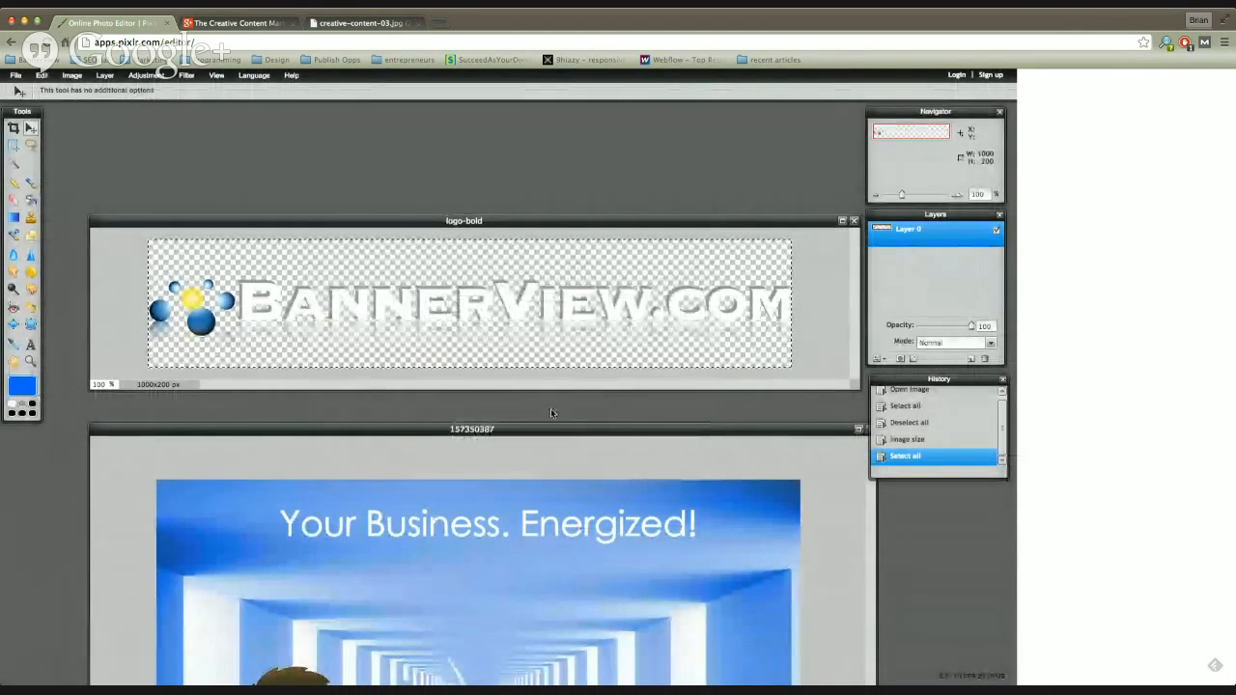
{"action": "left_click", "coordinate": [853, 221]}
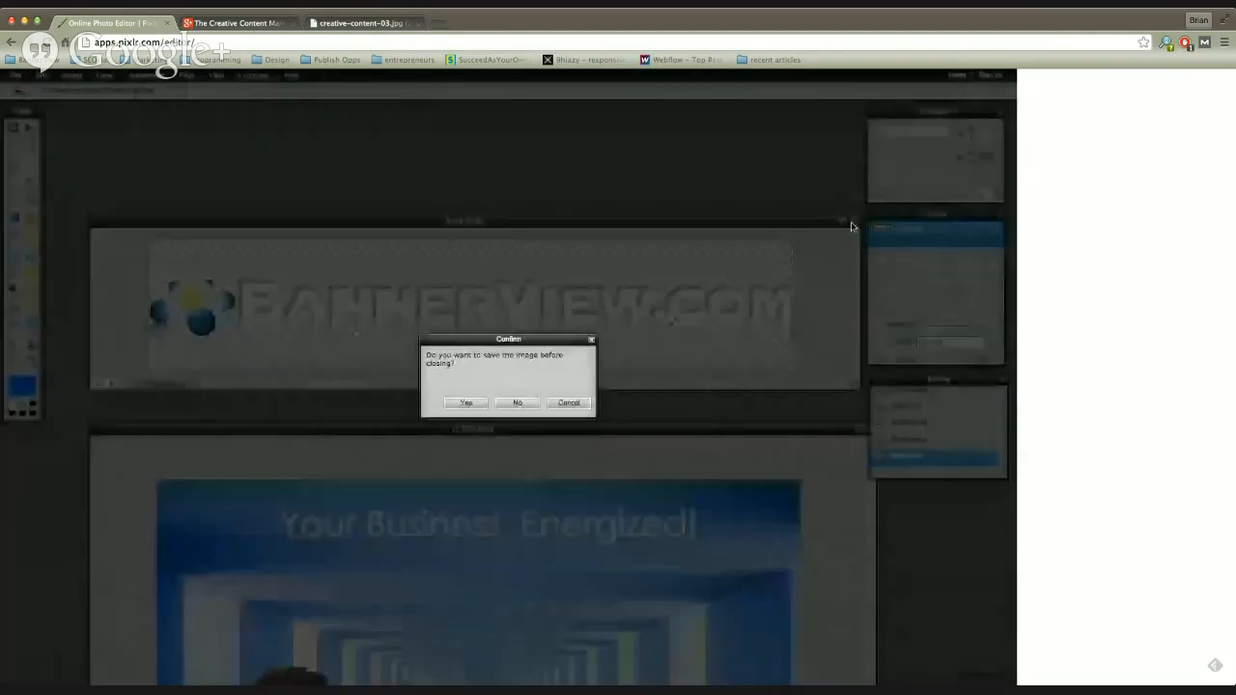
{"action": "left_click", "coordinate": [522, 403]}
{"action": "left_click_drag", "start_coordinate": [550, 428], "coordinate": [517, 114]}
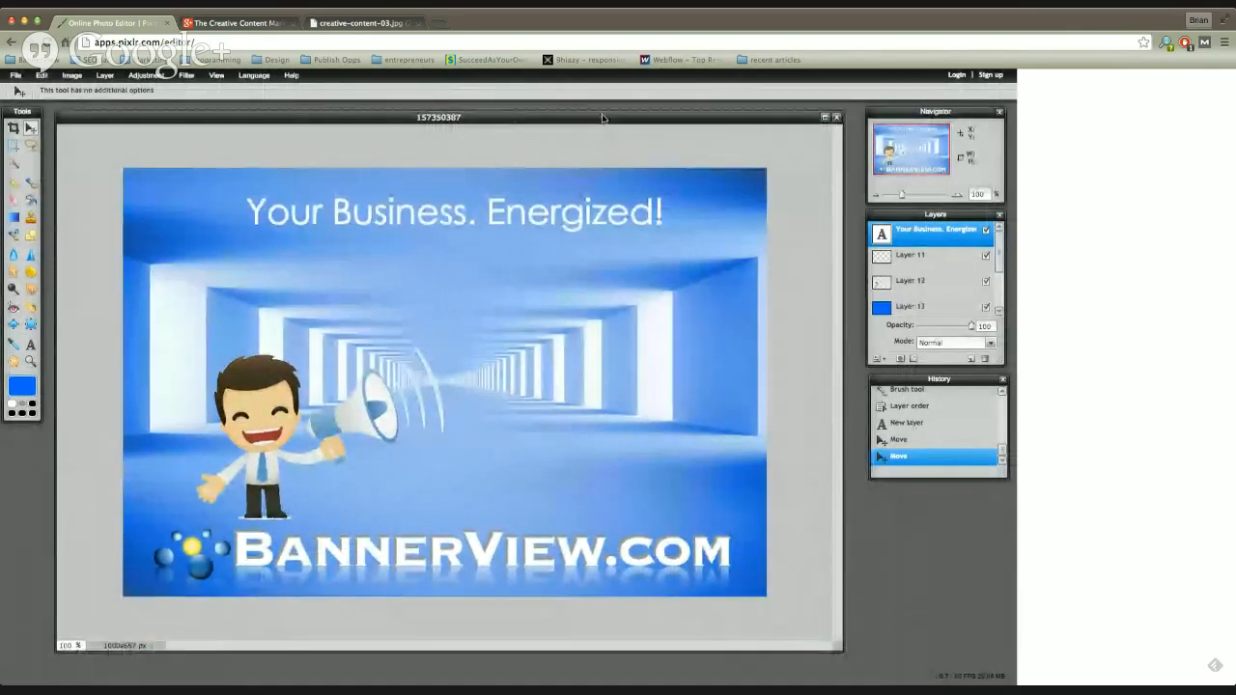
{"action": "left_click_drag", "start_coordinate": [705, 117], "coordinate": [694, 116]}
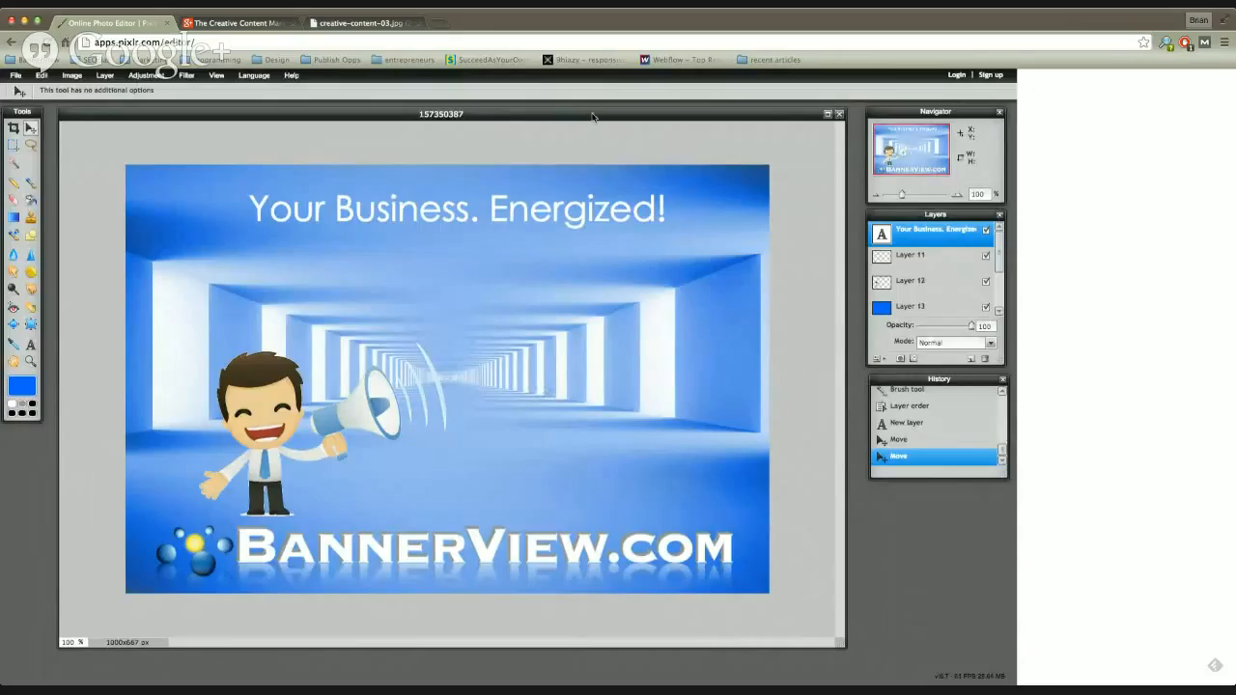
{"action": "left_click_drag", "start_coordinate": [587, 115], "coordinate": [588, 113]}
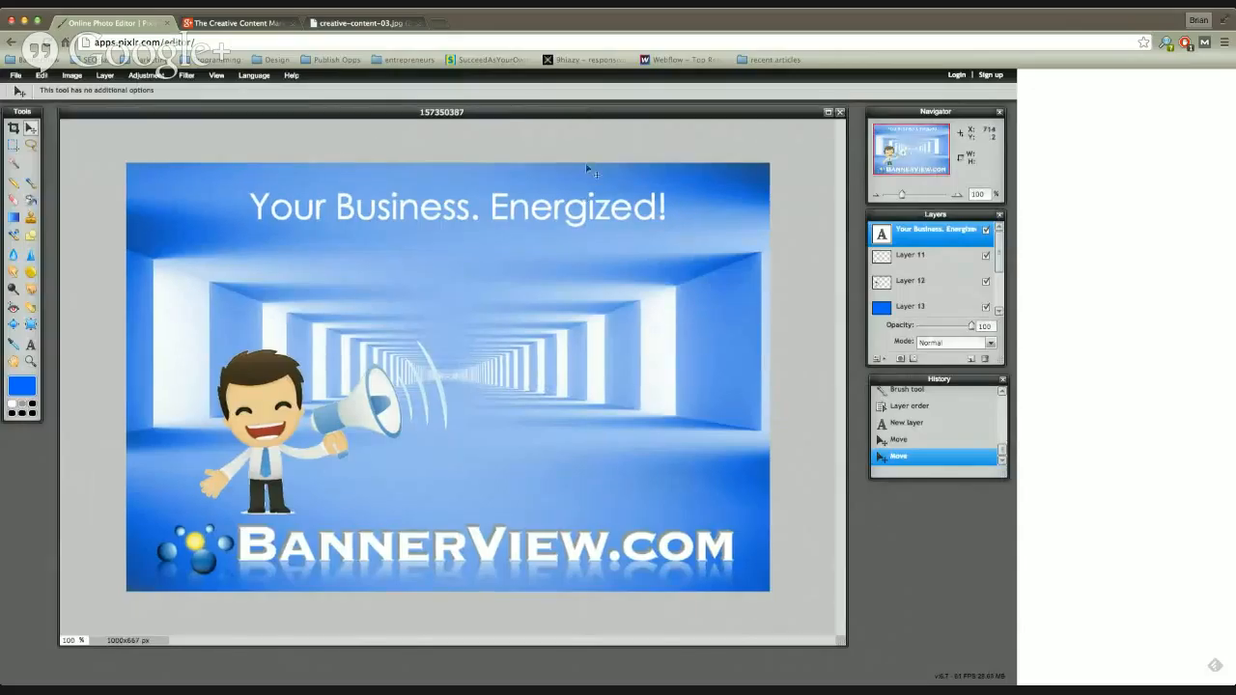
{"action": "left_click_drag", "start_coordinate": [753, 112], "coordinate": [744, 118]}
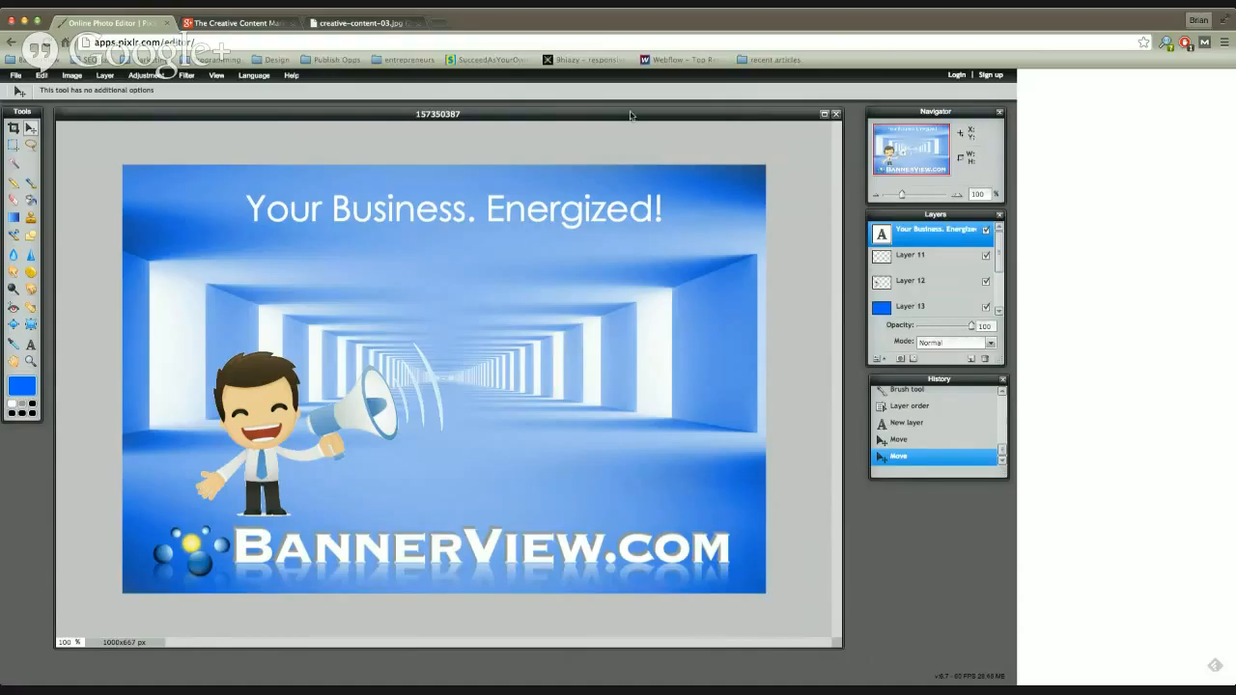
{"action": "left_click_drag", "start_coordinate": [629, 116], "coordinate": [632, 117]}
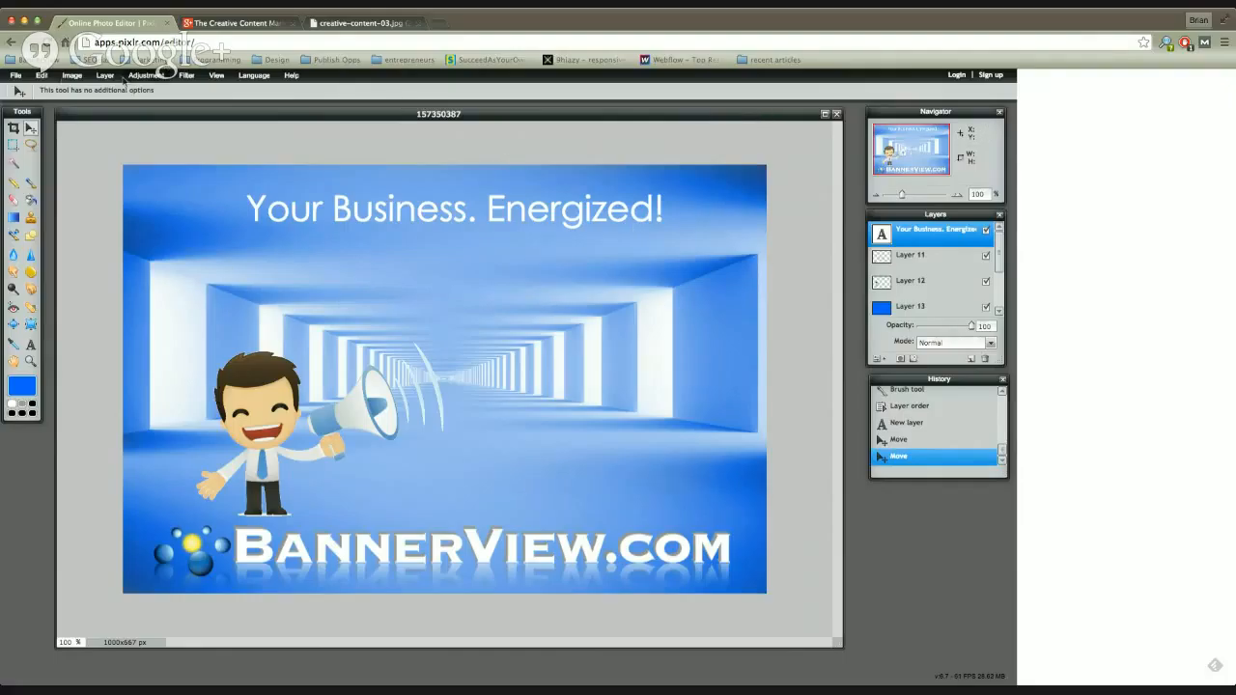
Step: Start saving the composite image to the computer, name it web_design and choose the JPEG format
{"action": "left_click", "coordinate": [17, 76]}
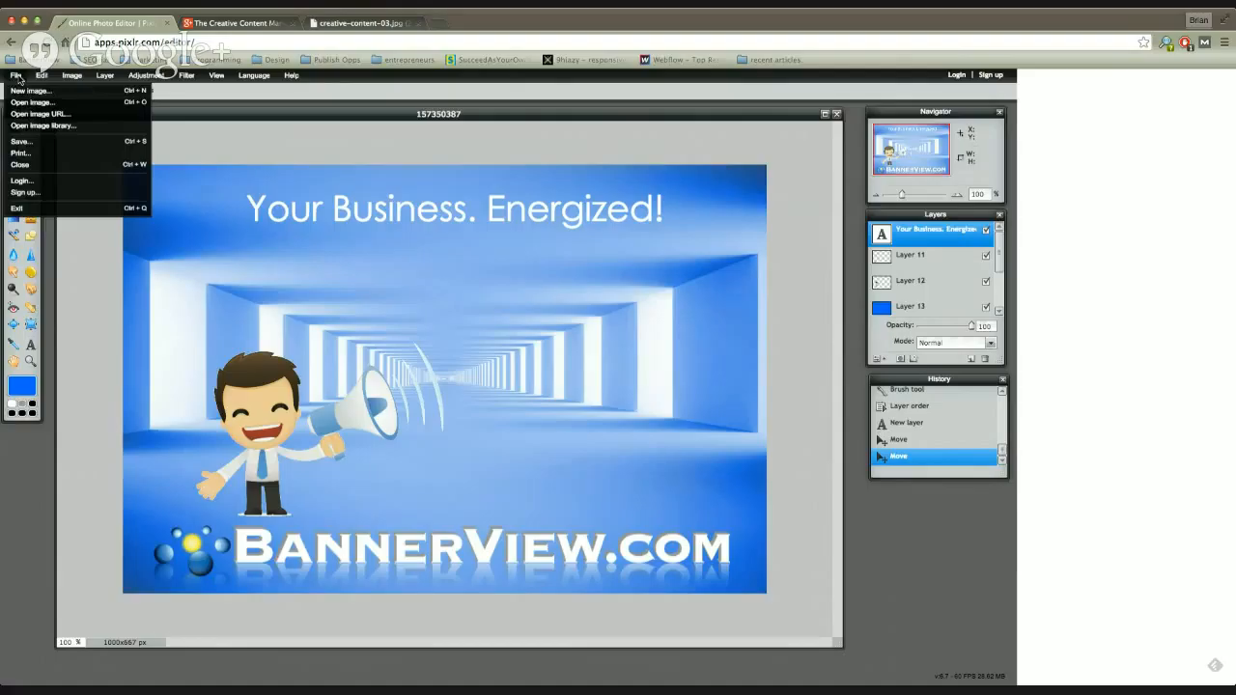
{"action": "left_click", "coordinate": [63, 144]}
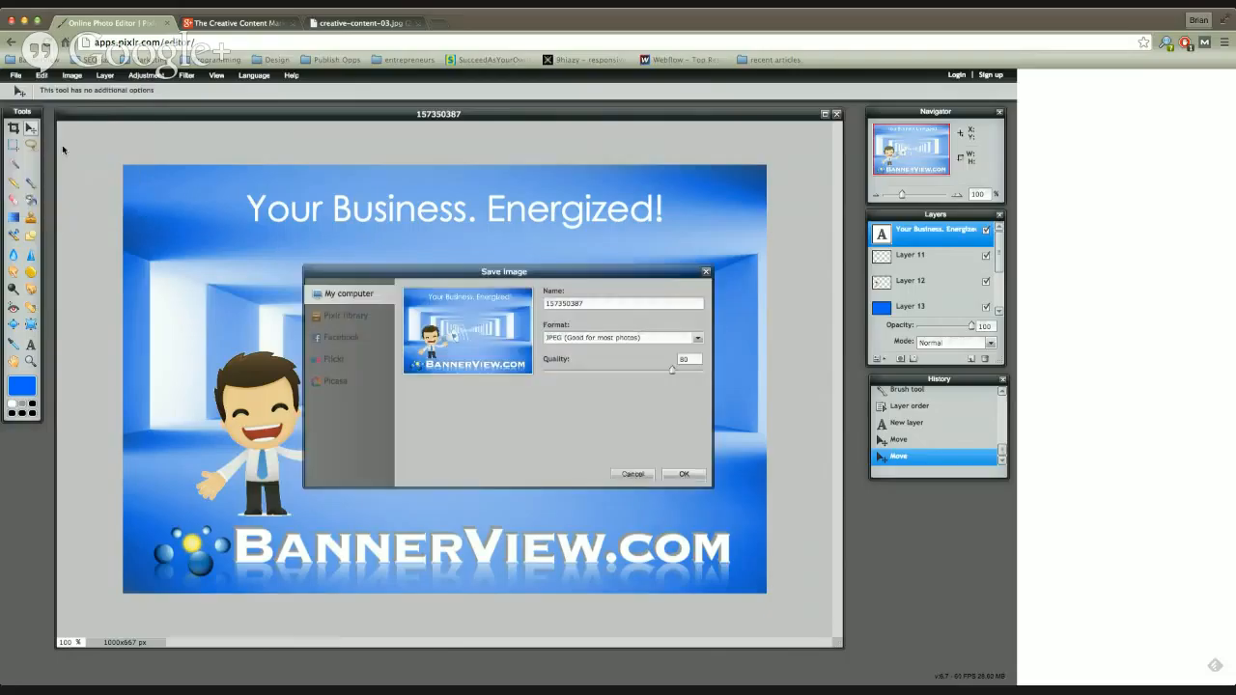
{"action": "left_click", "coordinate": [698, 340]}
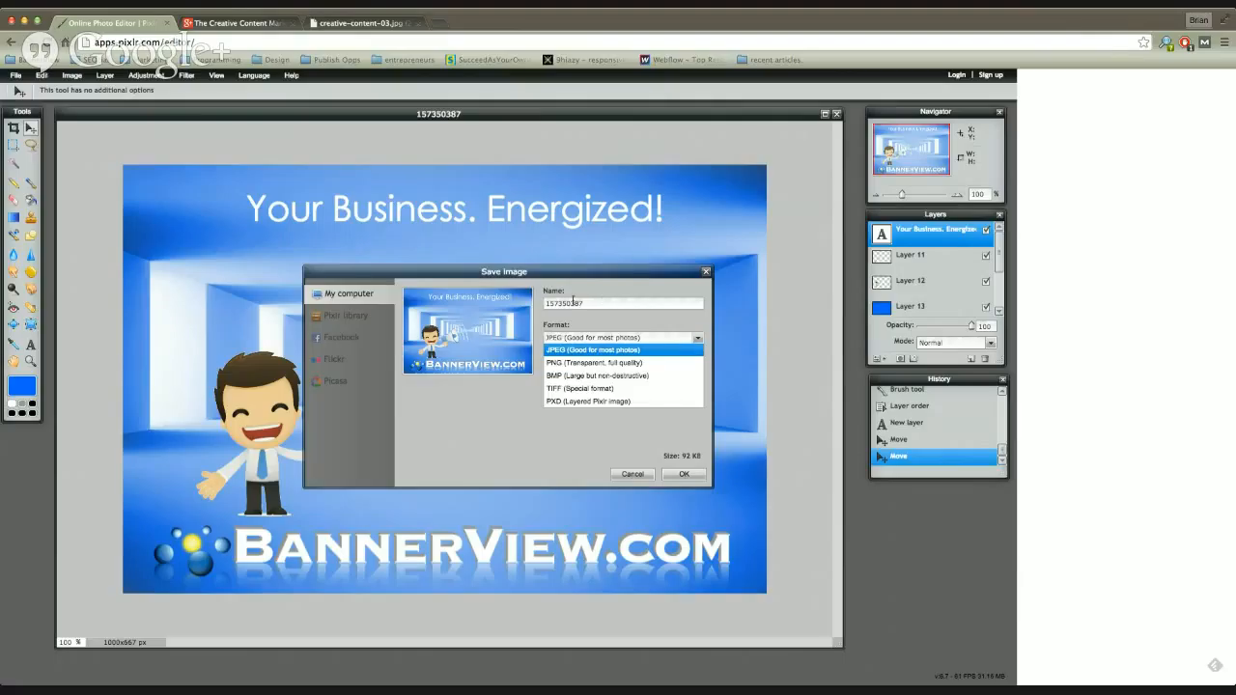
{"action": "left_click_drag", "start_coordinate": [574, 303], "coordinate": [540, 305]}
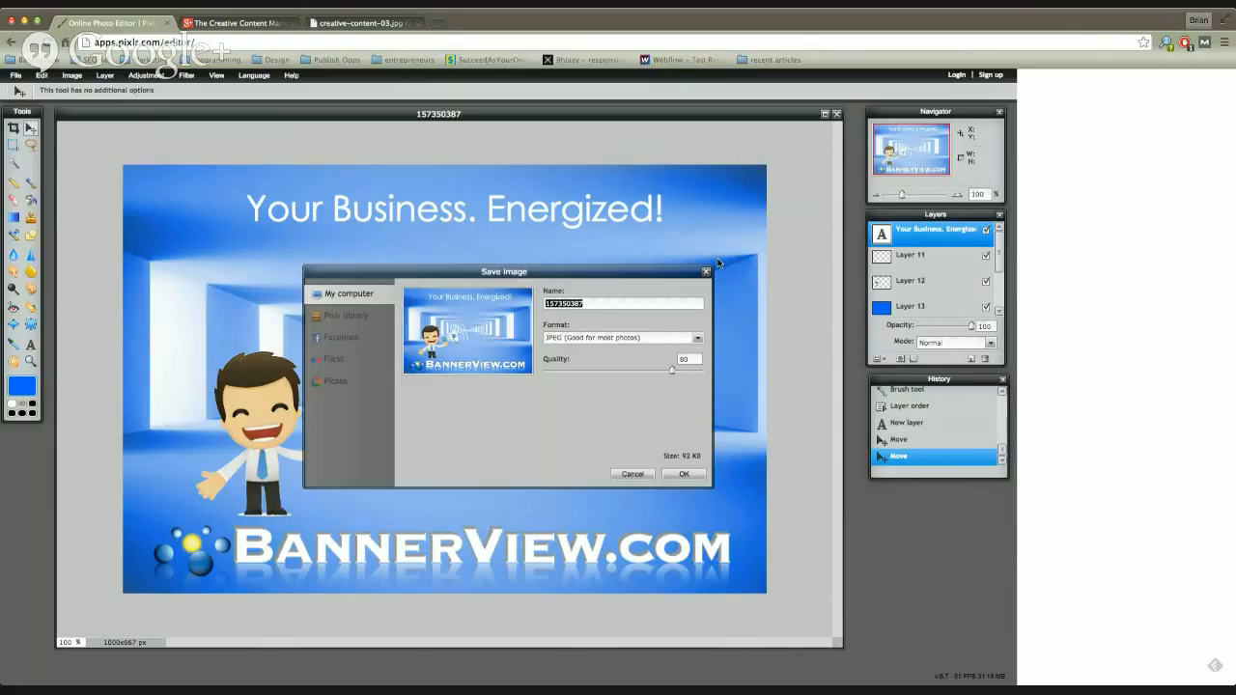
{"action": "type", "text": "web_design"}
{"action": "left_click", "coordinate": [697, 339]}
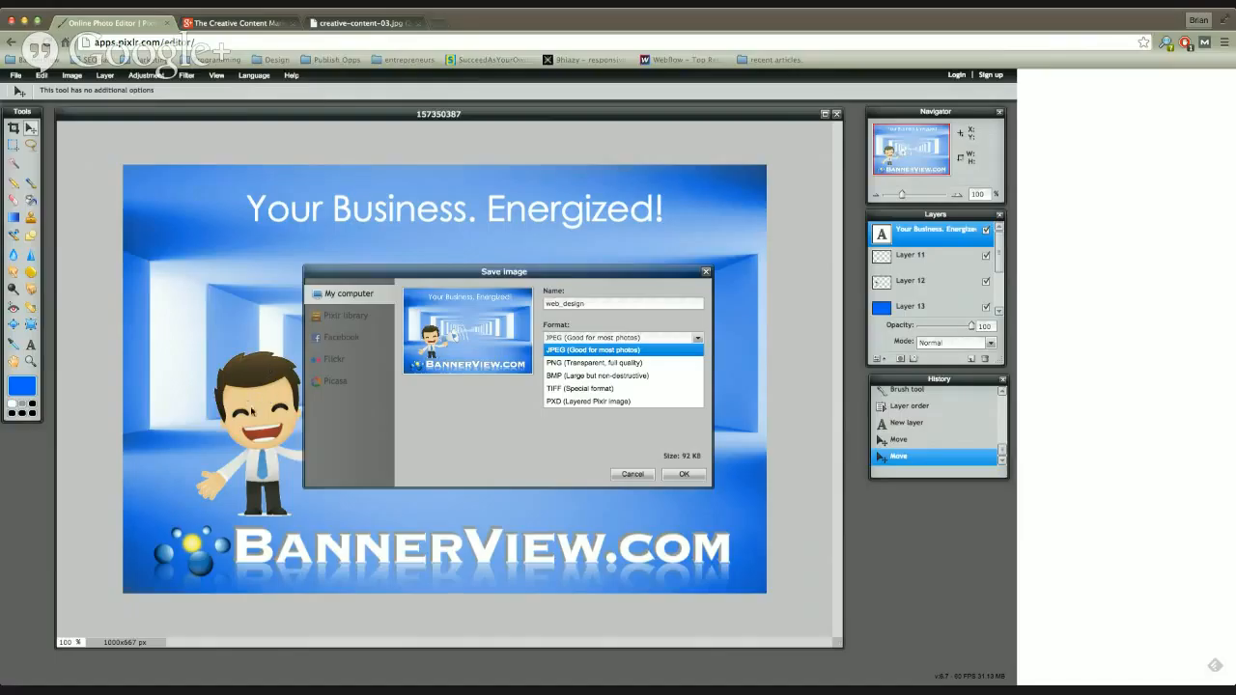
{"action": "left_click", "coordinate": [569, 352]}
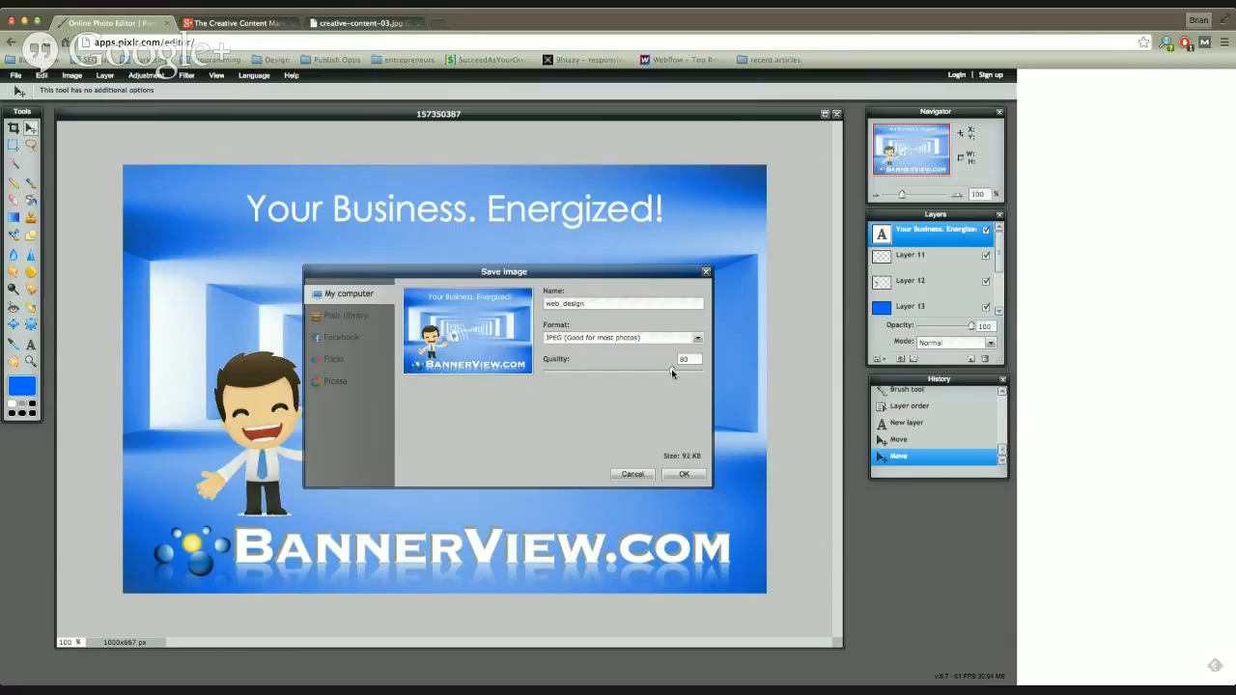
Step: Try a JPEG quality of 6, set it to 35, and move the save dialog aside to compare the preview with the composite
{"action": "left_click_drag", "start_coordinate": [671, 370], "coordinate": [594, 370]}
{"action": "left_click_drag", "start_coordinate": [493, 272], "coordinate": [564, 258]}
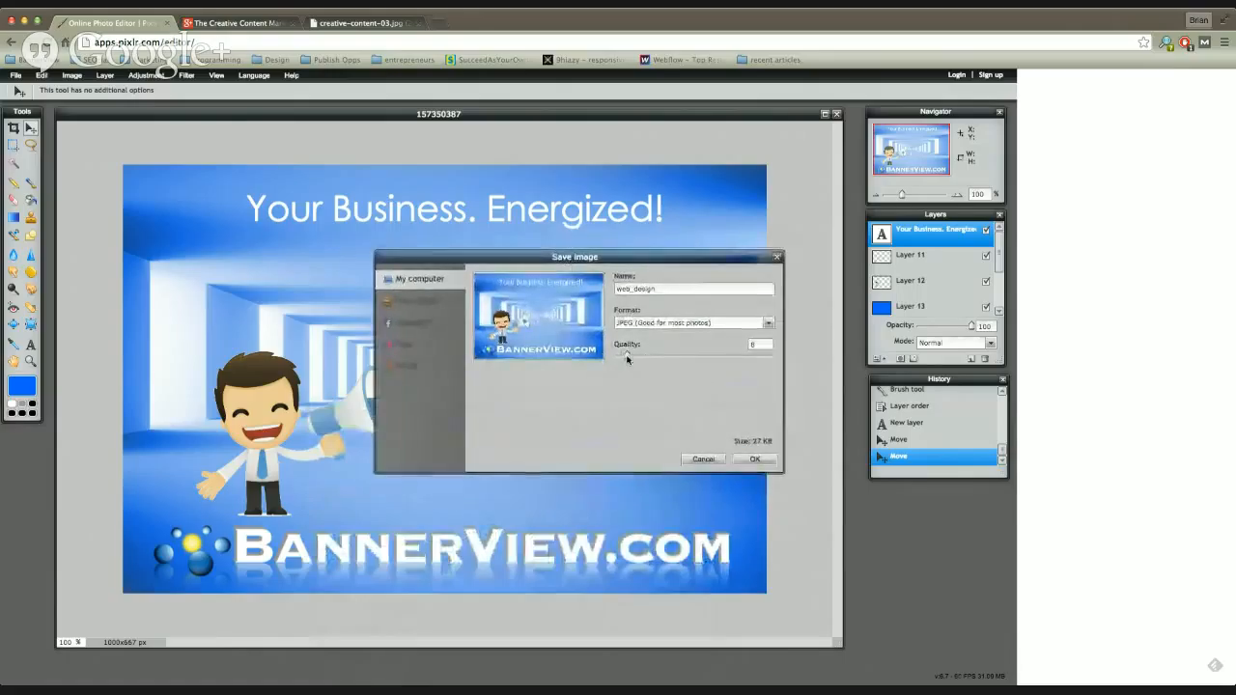
{"action": "left_click_drag", "start_coordinate": [626, 357], "coordinate": [668, 354]}
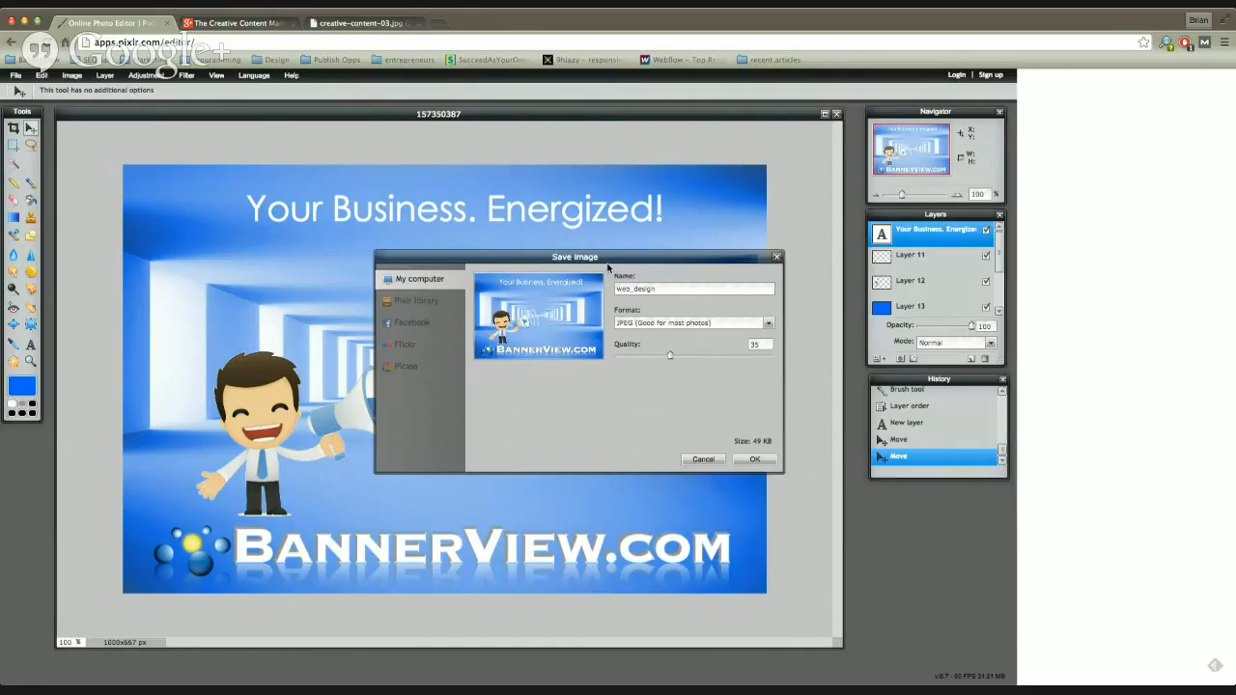
{"action": "left_click_drag", "start_coordinate": [611, 260], "coordinate": [674, 271]}
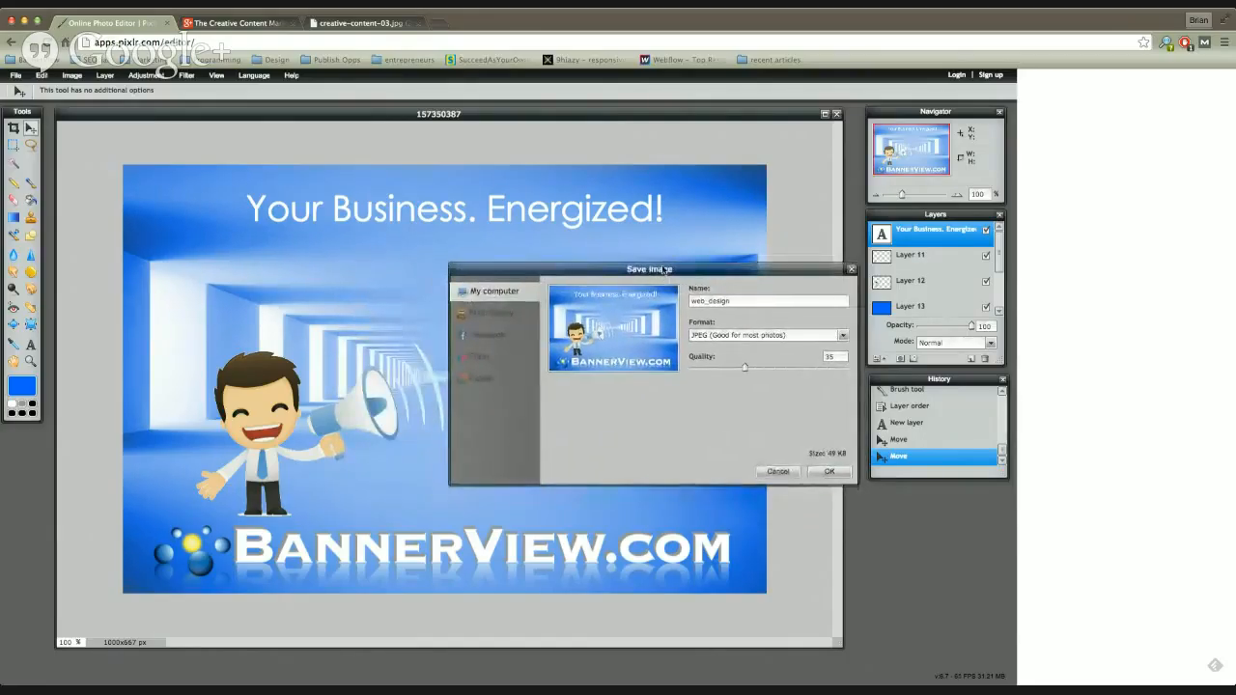
{"action": "left_click_drag", "start_coordinate": [752, 272], "coordinate": [749, 240]}
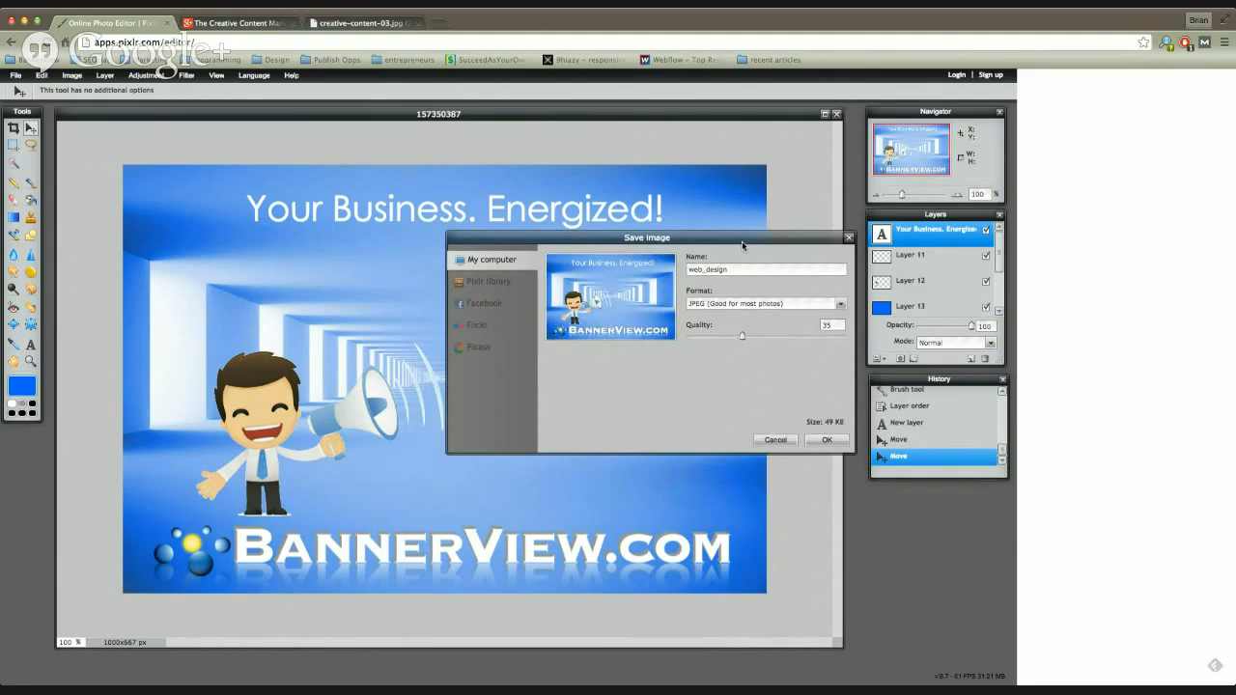
{"action": "left_click_drag", "start_coordinate": [736, 240], "coordinate": [737, 265]}
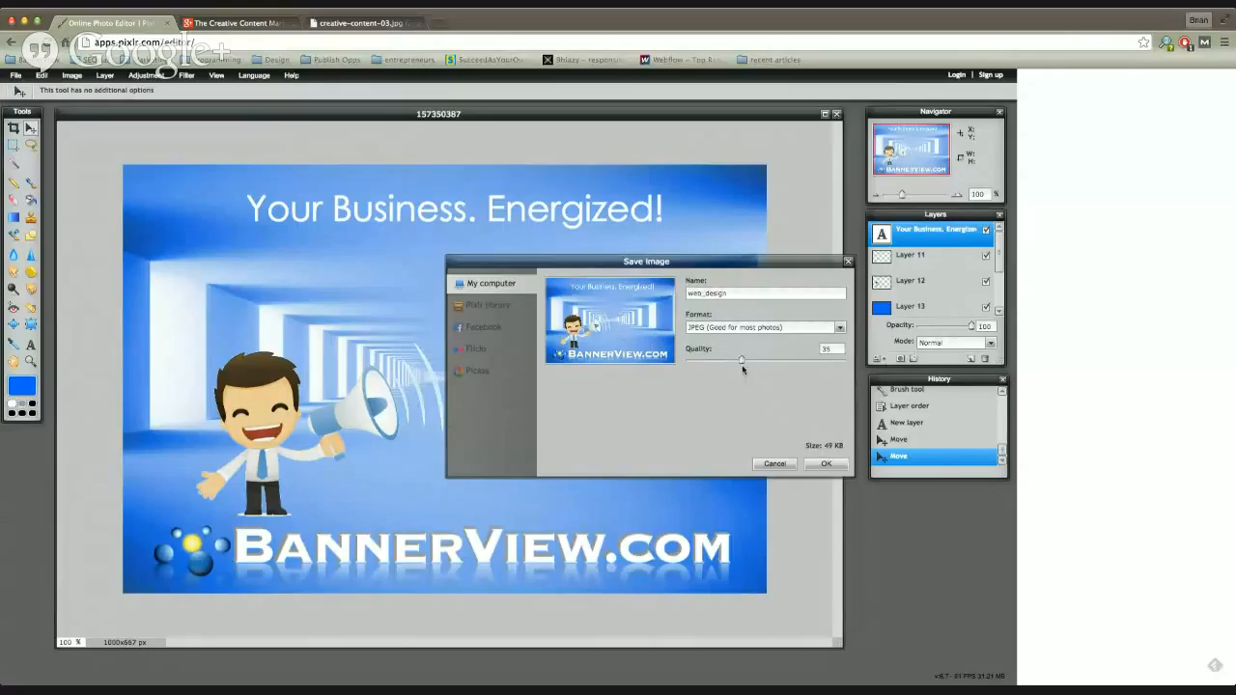
Step: Confirm saving the web_design JPEG at quality 35
{"action": "left_click_drag", "start_coordinate": [741, 364], "coordinate": [696, 367]}
{"action": "left_click_drag", "start_coordinate": [698, 361], "coordinate": [730, 365]}
{"action": "left_click", "coordinate": [825, 465]}
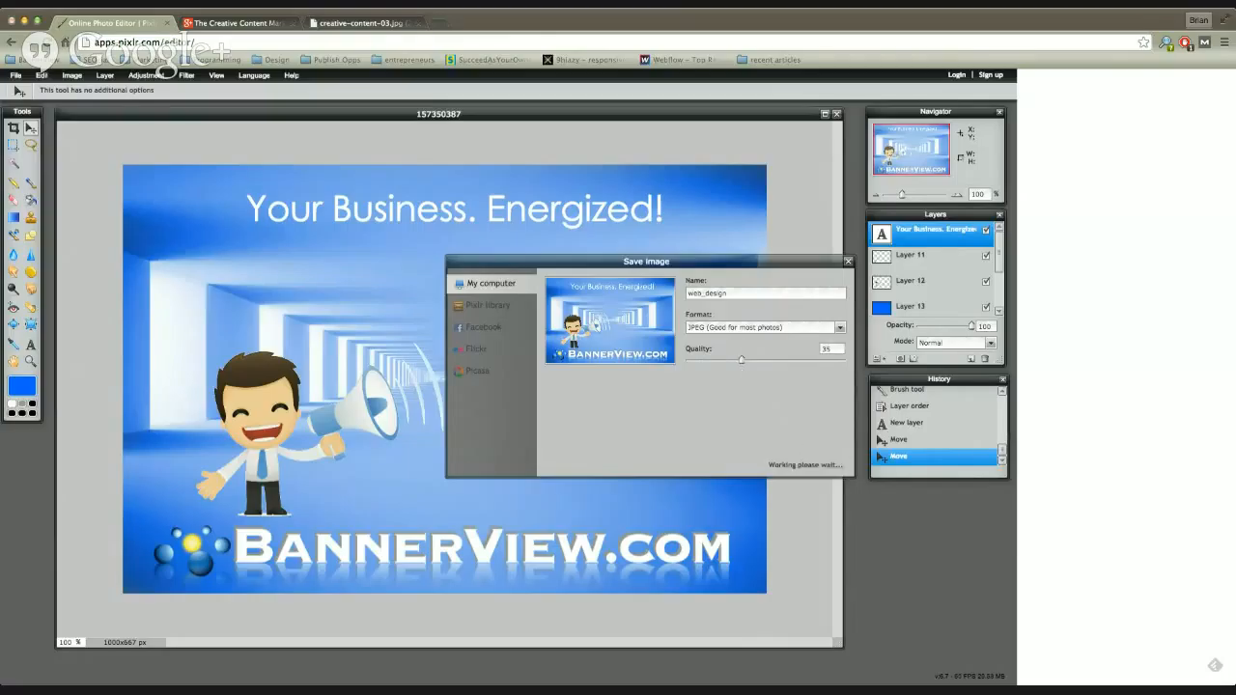